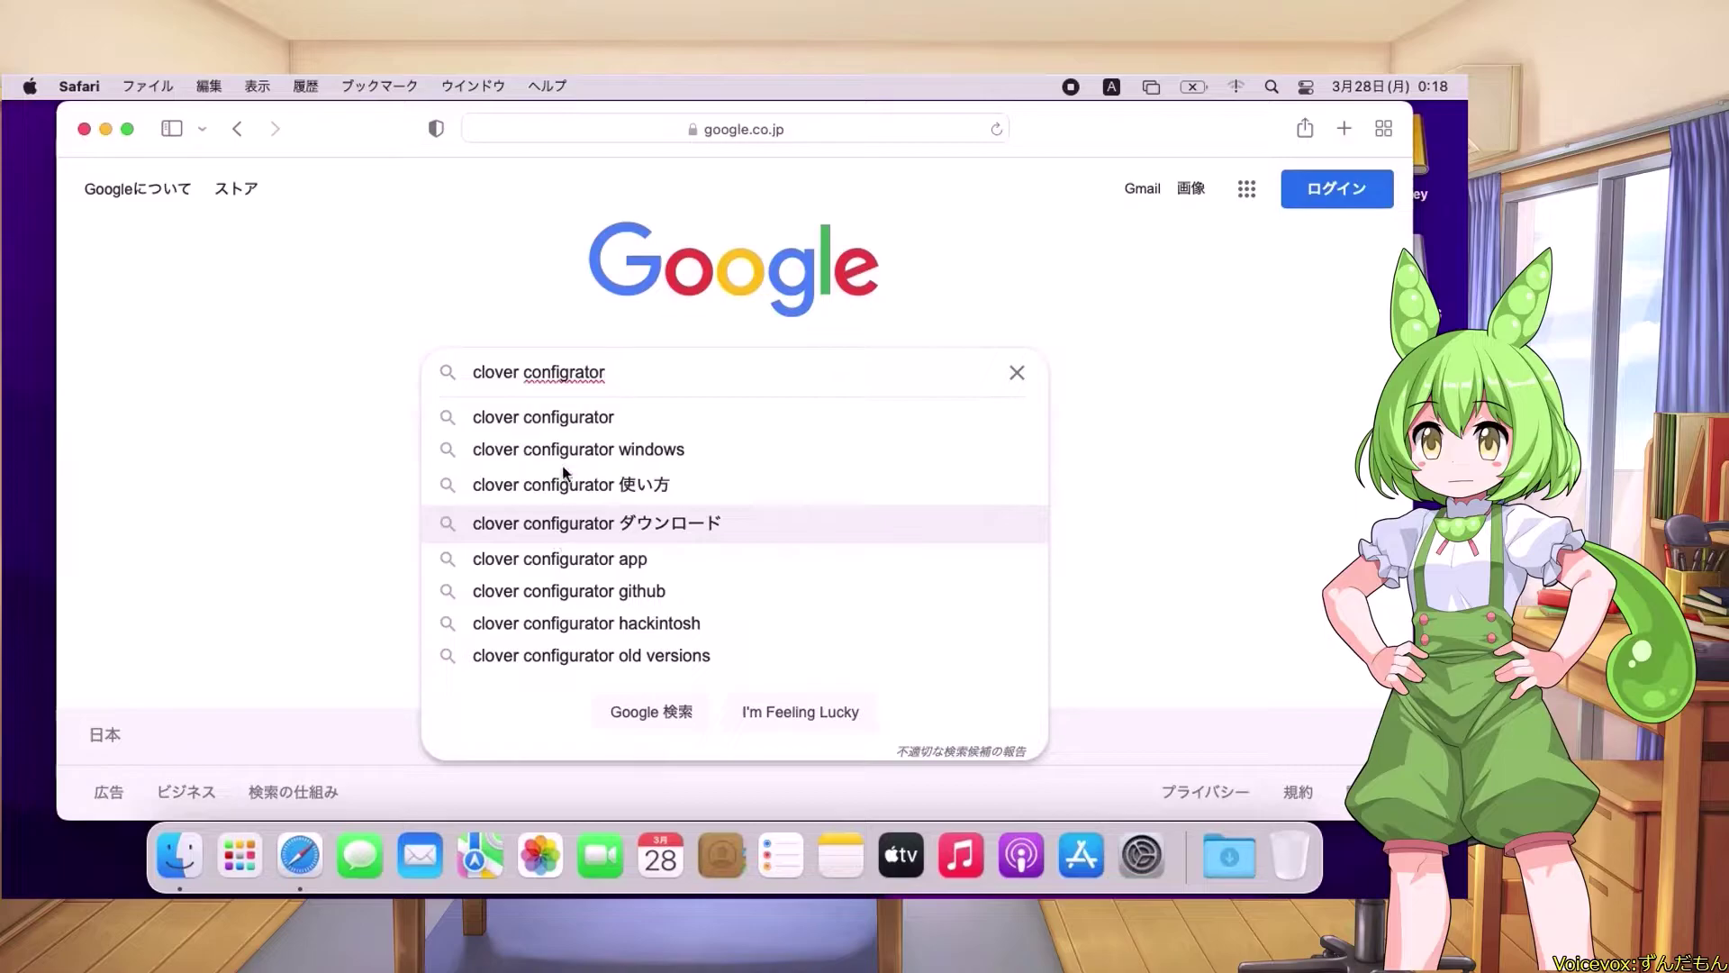
# Search Google for clover configurator and download Clover Configurator (Global Edition) from the mackie100projects site, allowing the download and closing the browser window
pyautogui.click(549, 432)
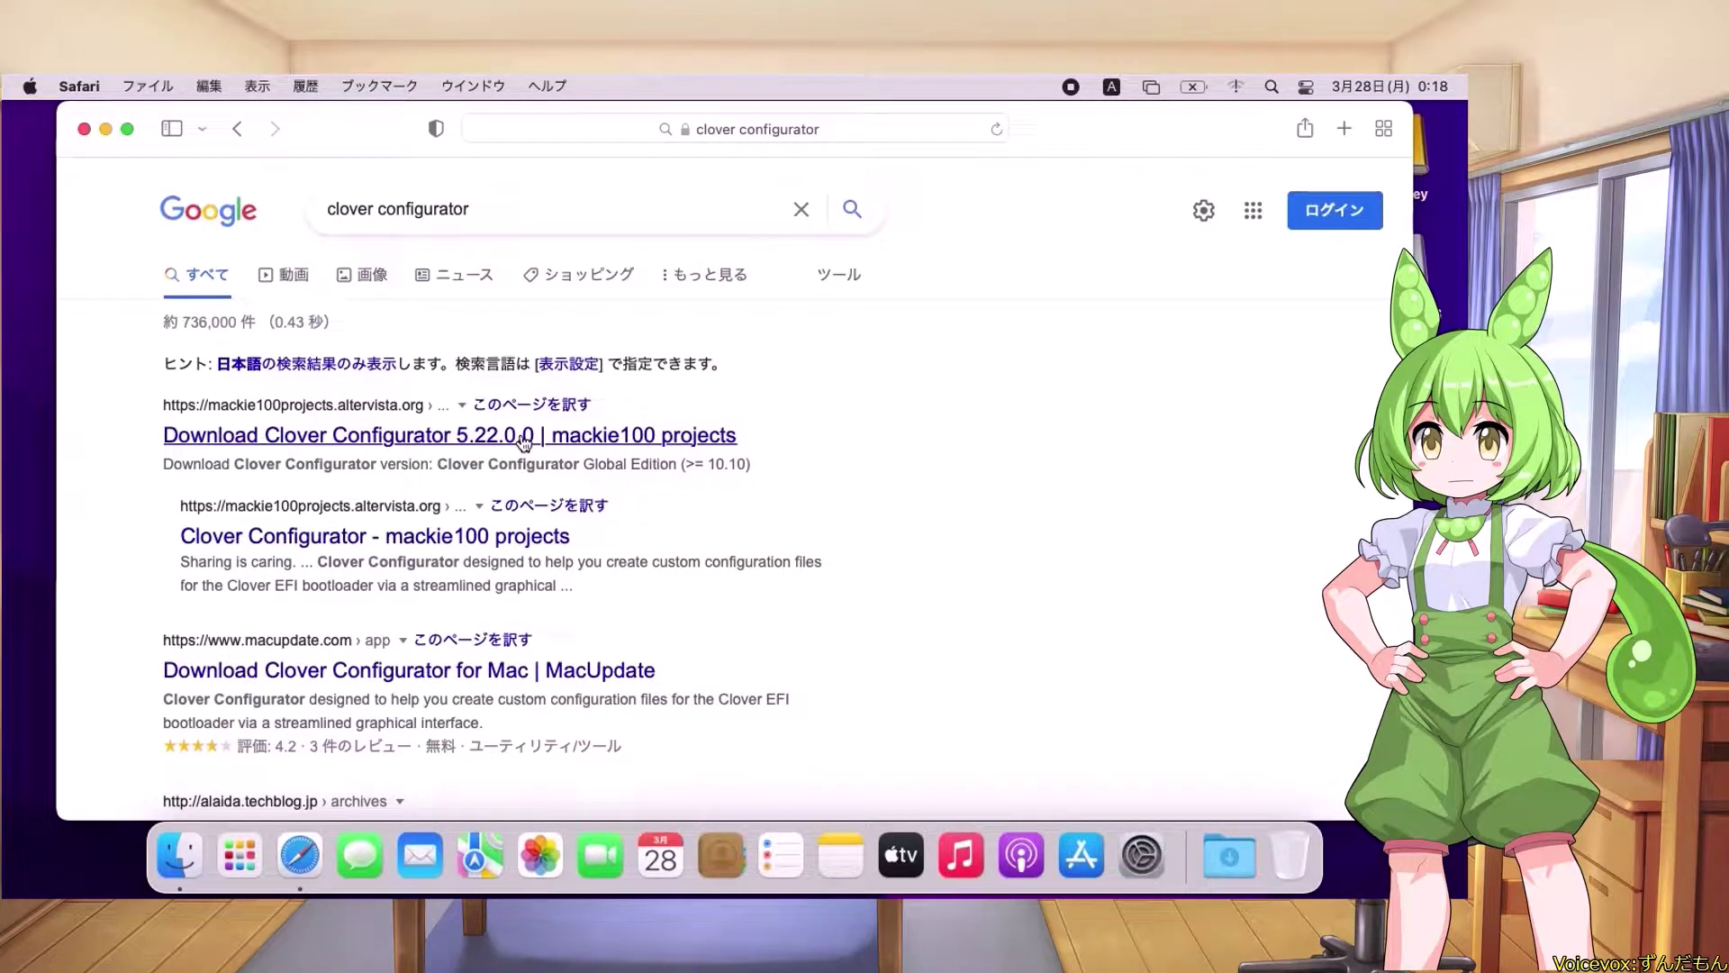
pyautogui.click(523, 437)
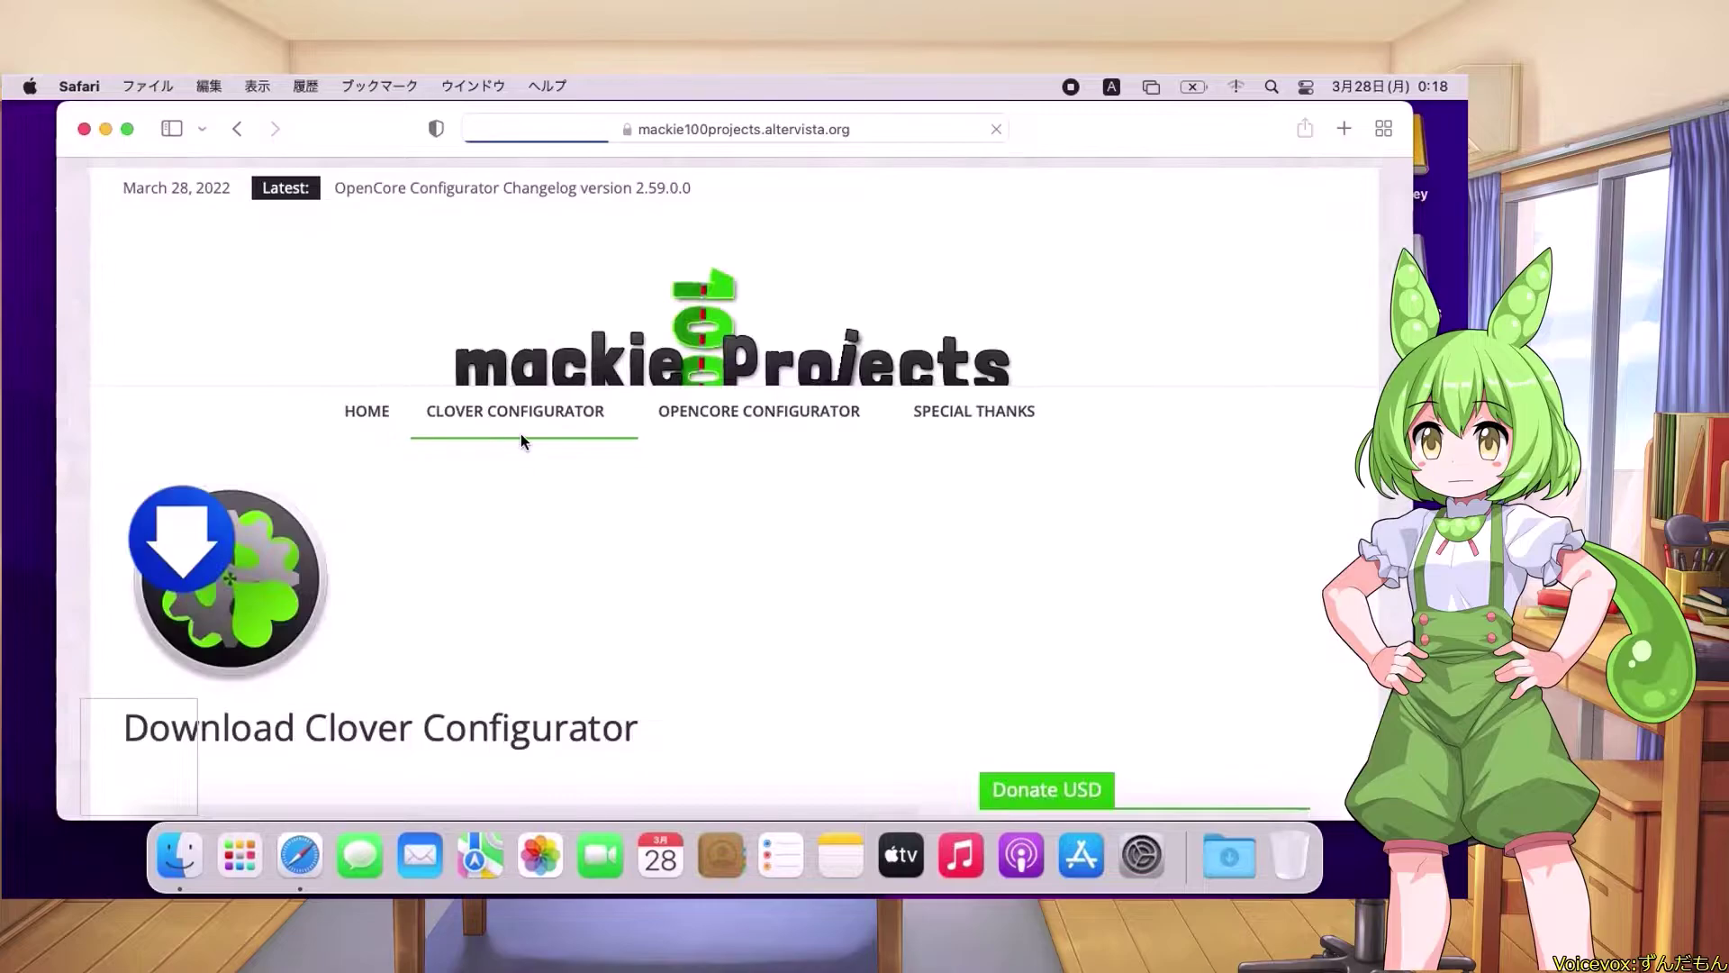
pyautogui.scroll(-2, 726, 564)
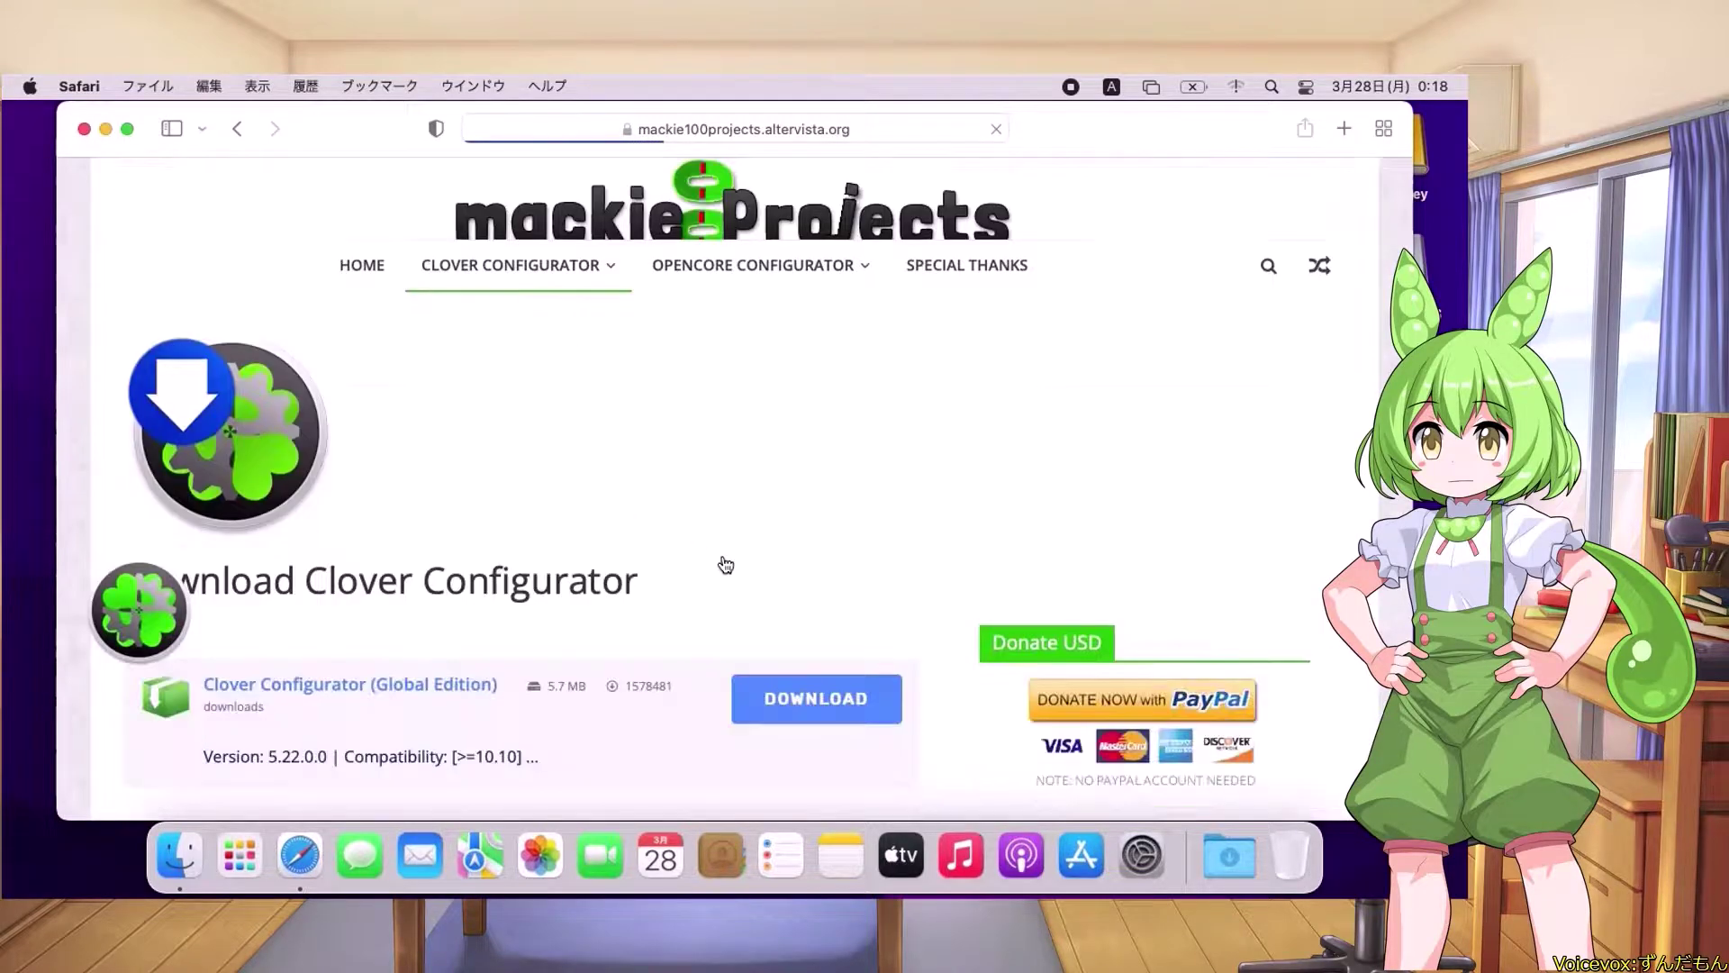
pyautogui.scroll(-2, 723, 558)
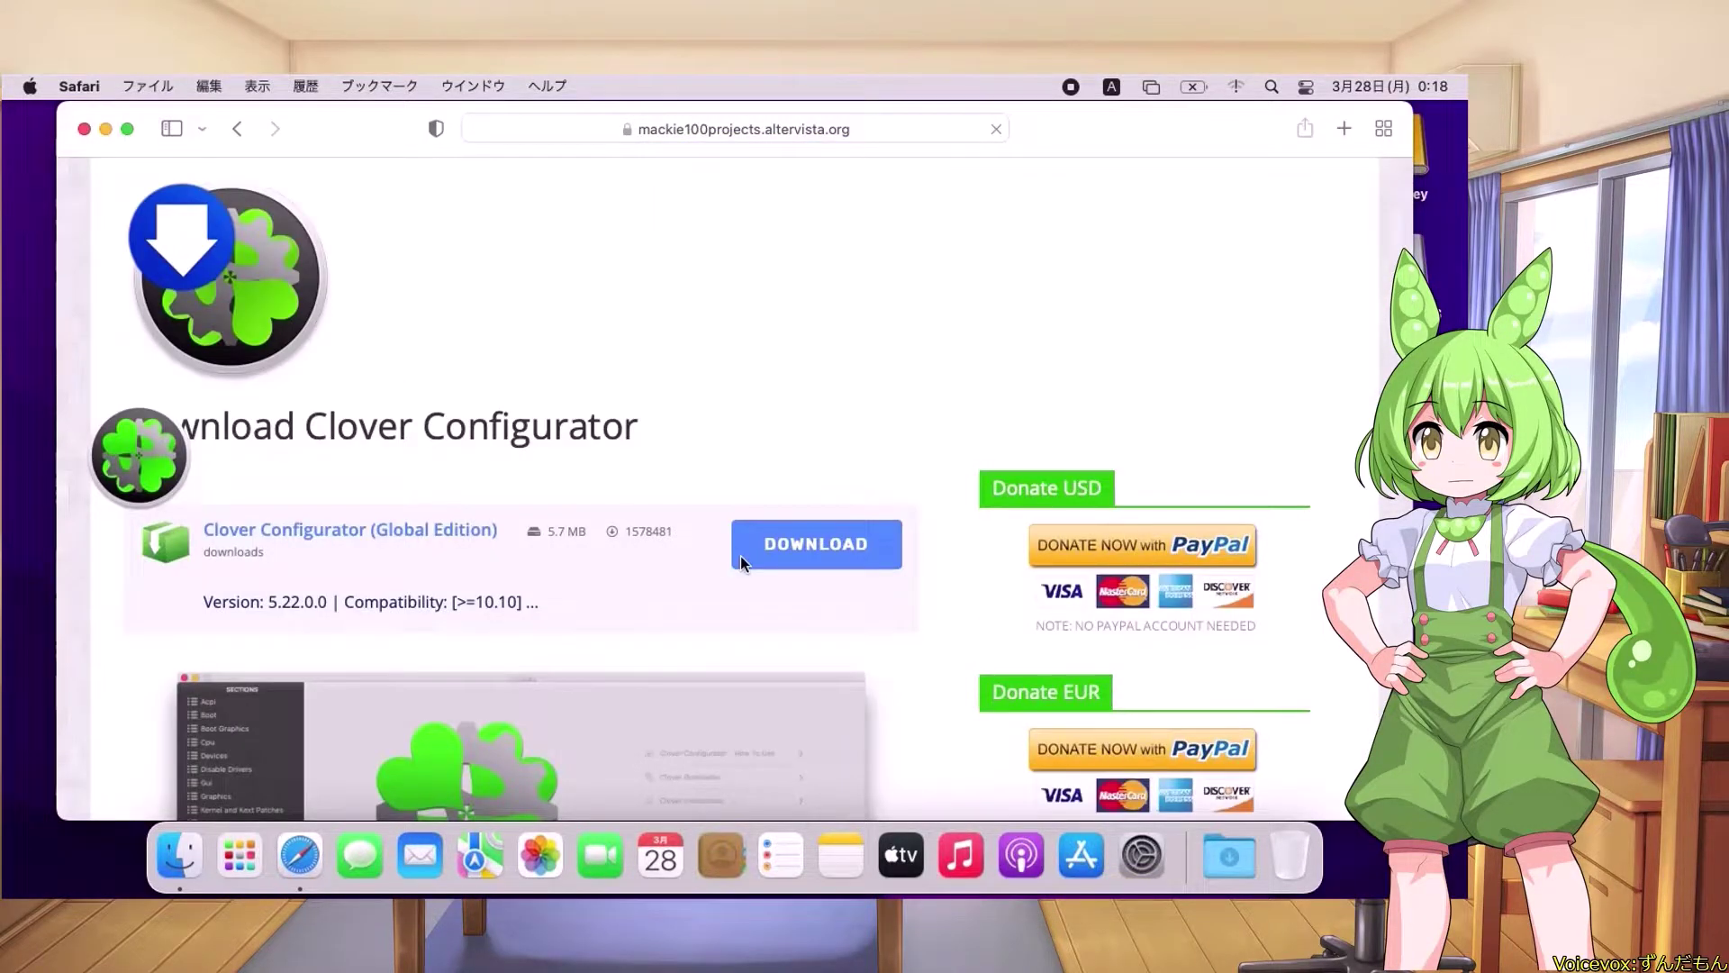
pyautogui.click(801, 560)
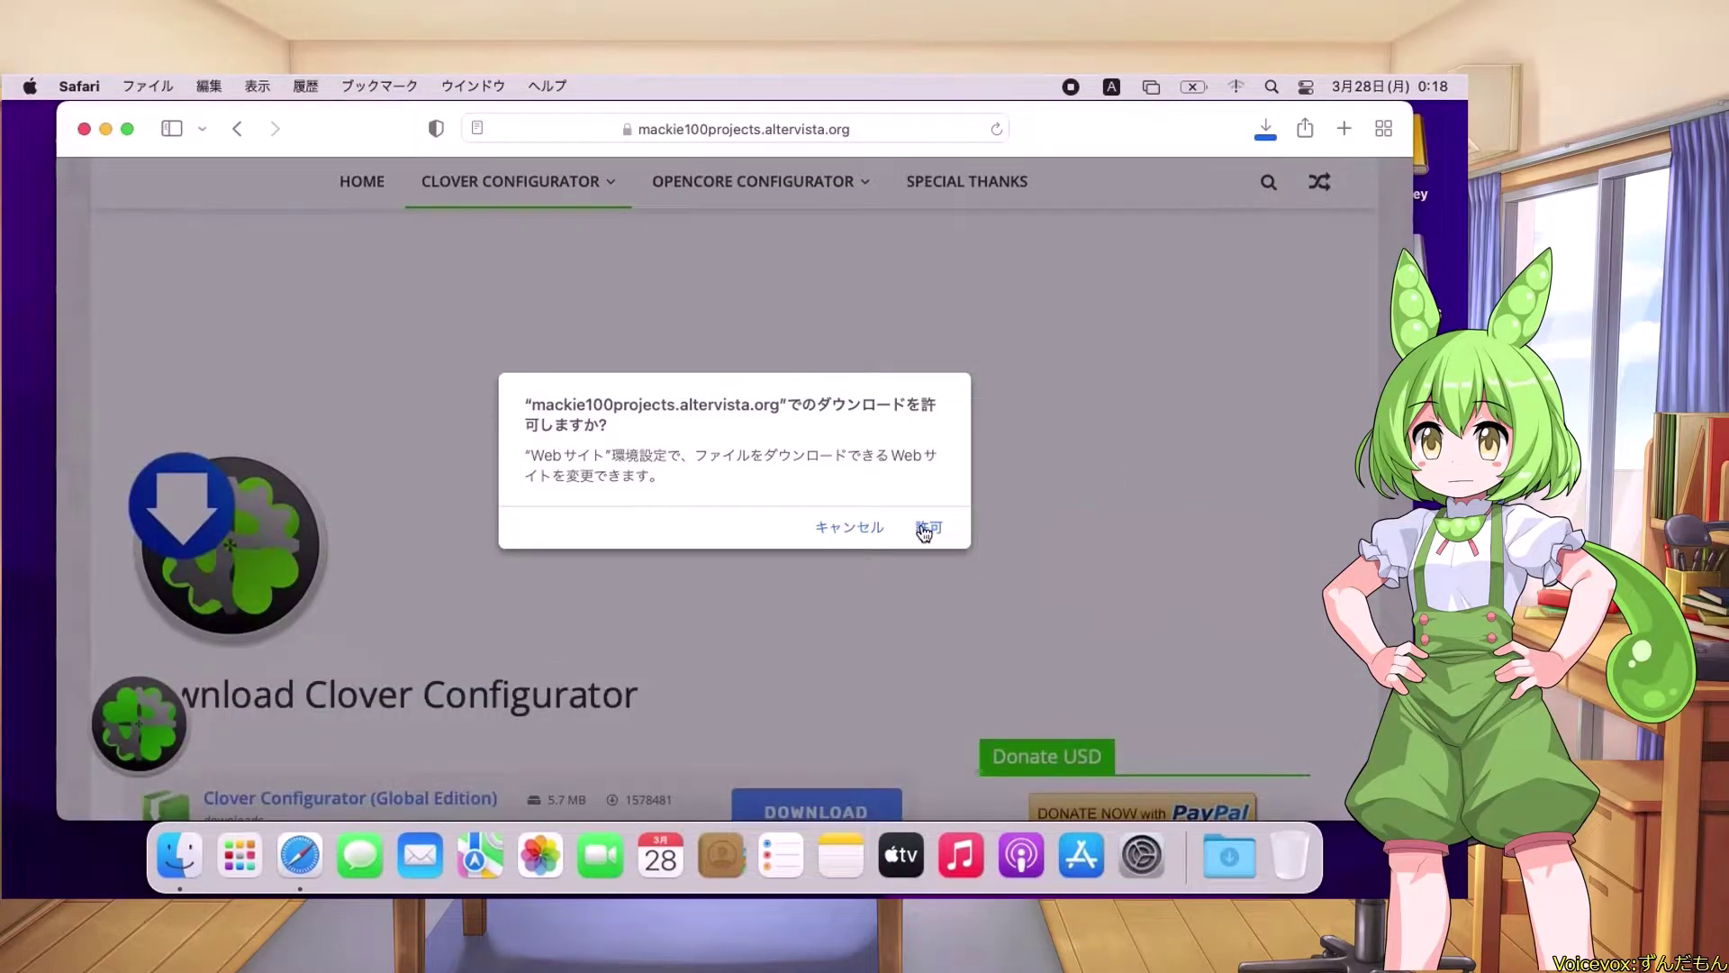
pyautogui.click(924, 529)
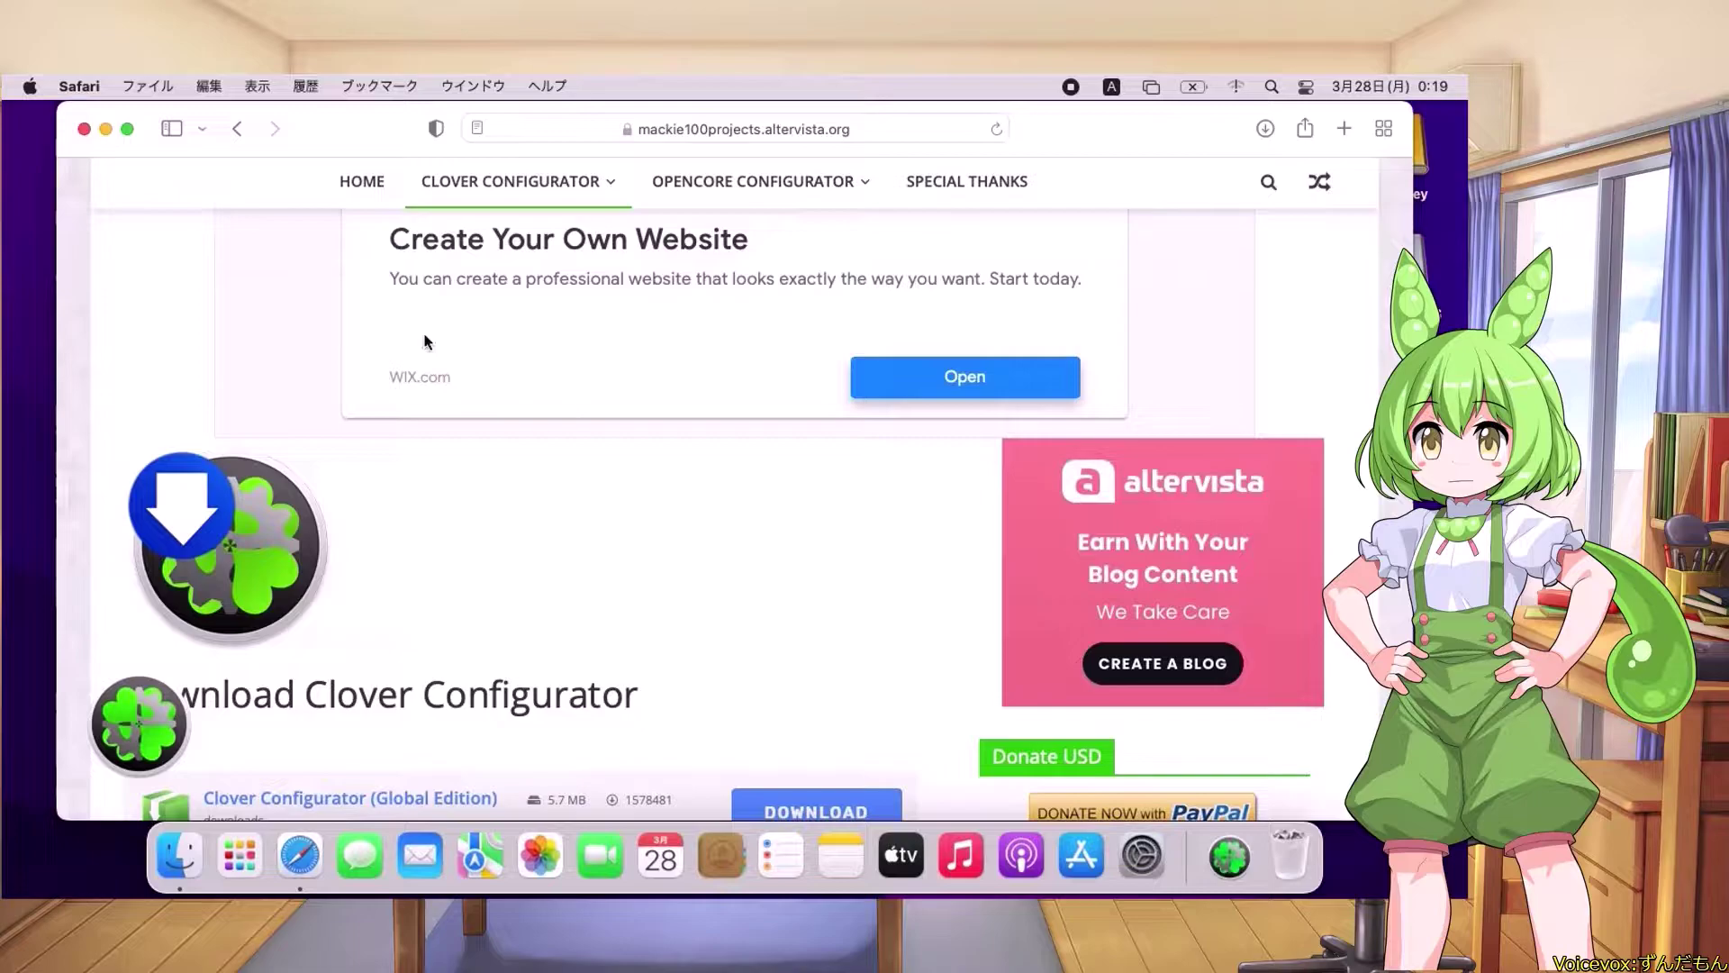
pyautogui.click(85, 128)
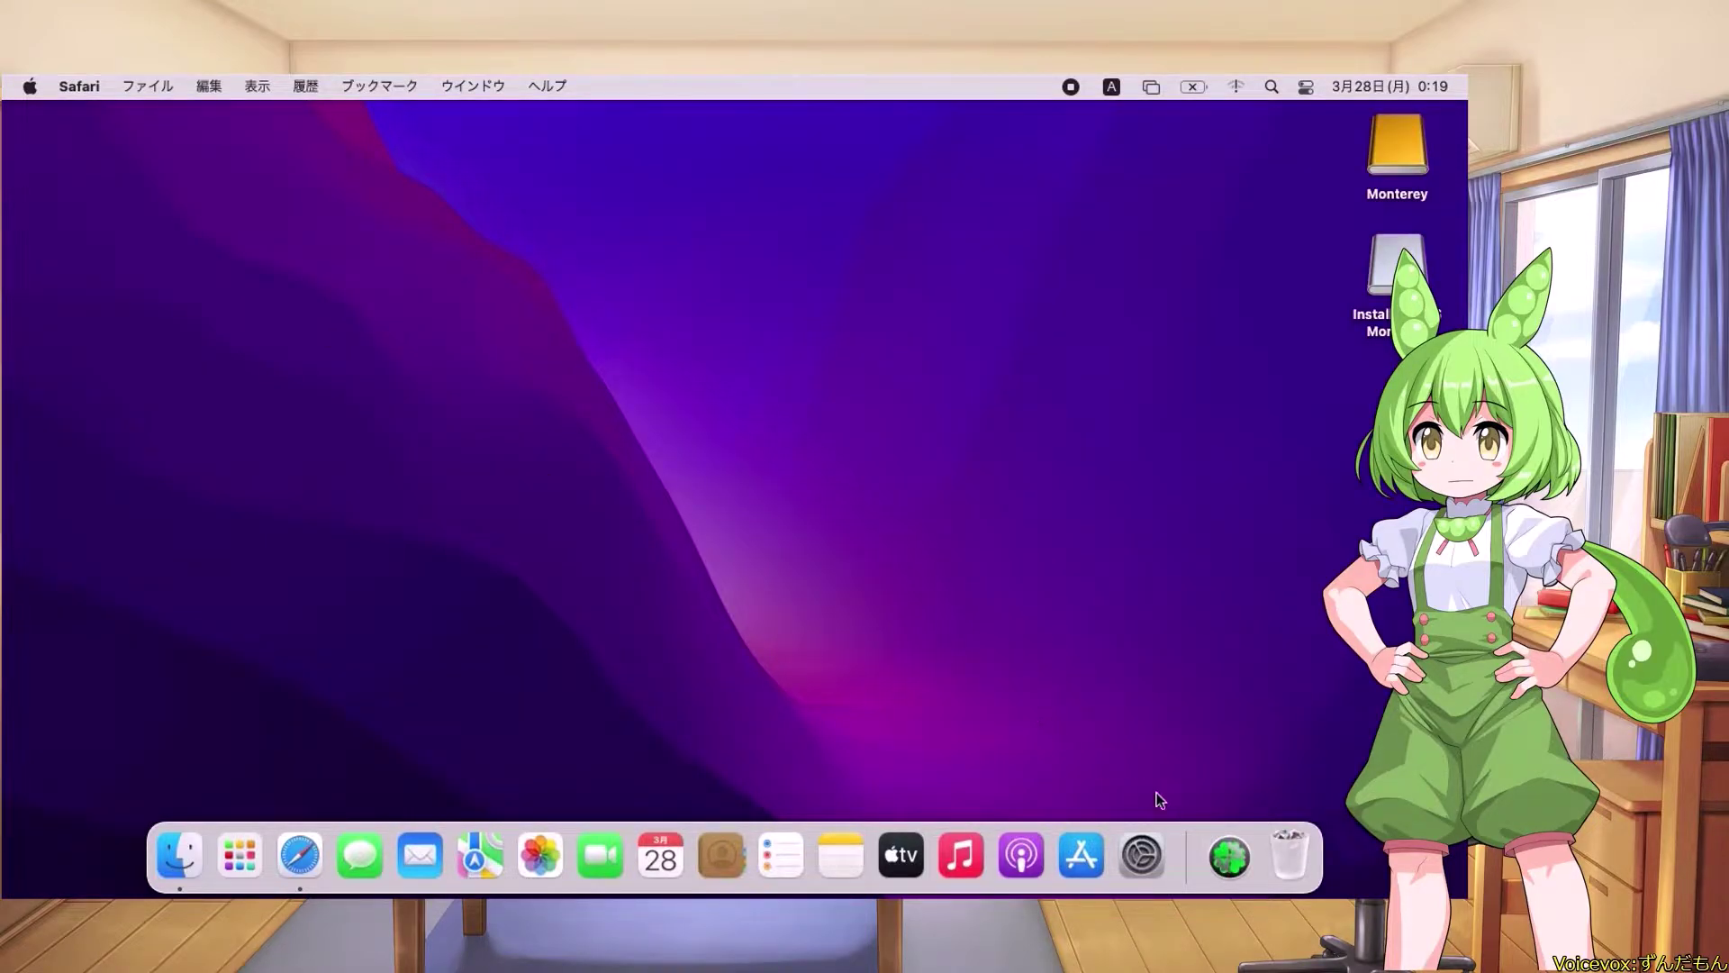
# Show the downloaded Clover Configurator in Finder and move it into the Applications folder
pyautogui.click(1218, 847)
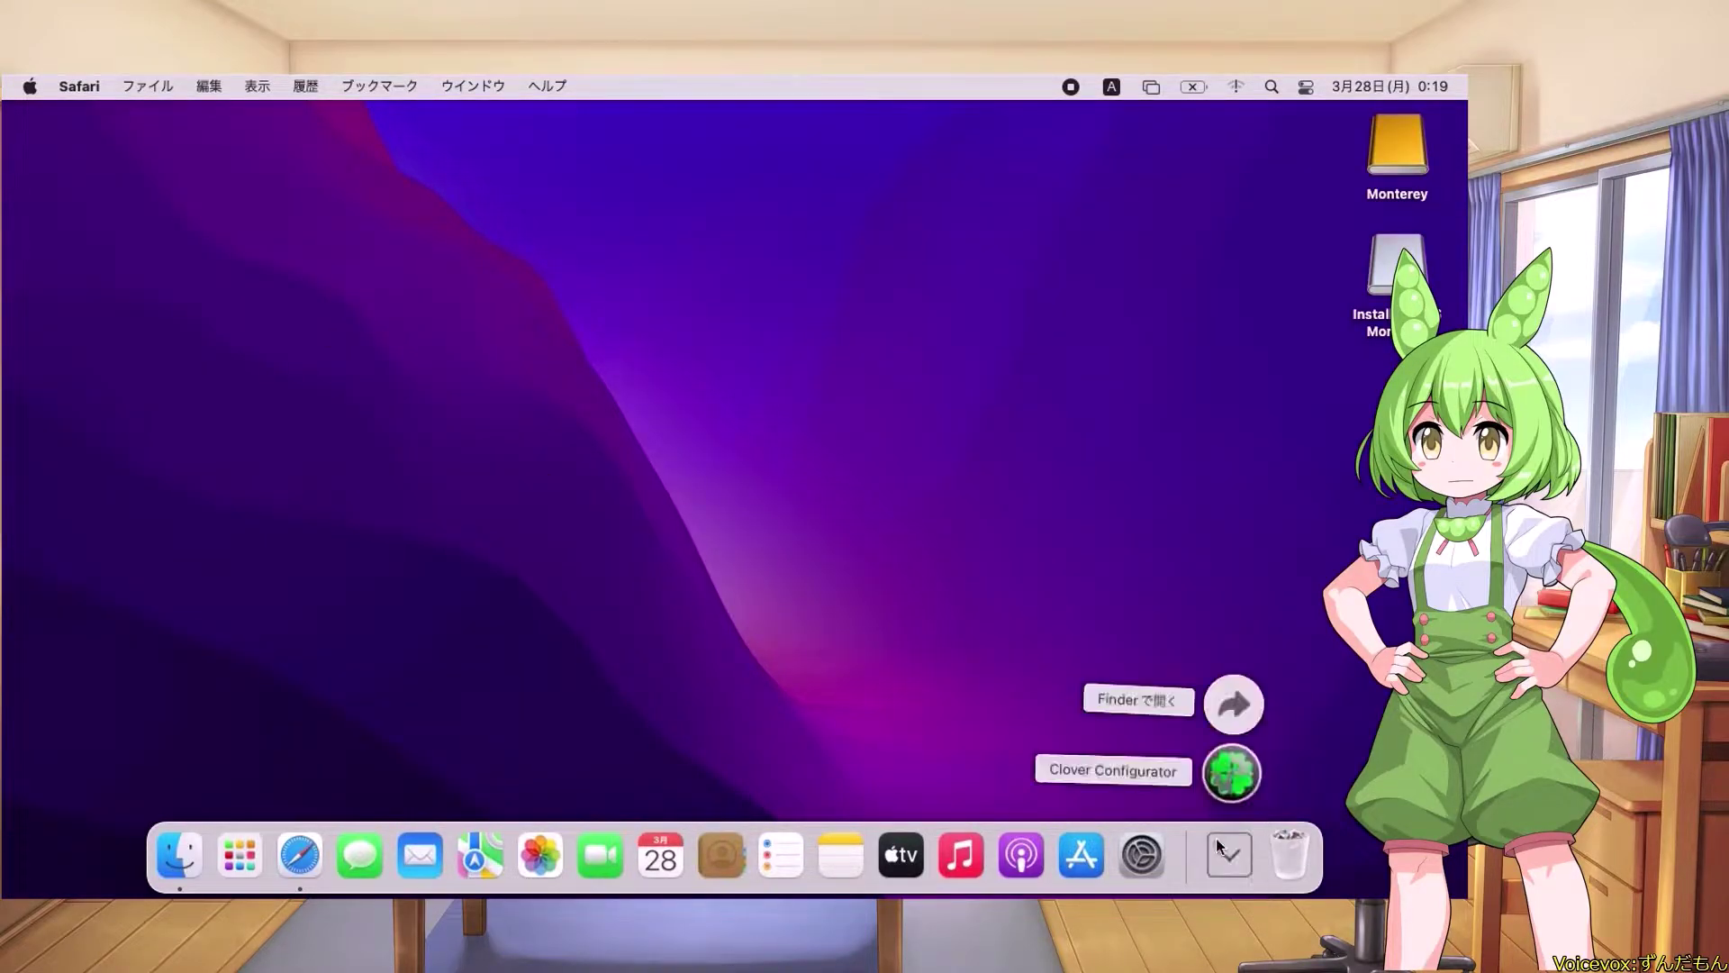
pyautogui.click(1234, 721)
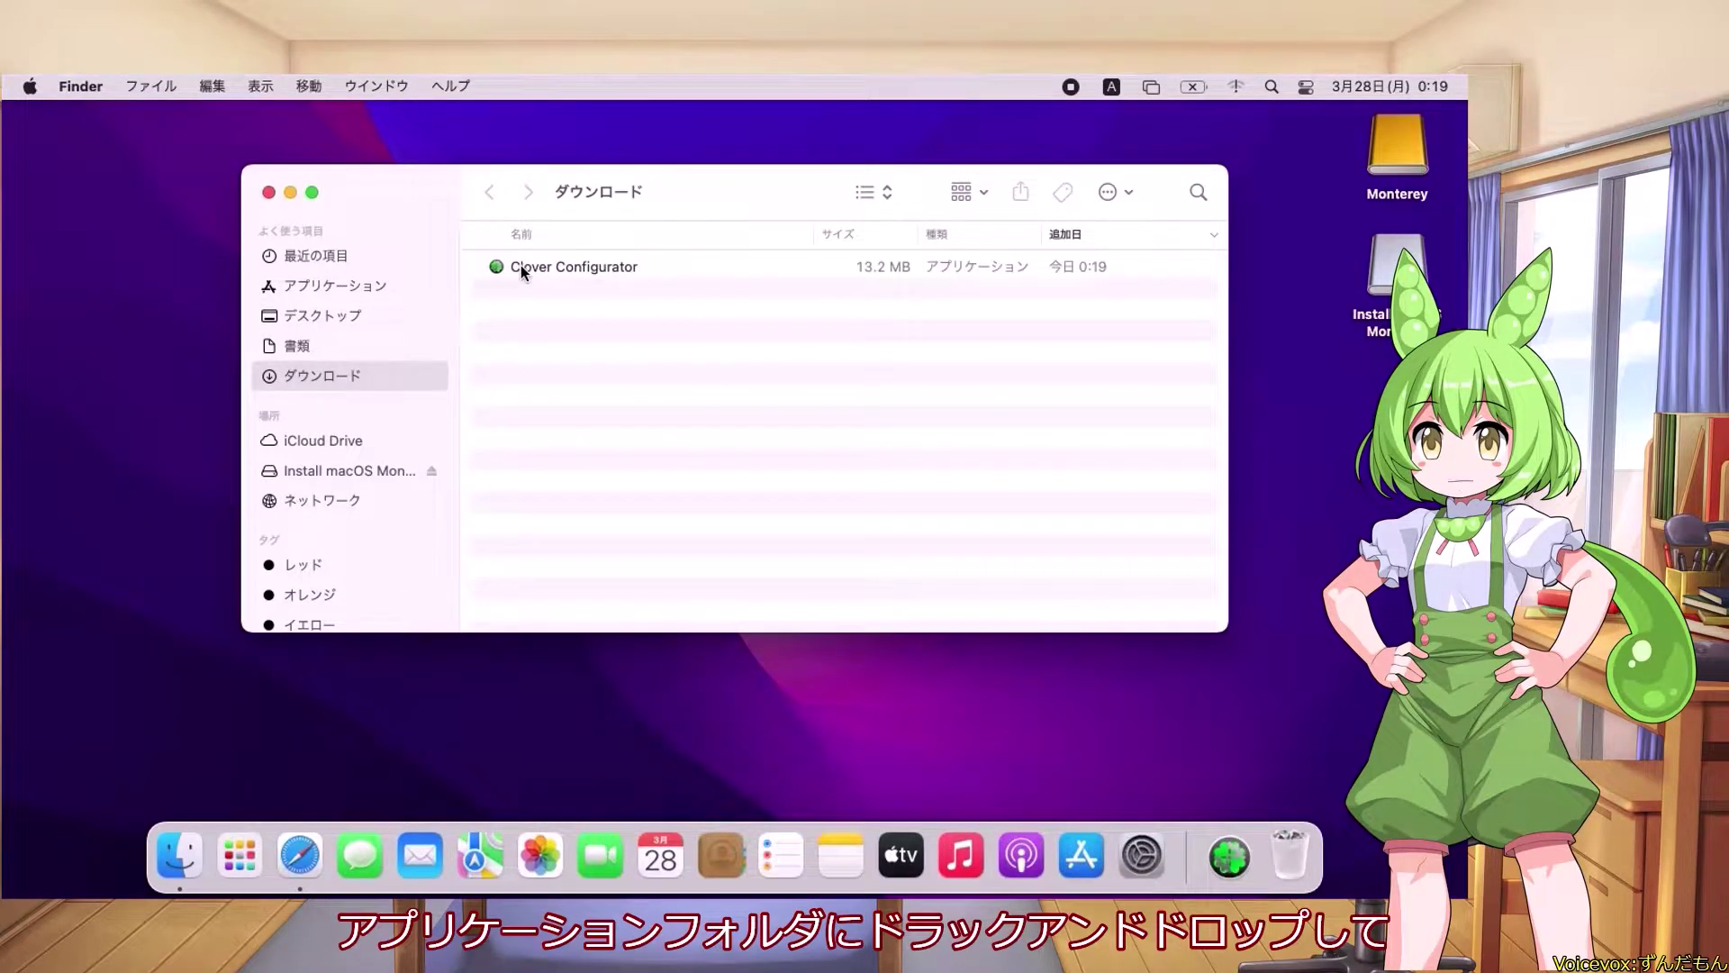
pyautogui.moveTo(520, 269); pyautogui.dragTo(353, 287)
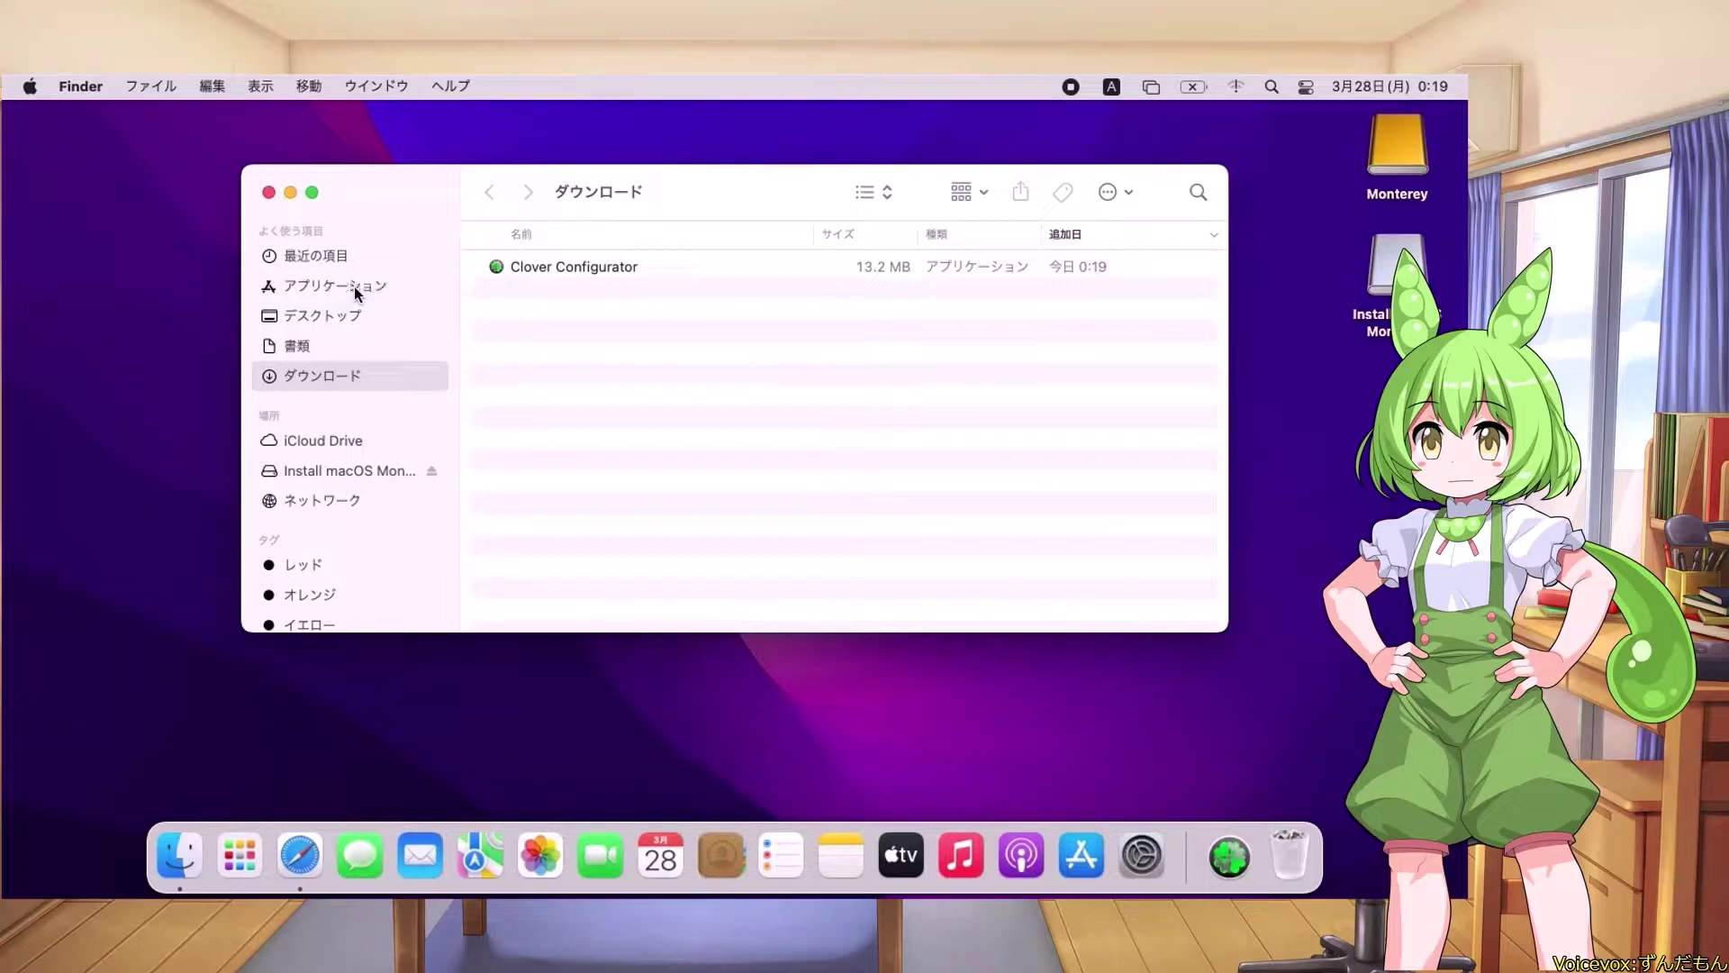
# Launch Clover Configurator from the Applications folder, allowing it to open despite the unverified developer
pyautogui.click(354, 285)
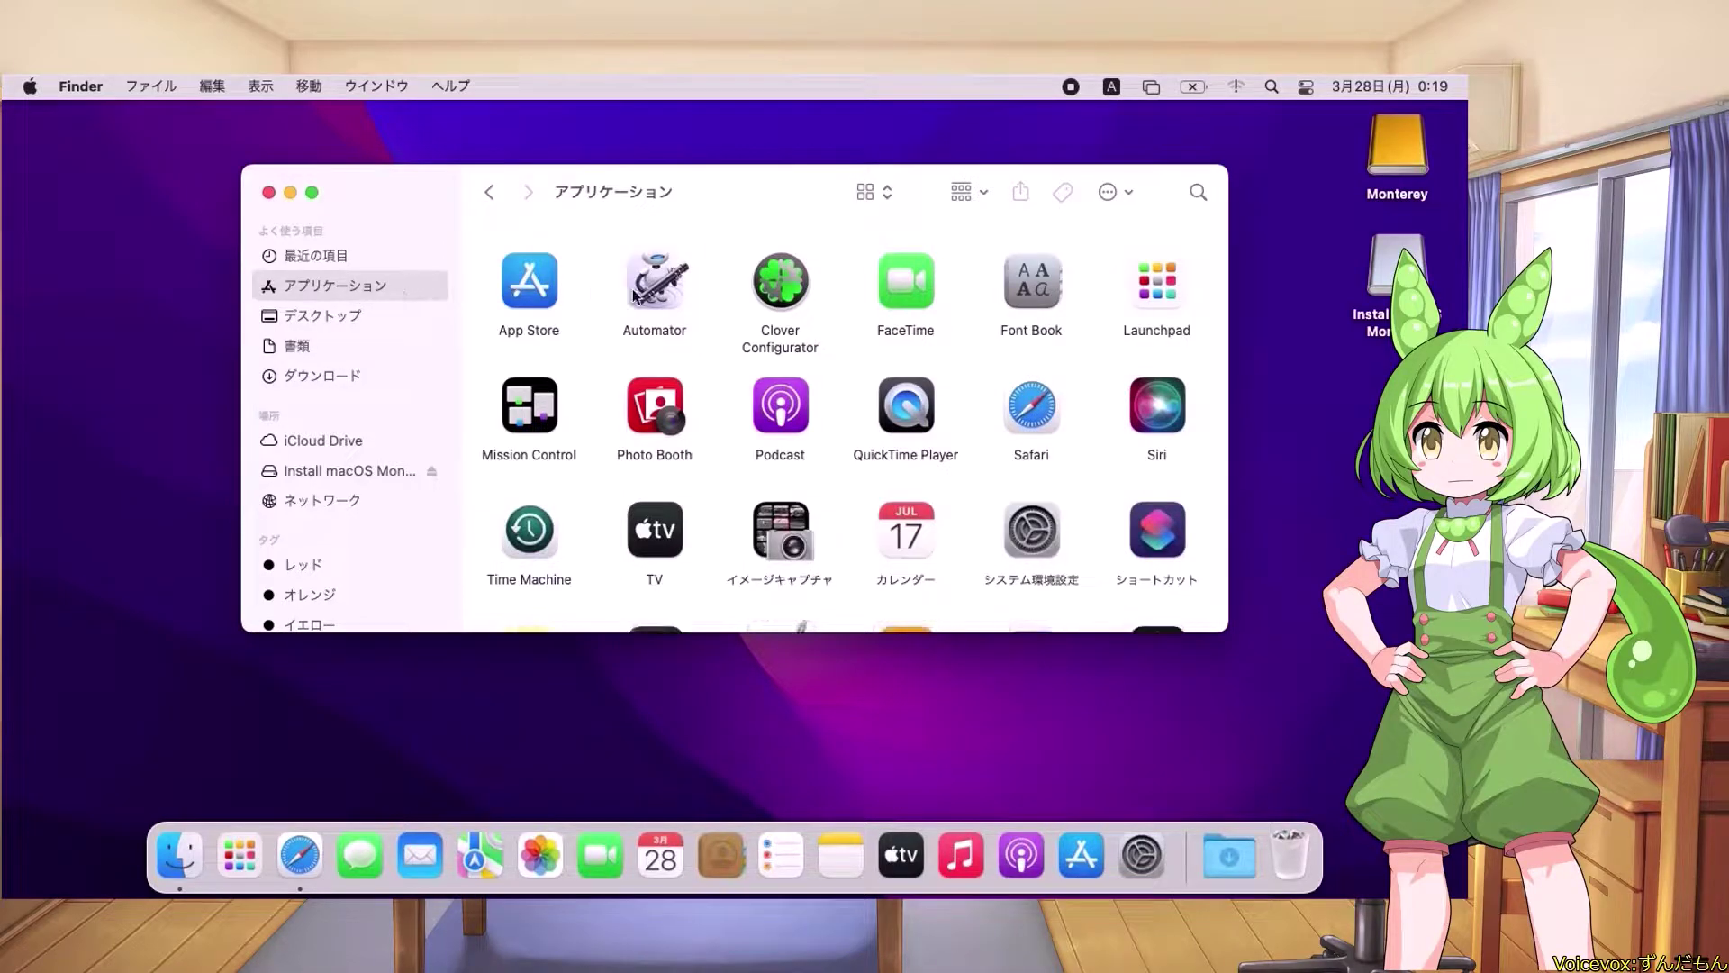
pyautogui.click(762, 290)
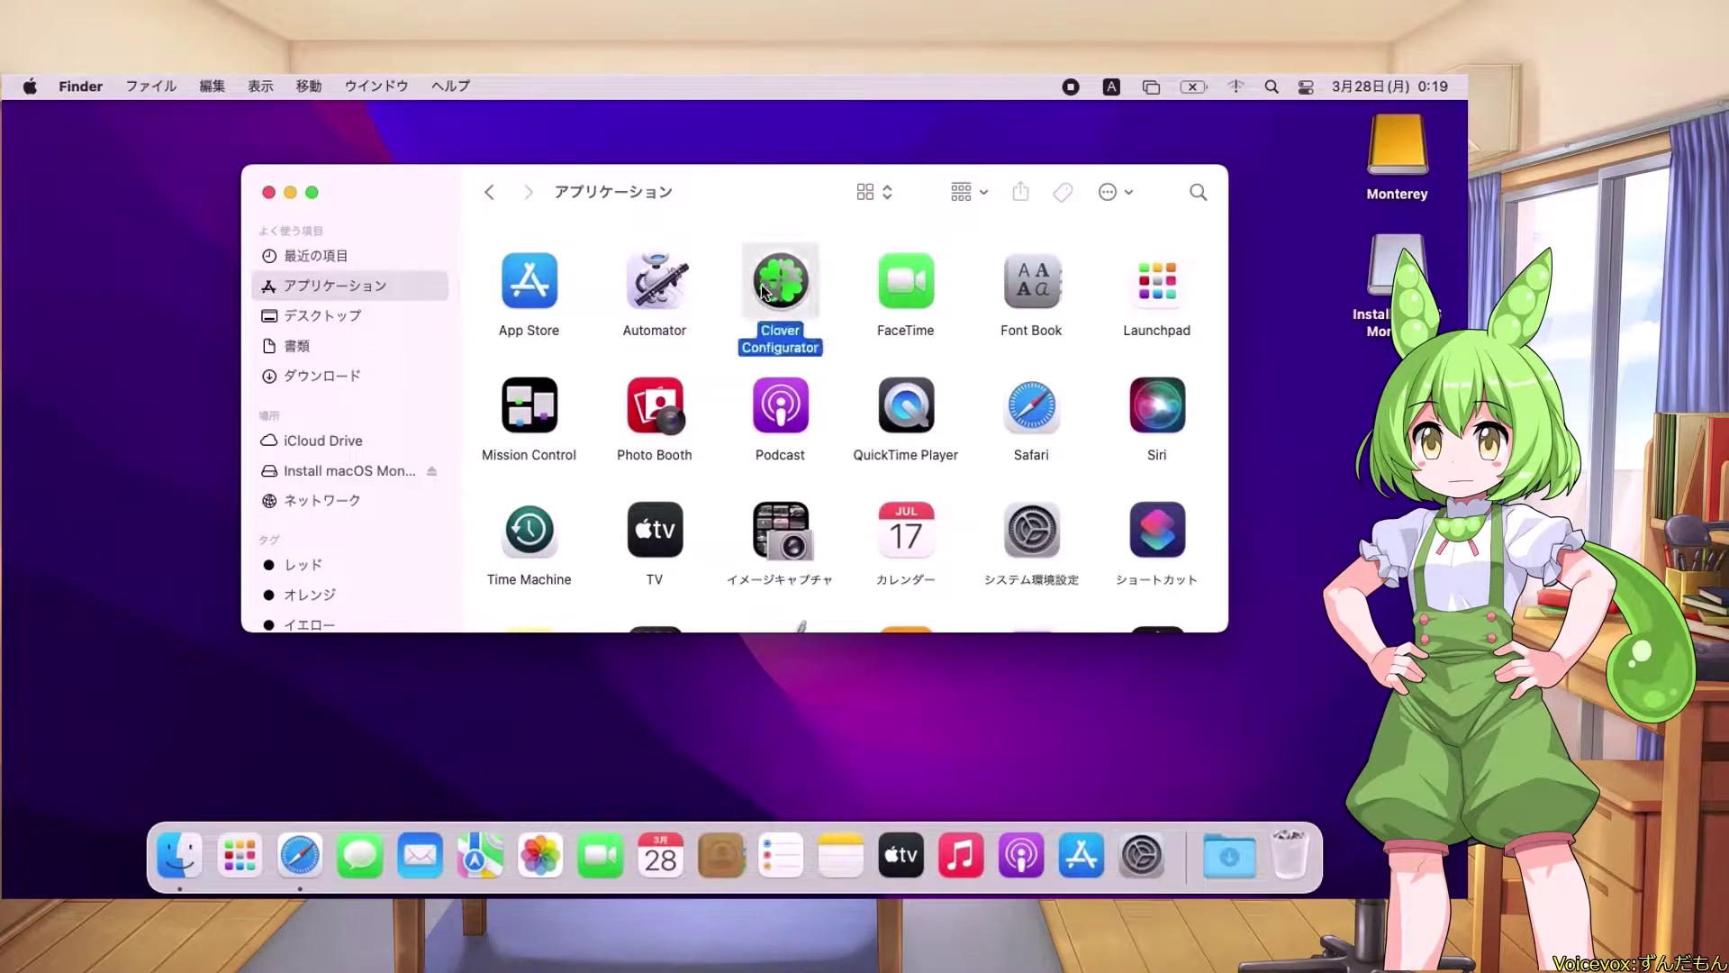
pyautogui.rightClick(762, 290)
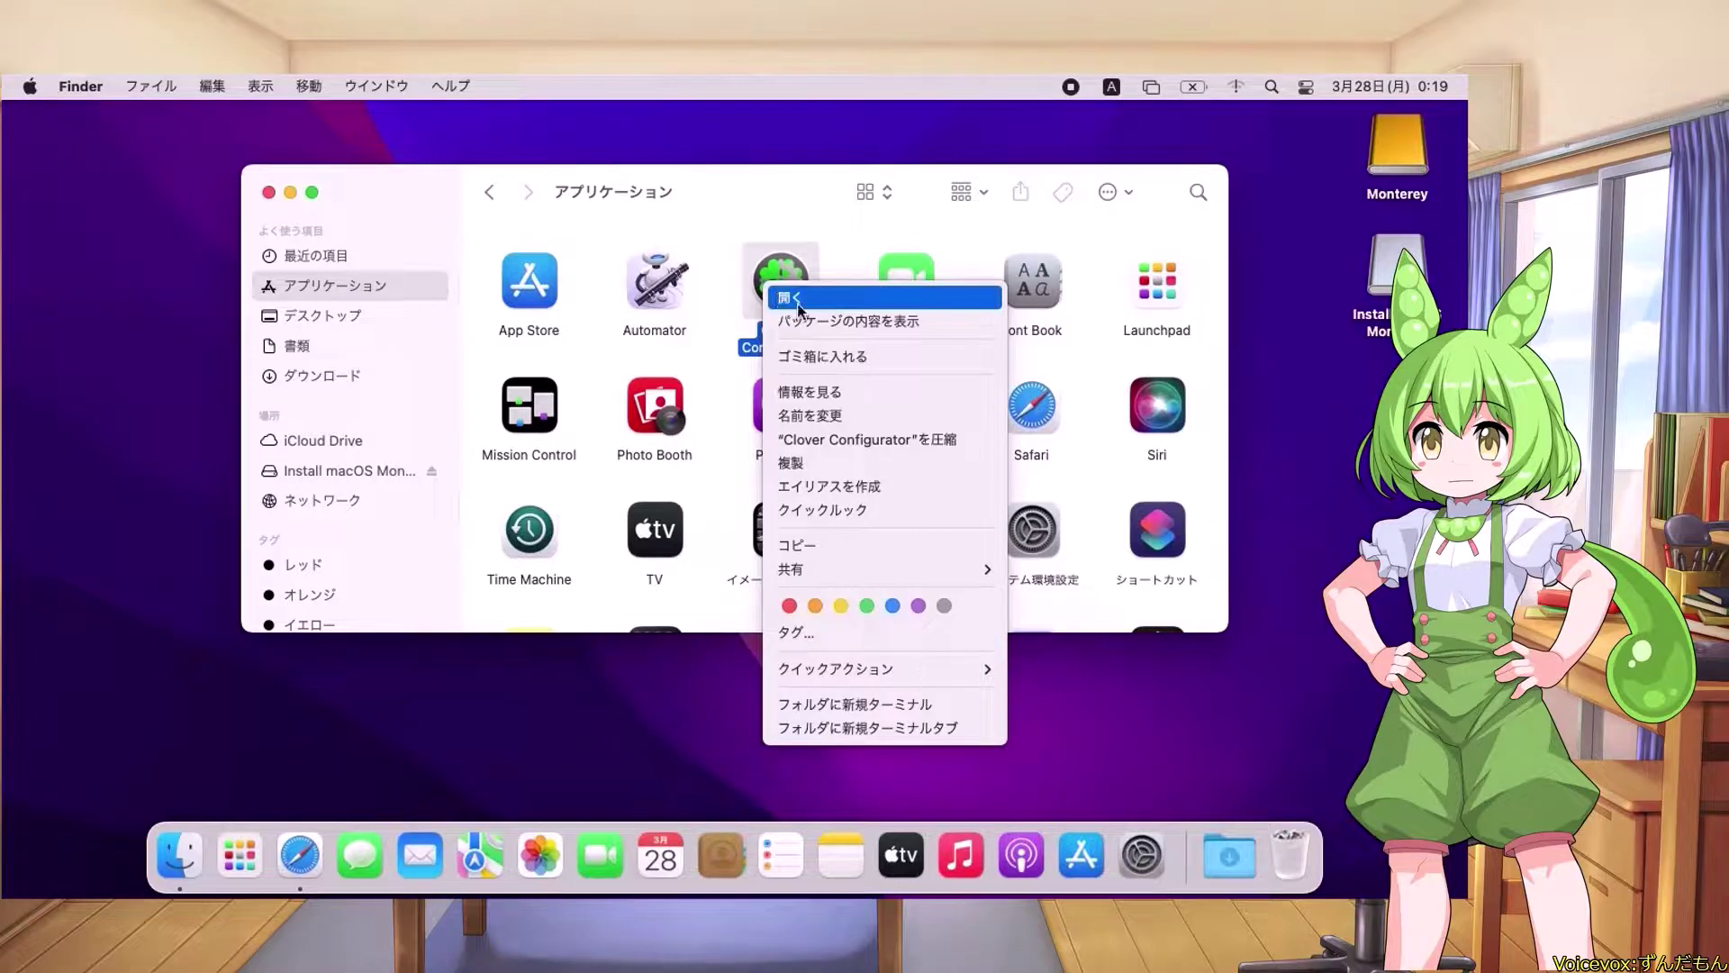
pyautogui.click(797, 306)
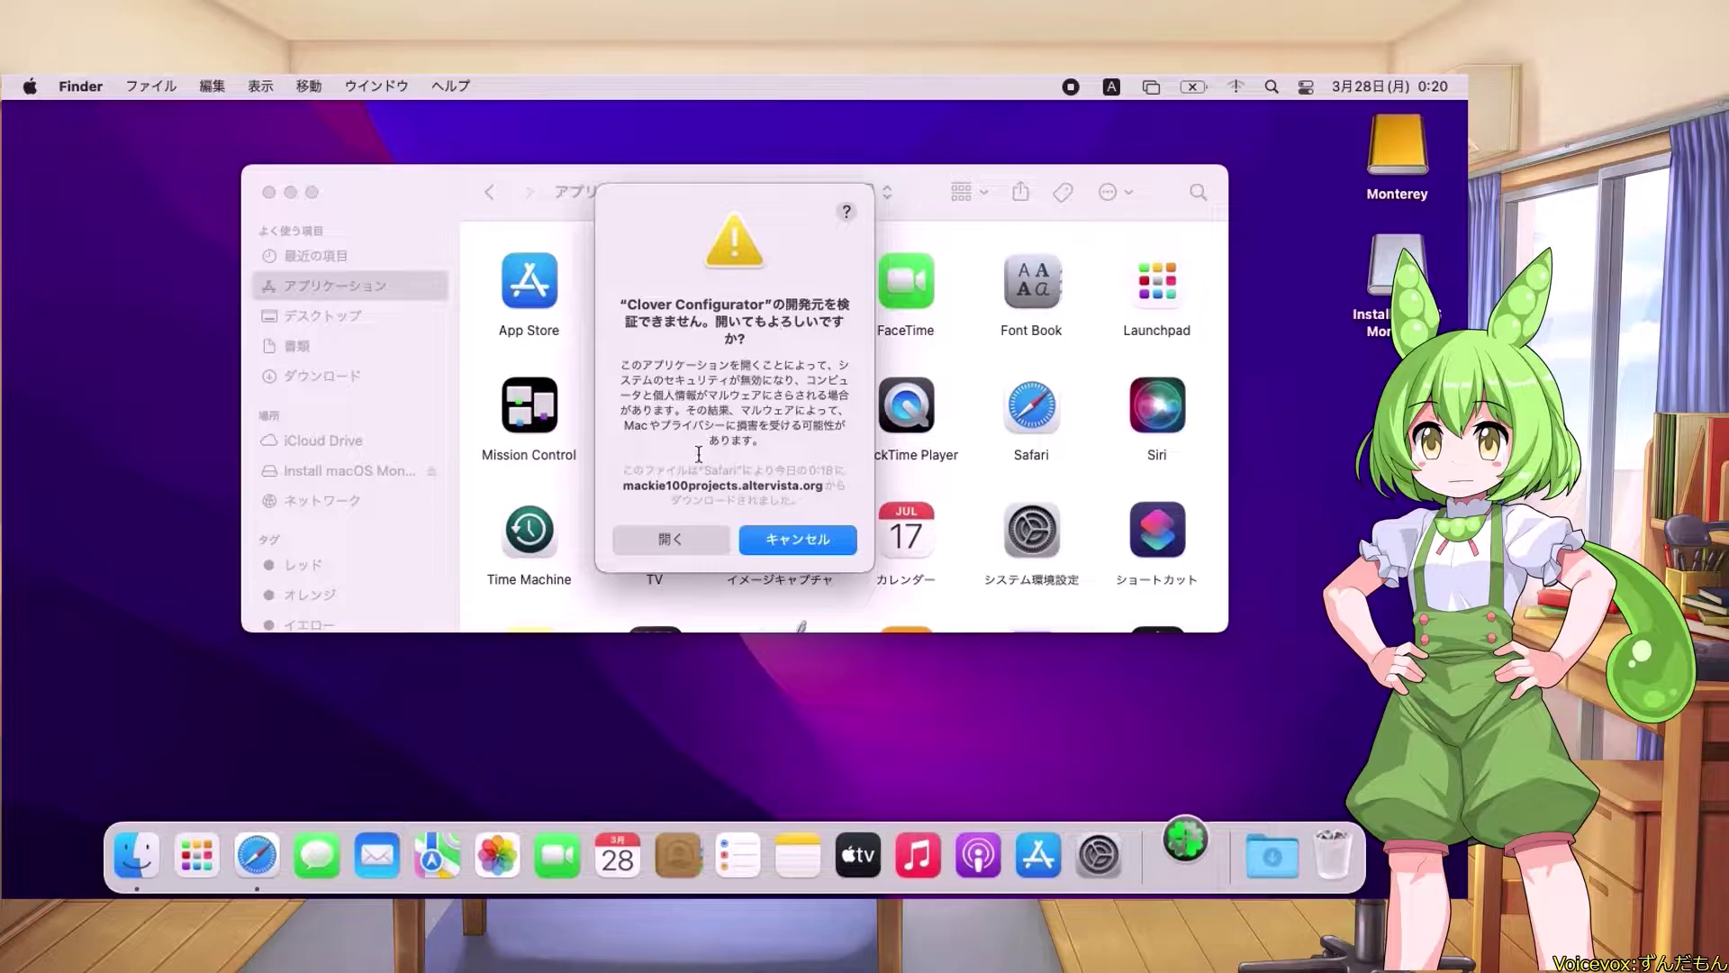
pyautogui.click(678, 535)
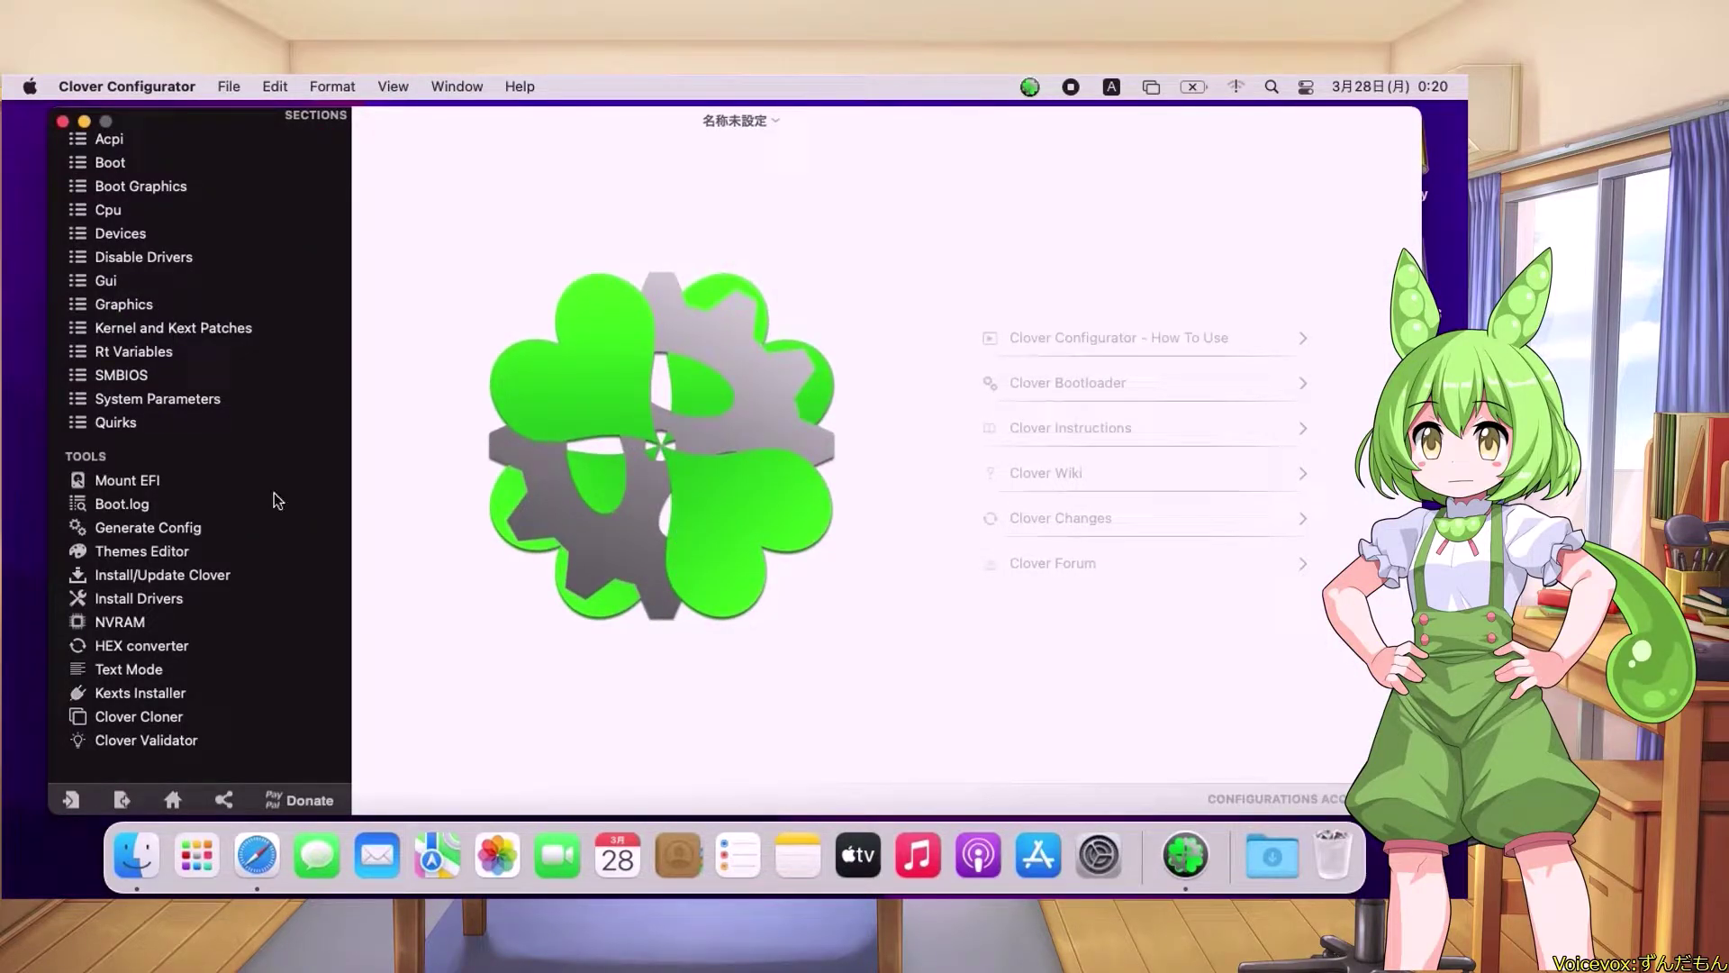
# Mount the Install macOS Monterey USB drive's EFI partition, authorising with the account password, and open it in a Finder window
pyautogui.click(155, 487)
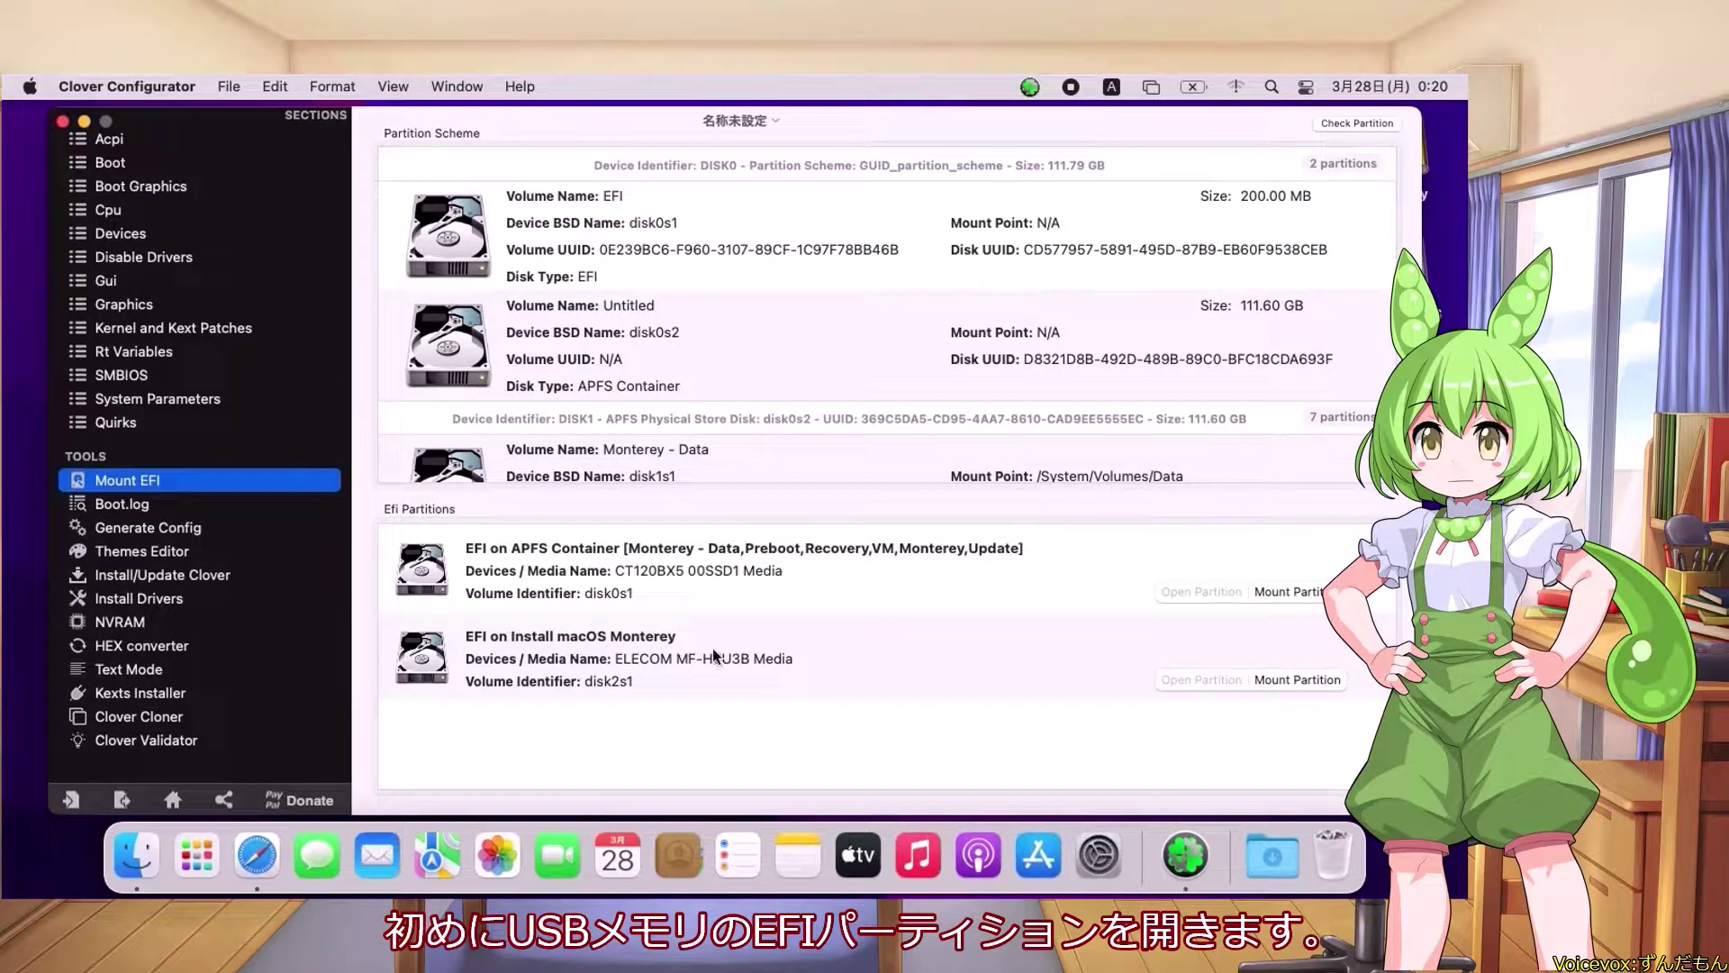
pyautogui.click(1296, 680)
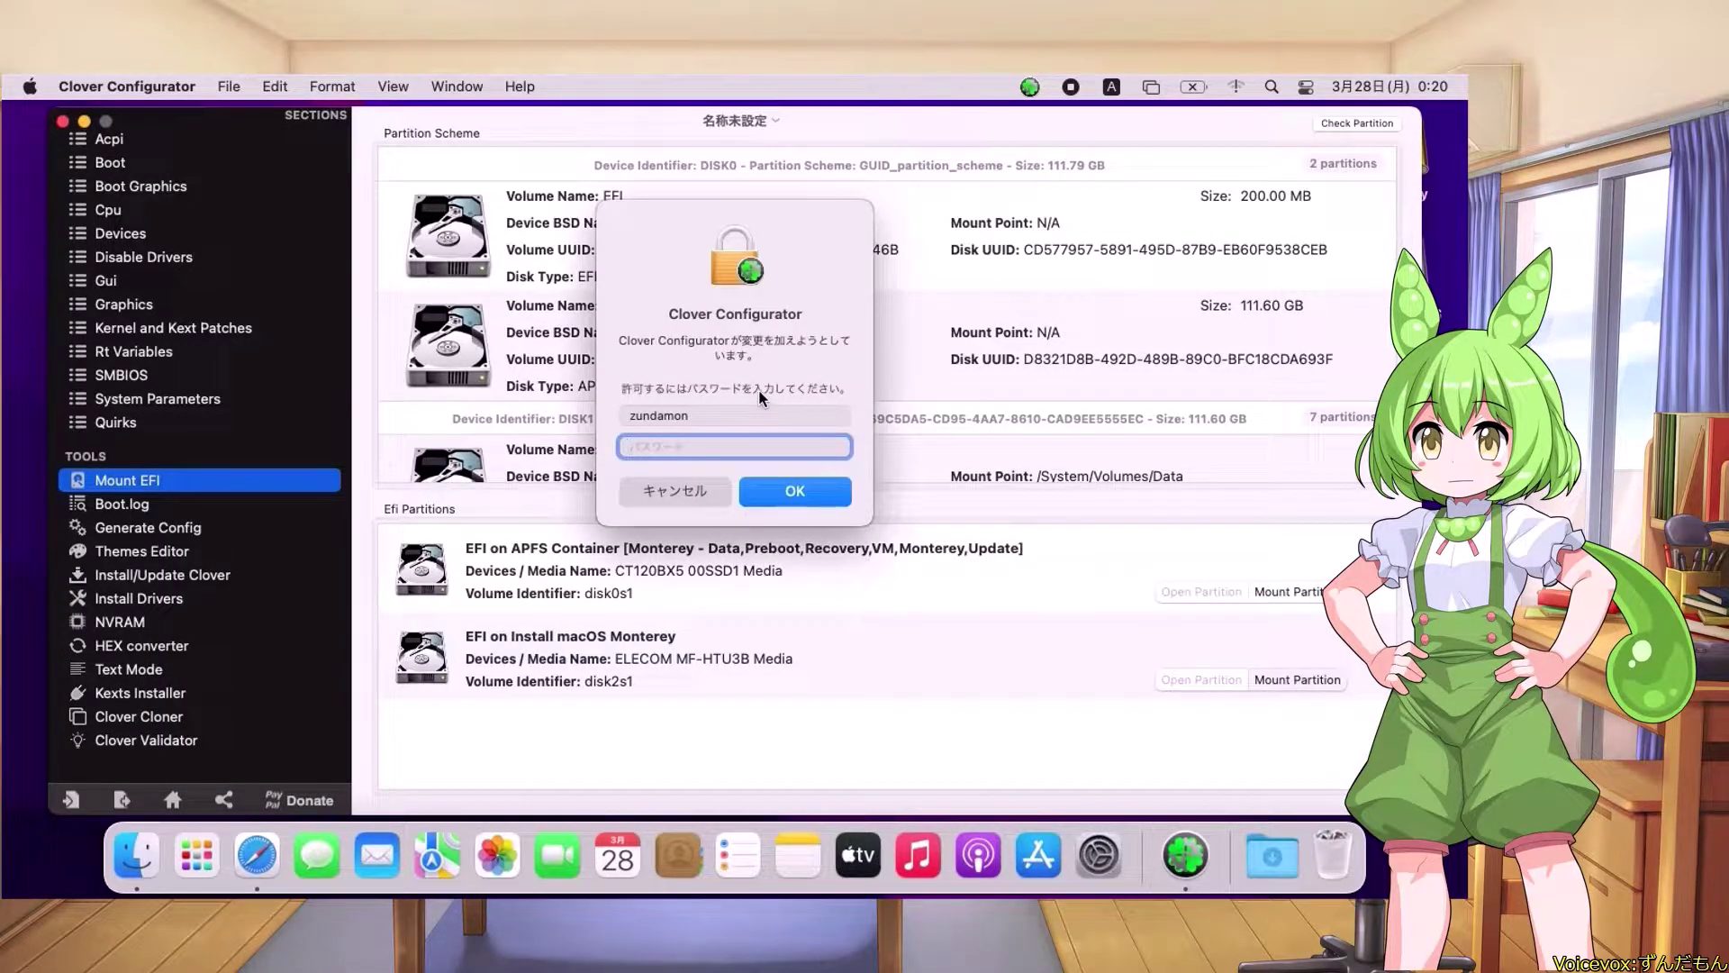
pyautogui.write('••••')
pyautogui.press('Return')
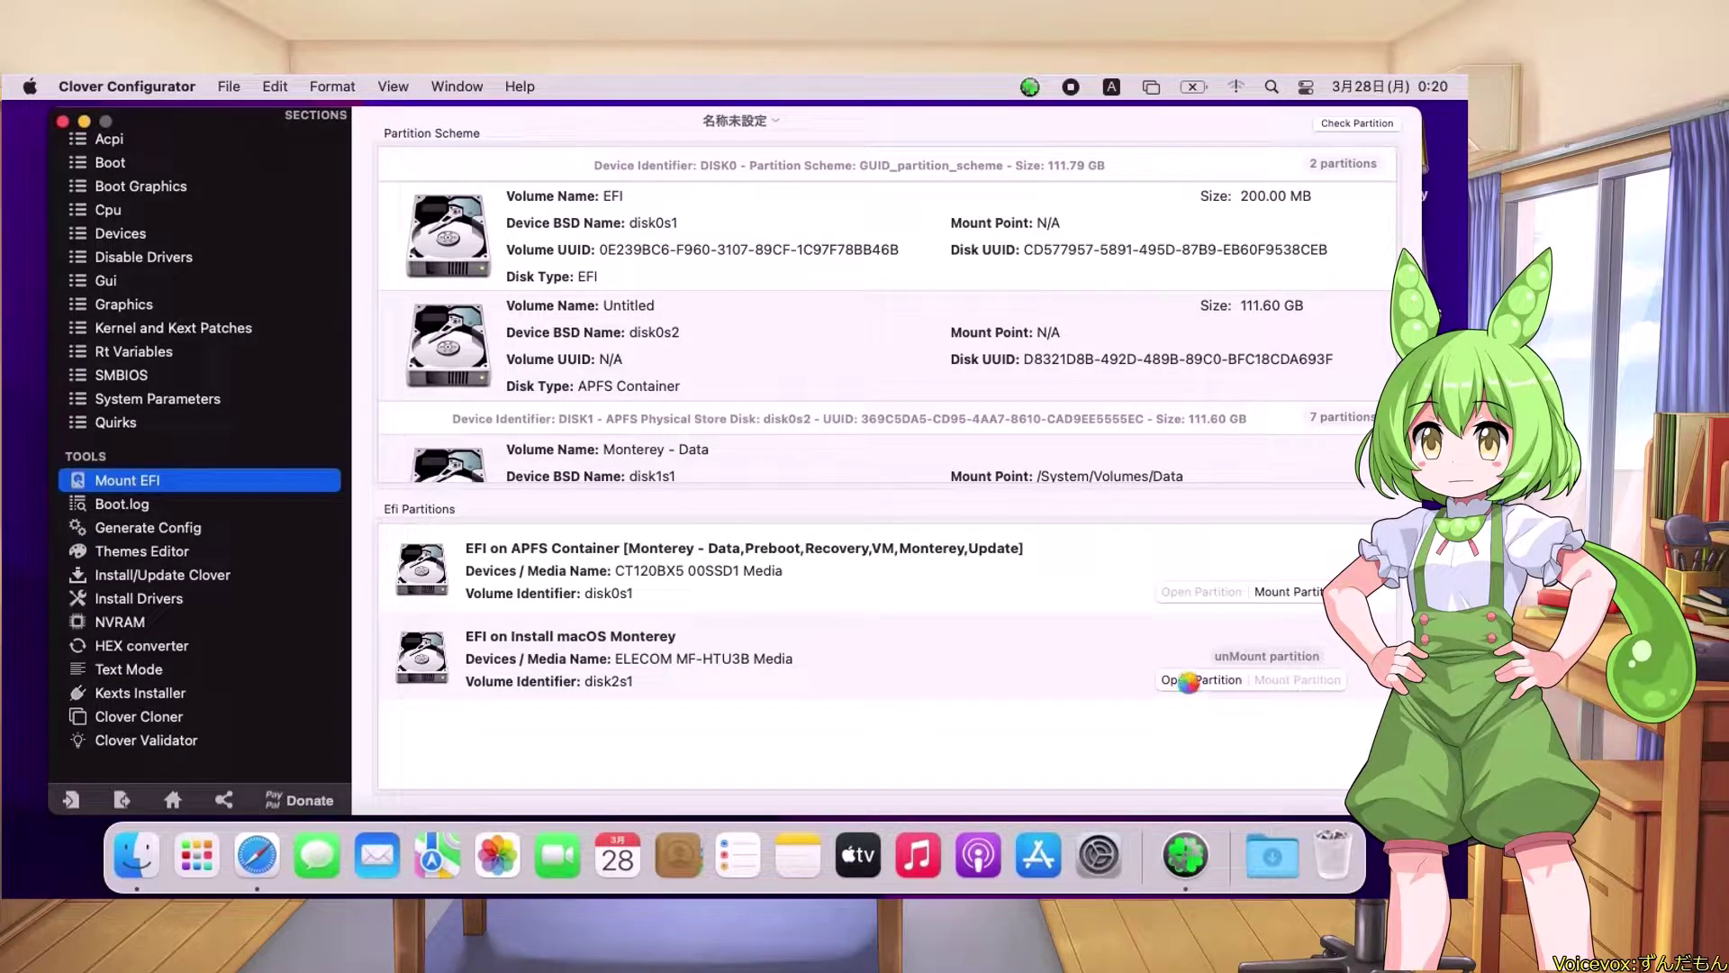
pyautogui.click(1187, 681)
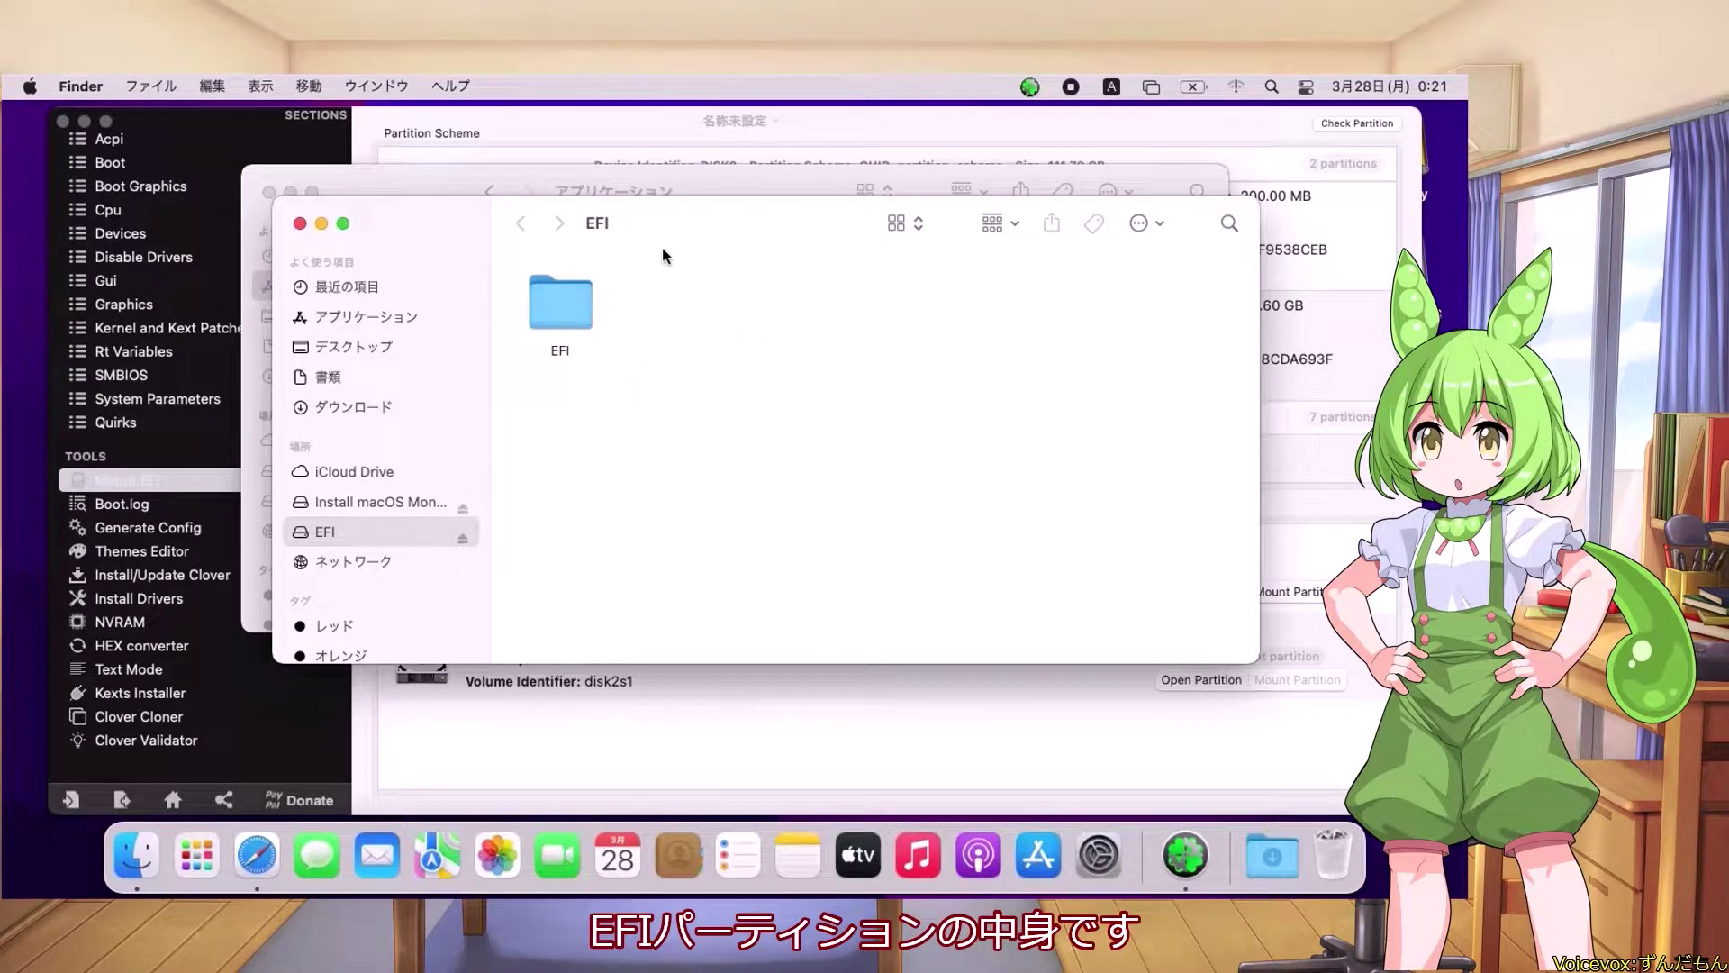
pyautogui.moveTo(656, 236); pyautogui.dragTo(422, 206)
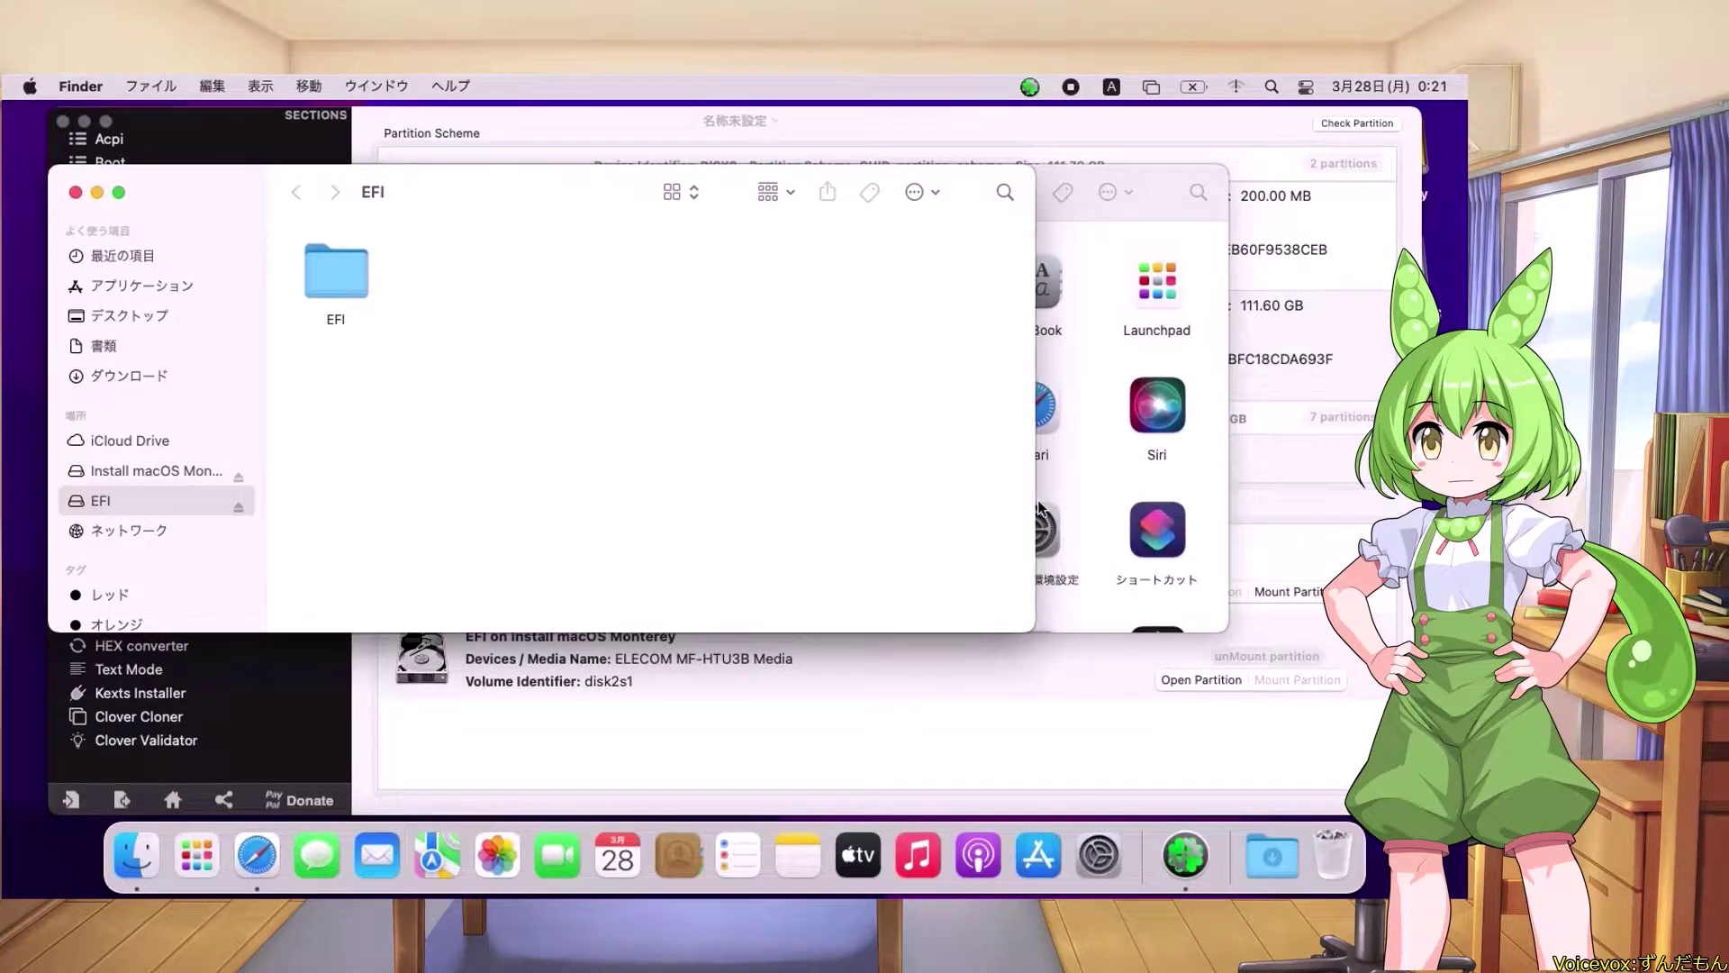
# Mount the EFI partition on the SSD's APFS Container (disk0s1) and open it in Finder
pyautogui.click(1287, 594)
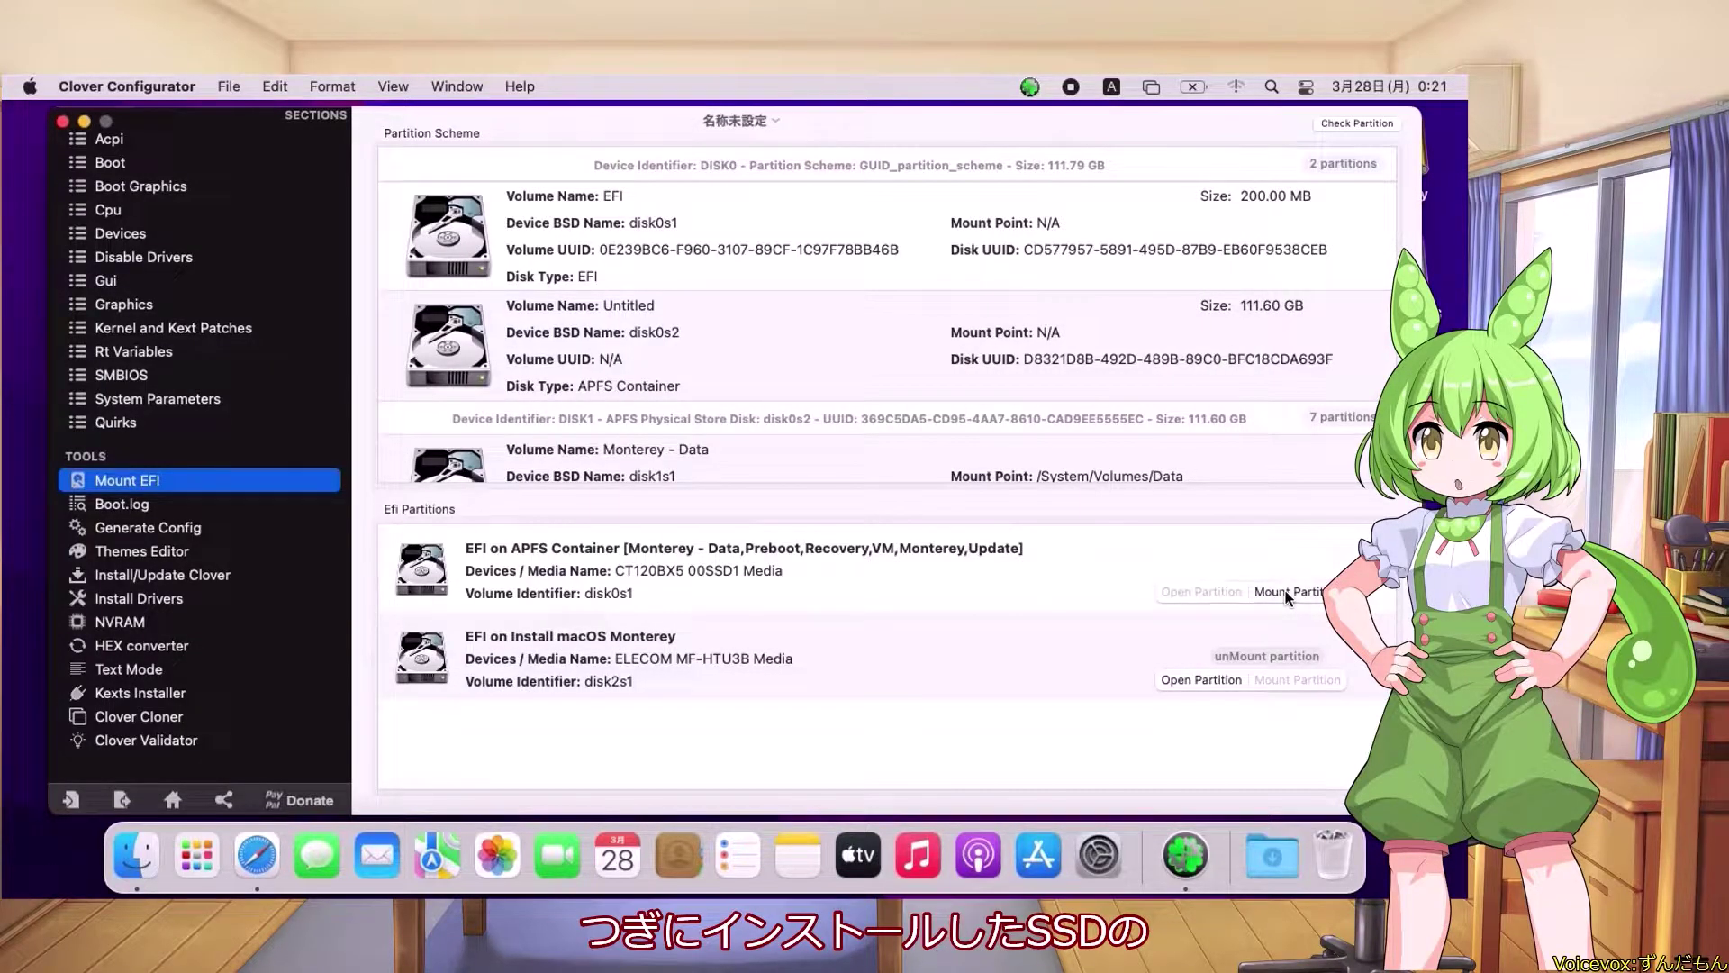
pyautogui.click(1287, 595)
pyautogui.click(1211, 595)
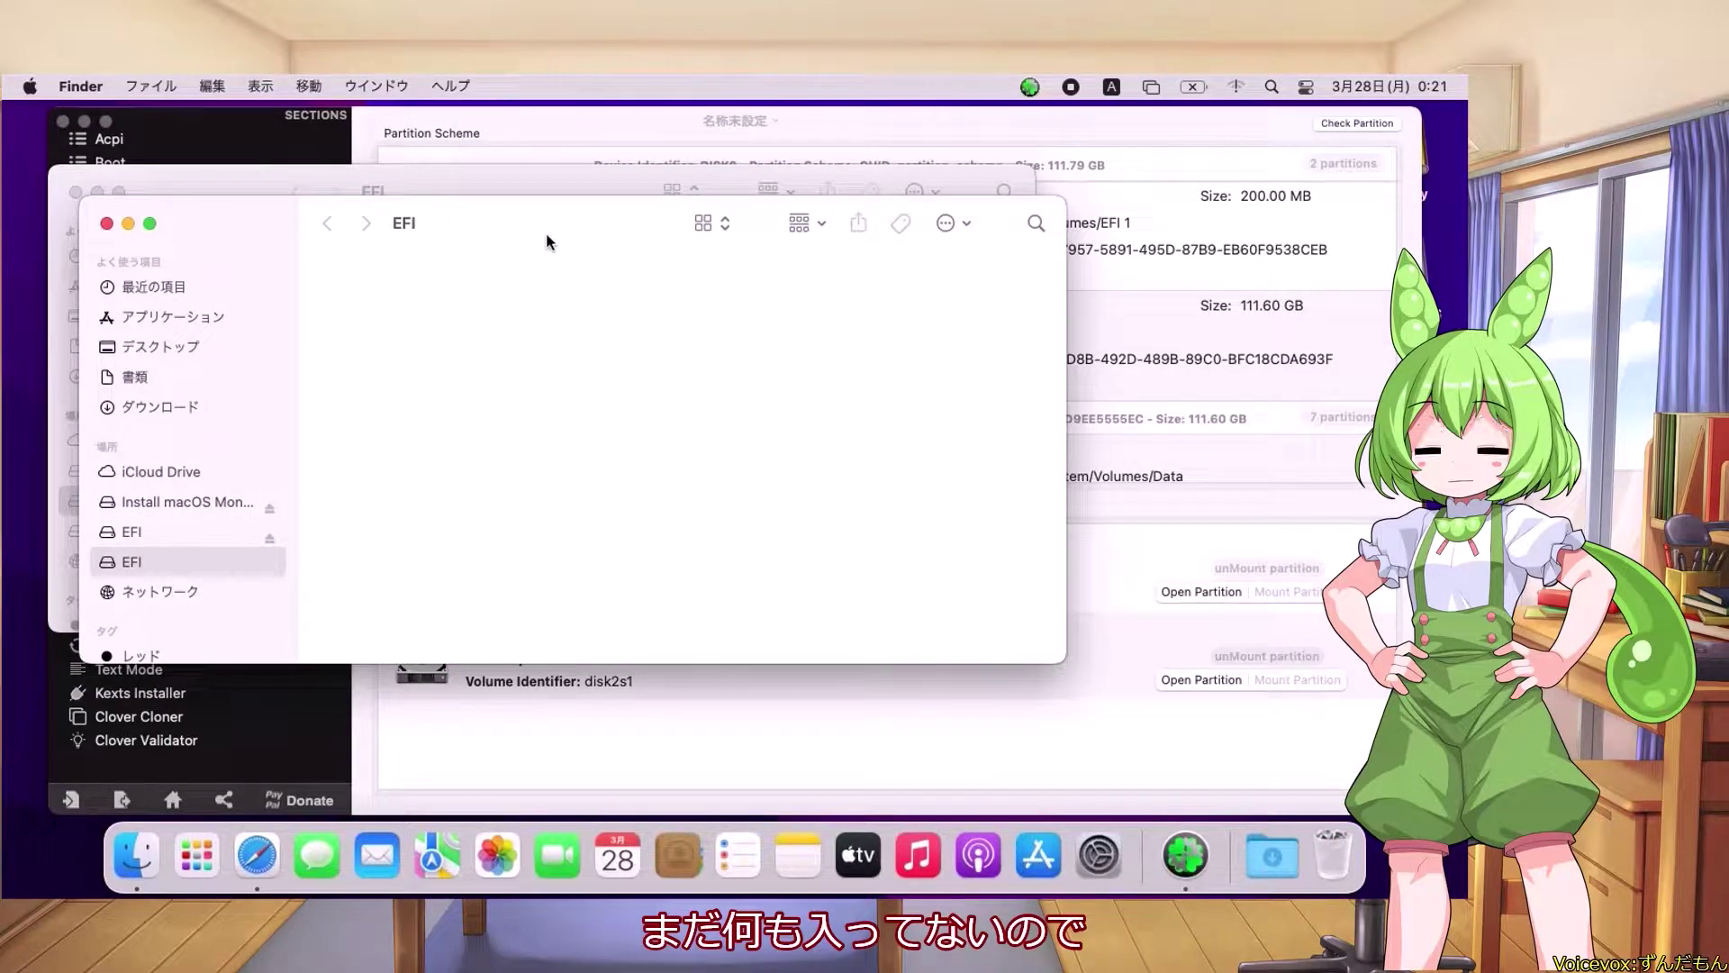
# Copy the EFI folder from the USB drive's EFI partition to the SSD's EFI partition and close the USB window
pyautogui.moveTo(544, 231); pyautogui.dragTo(926, 198)
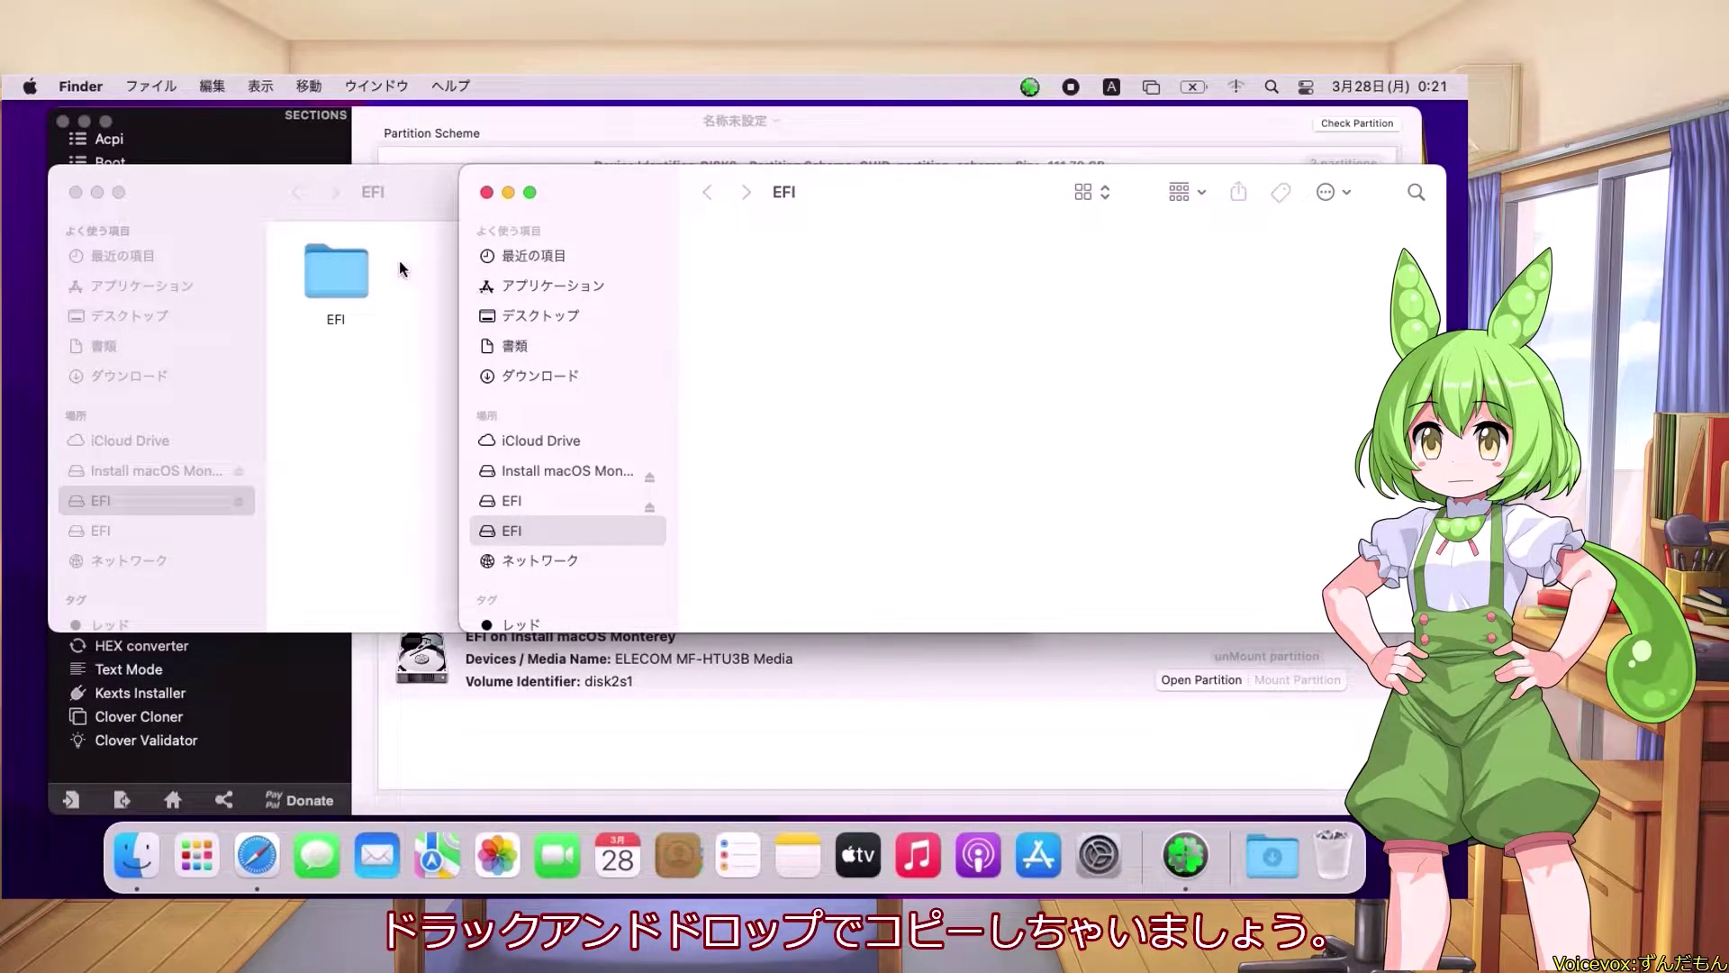
pyautogui.moveTo(365, 275); pyautogui.dragTo(761, 286)
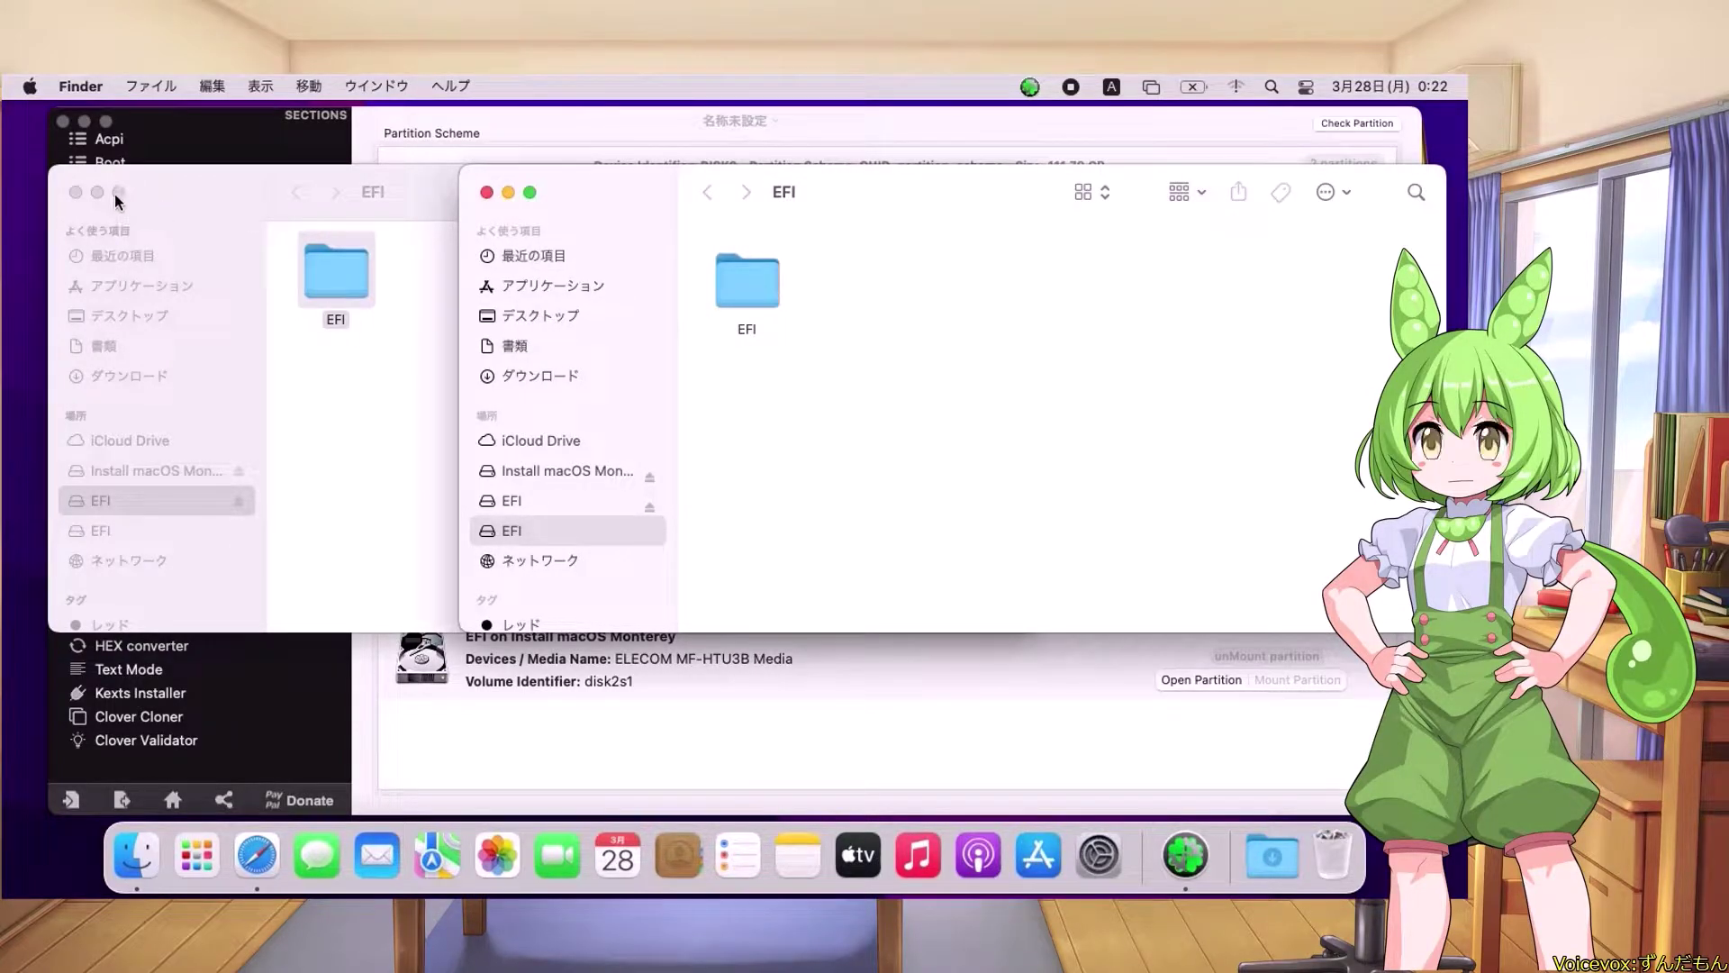
pyautogui.click(75, 192)
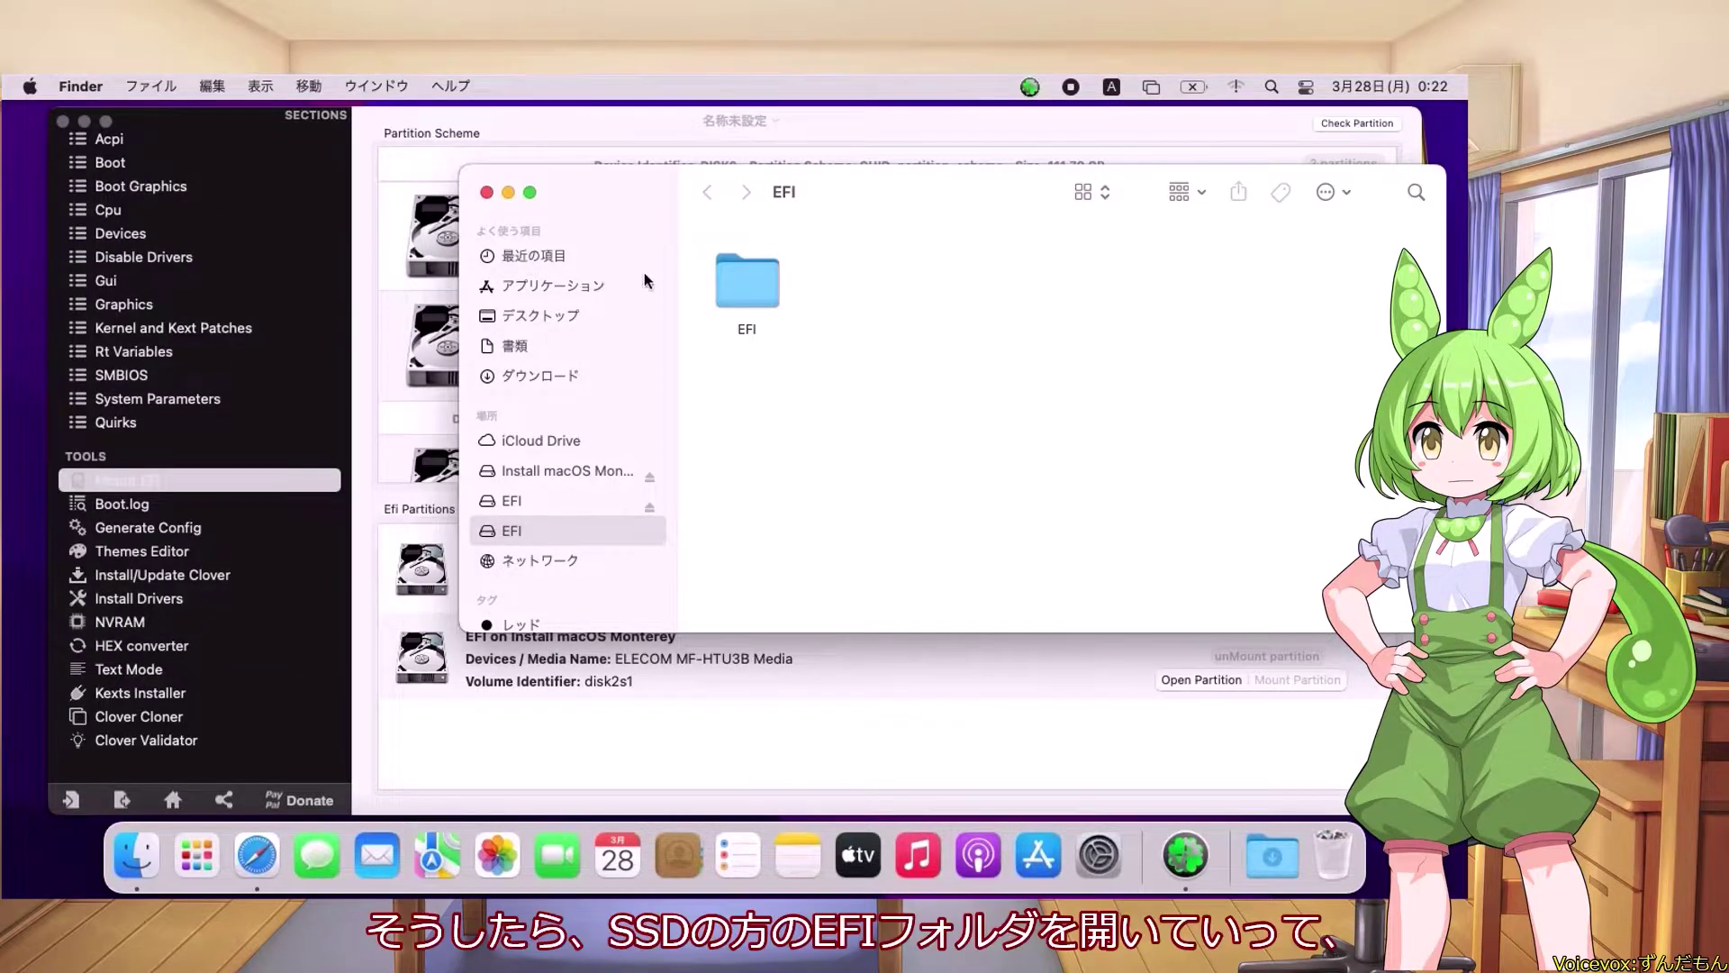
# Open config.plist from the CLOVER folder inside the SSD's EFI folder with Clover Configurator
pyautogui.doubleClick(750, 297)
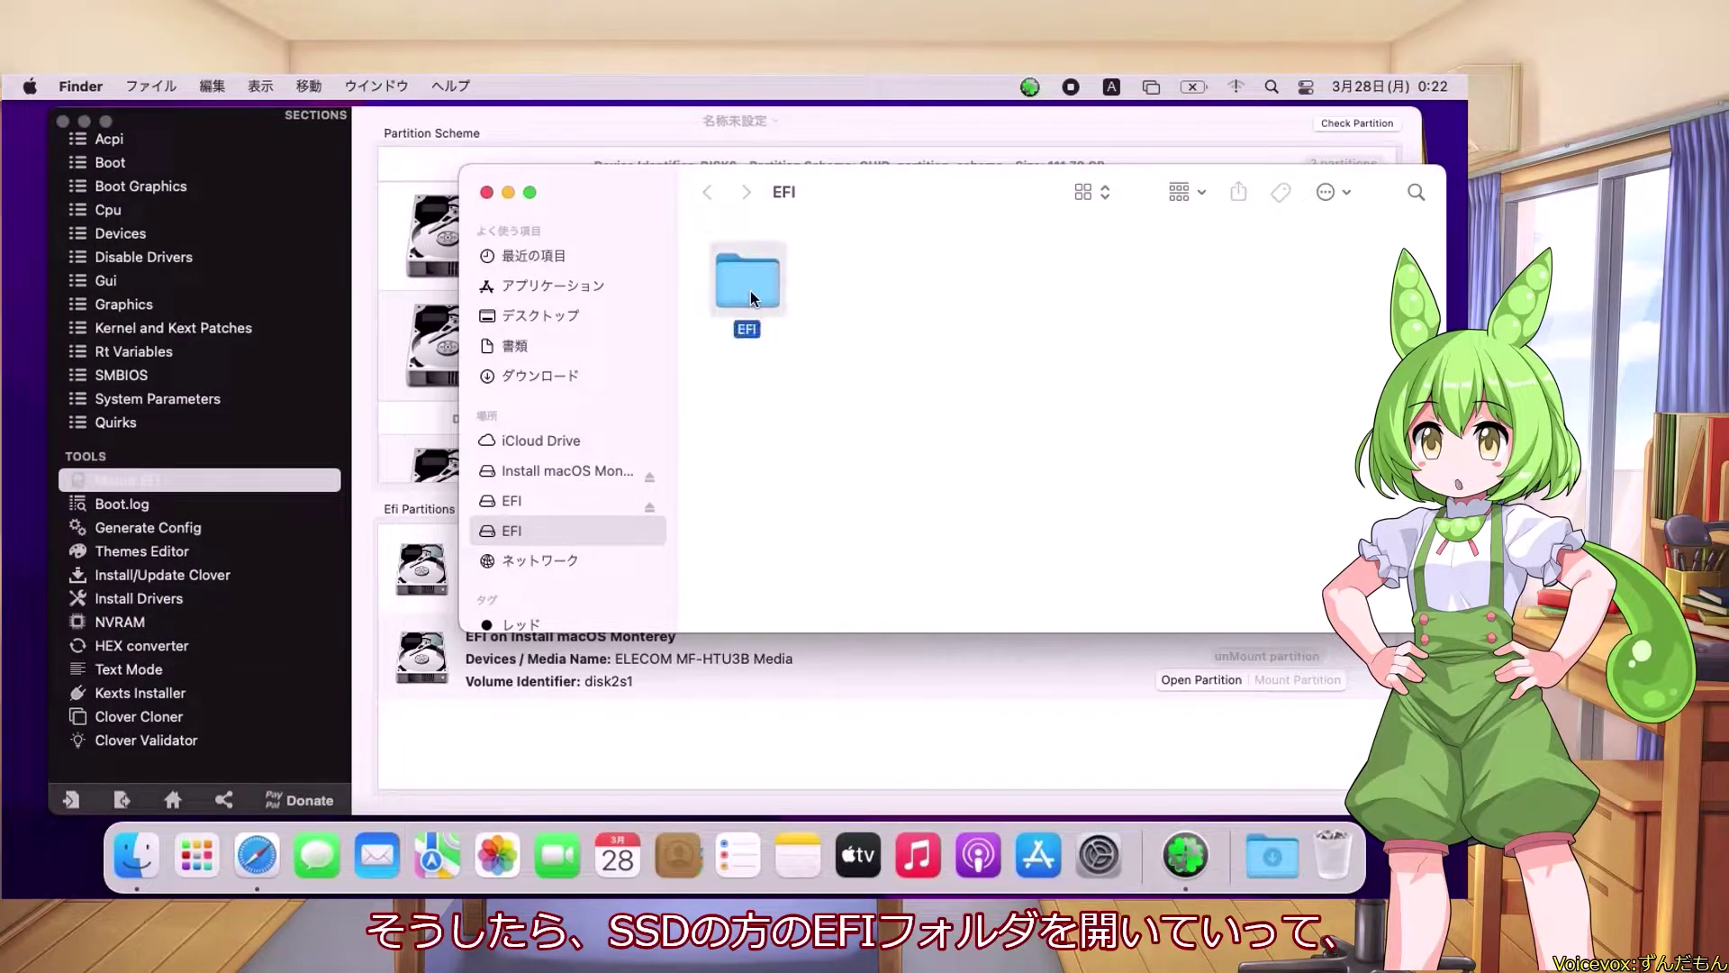
pyautogui.click(867, 300)
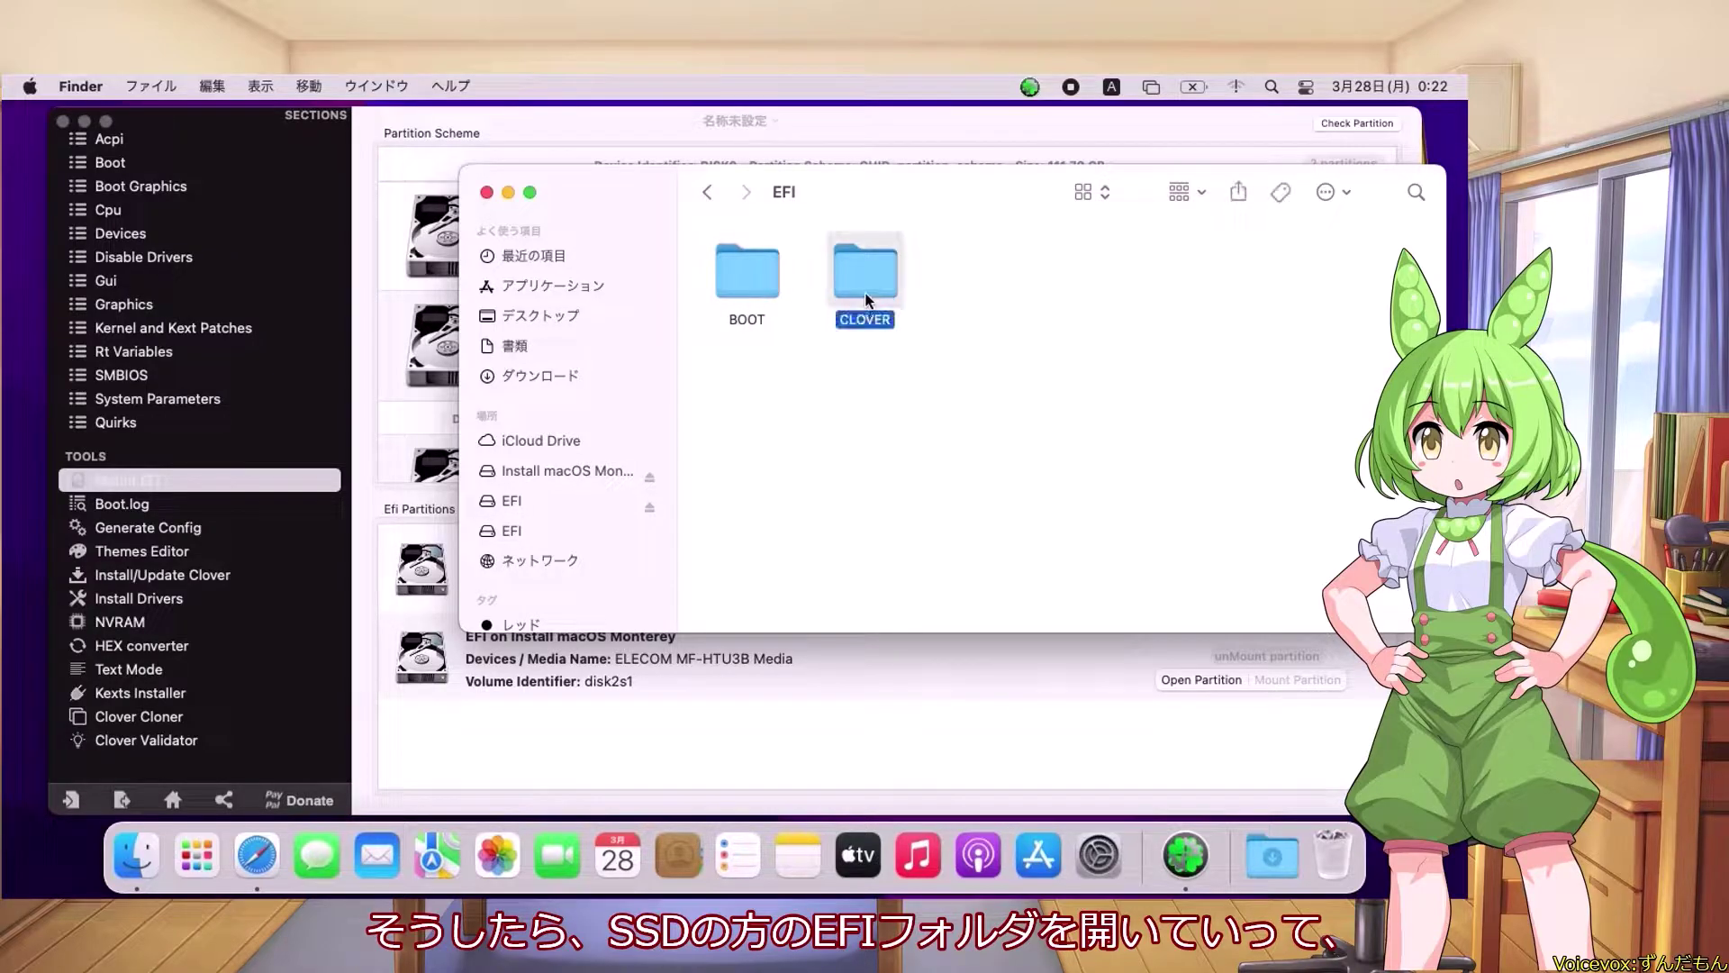
pyautogui.doubleClick(867, 301)
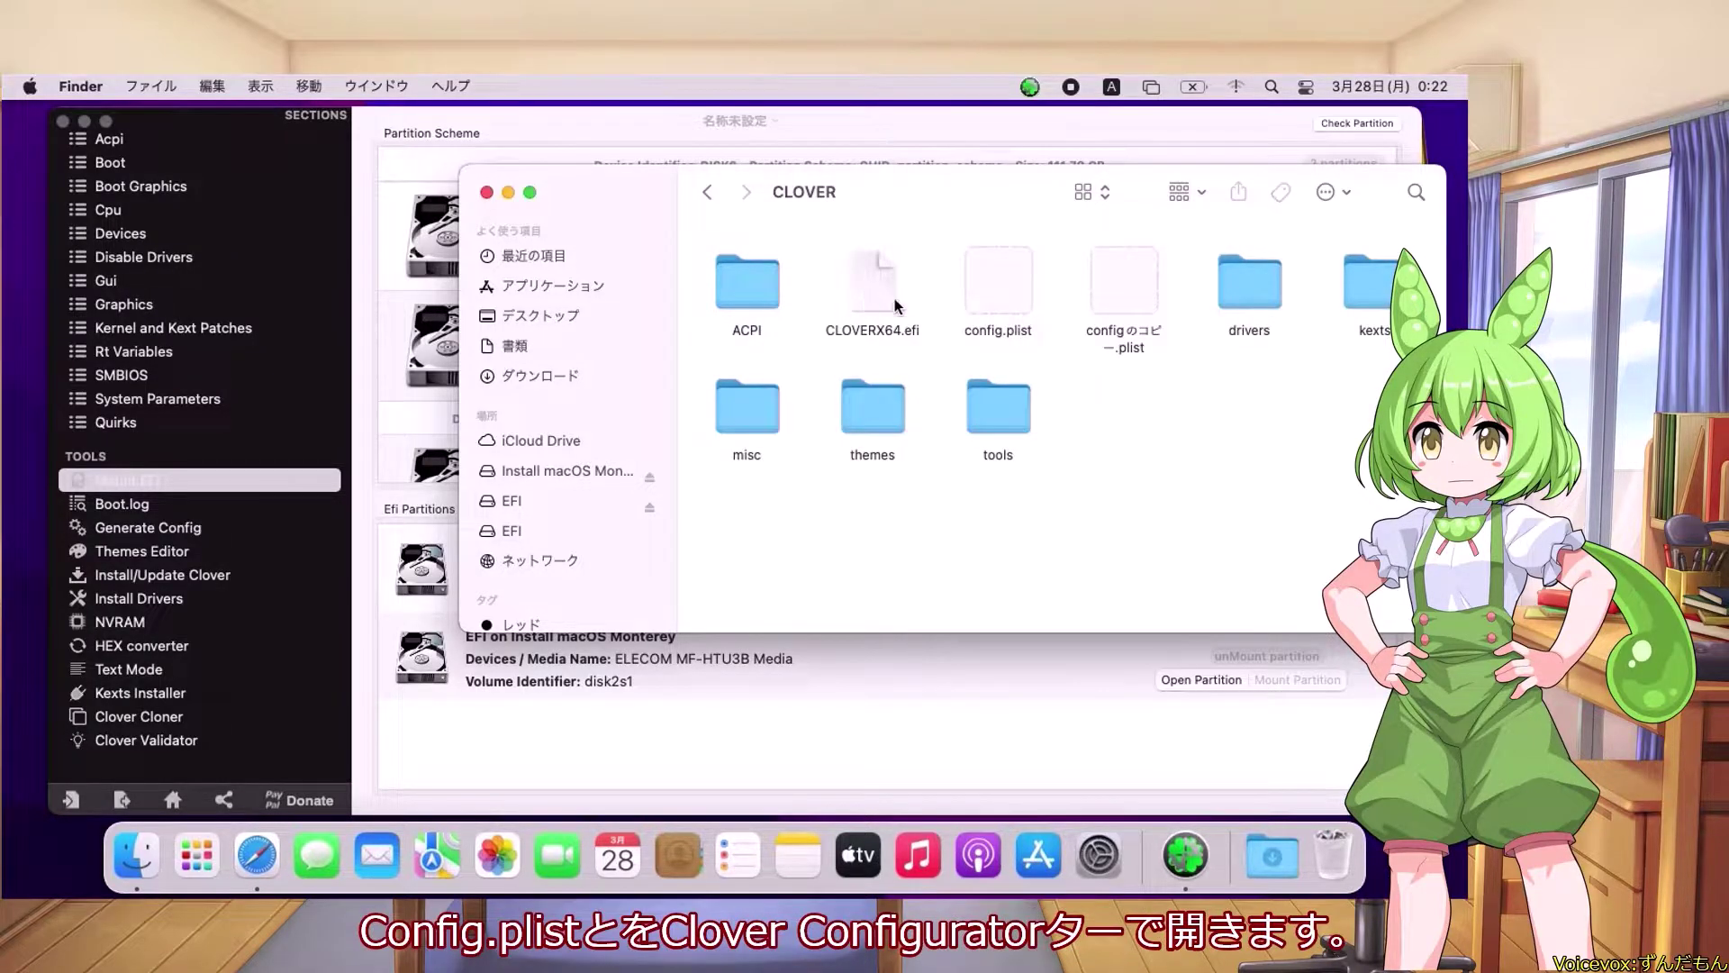
pyautogui.click(991, 299)
pyautogui.rightClick(991, 300)
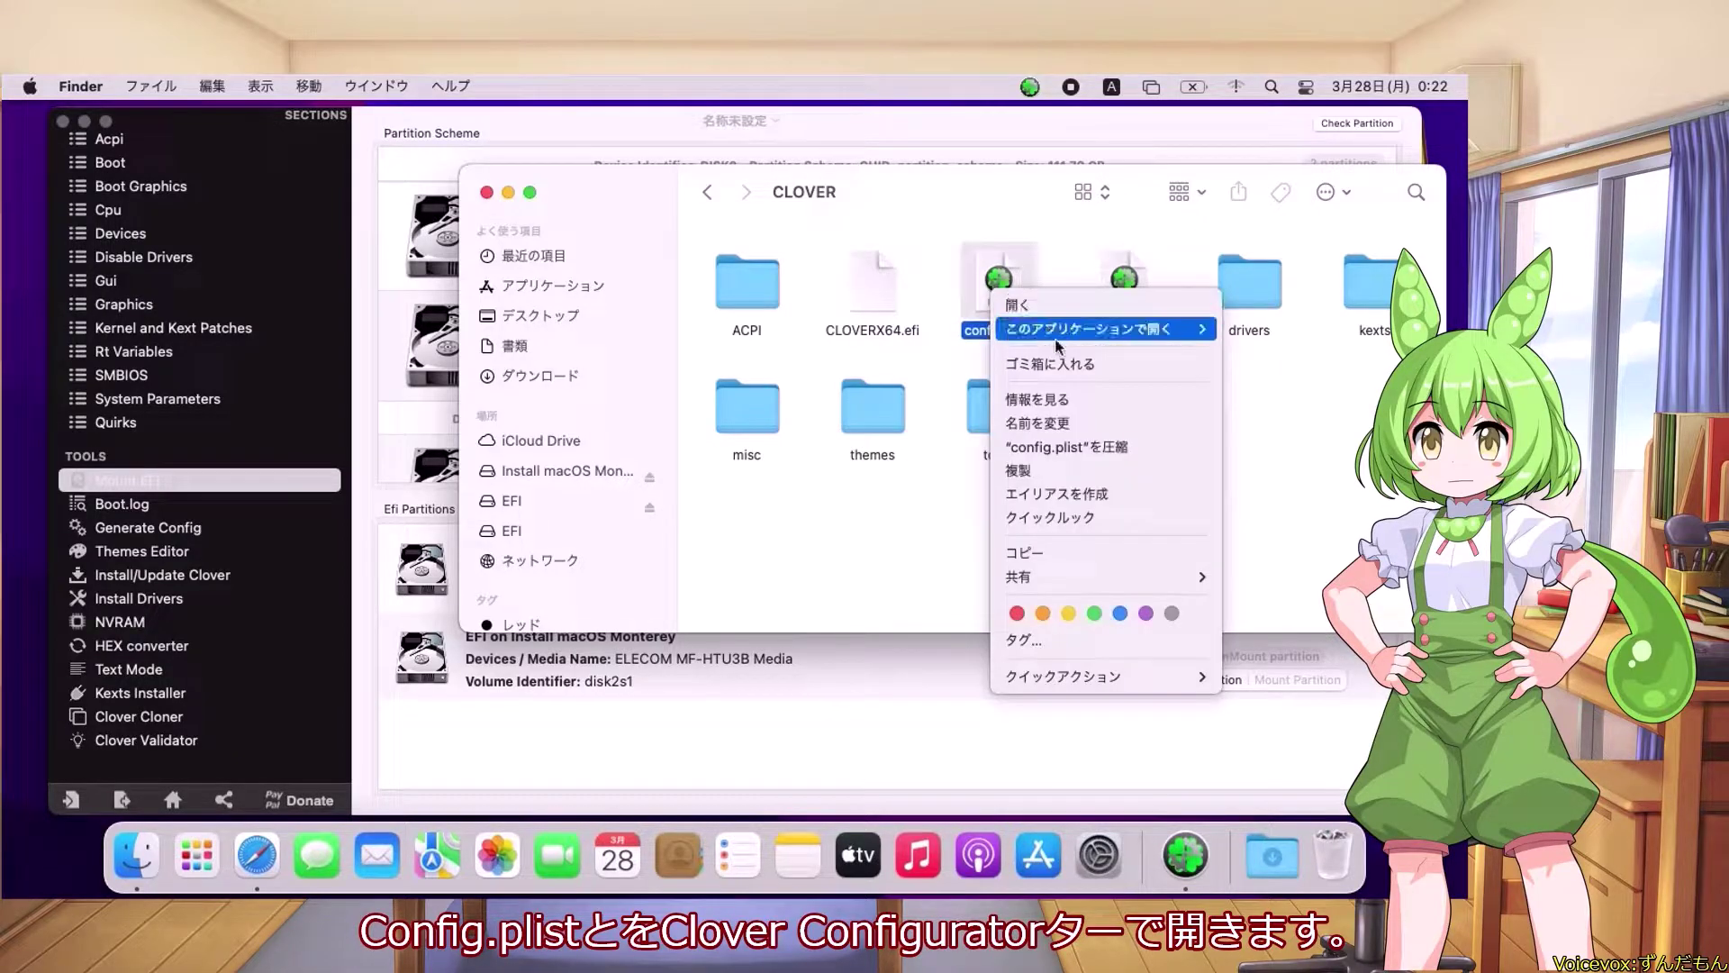
pyautogui.moveTo(1128, 338)
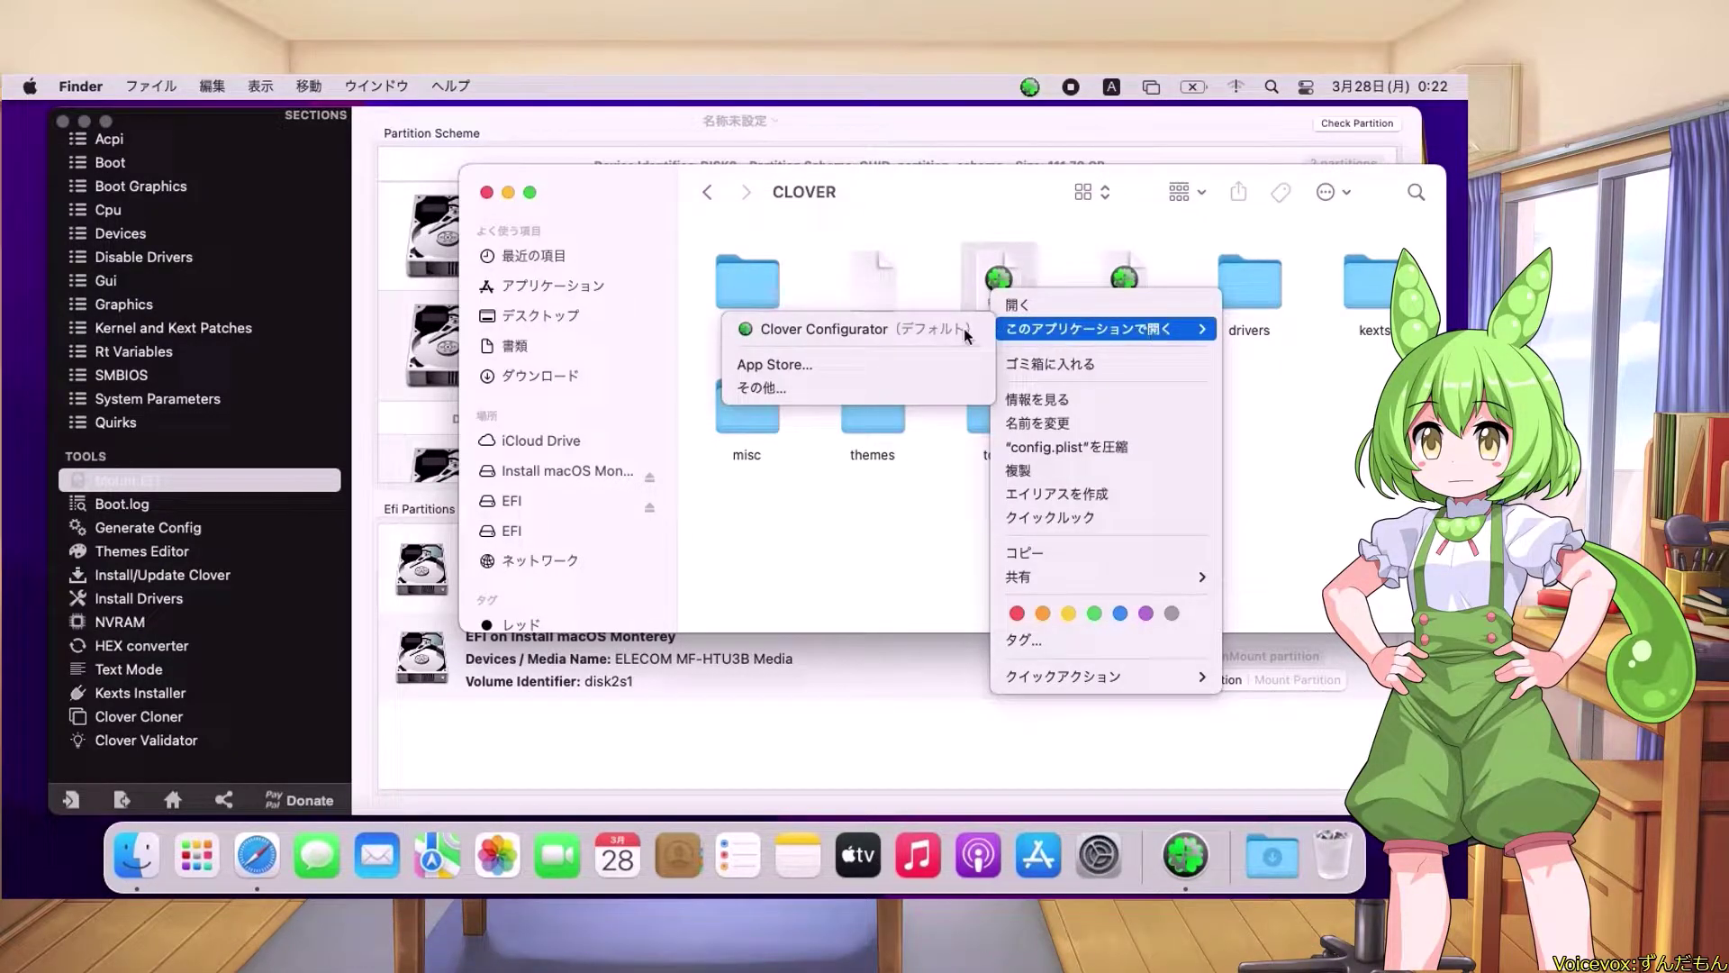
pyautogui.click(925, 332)
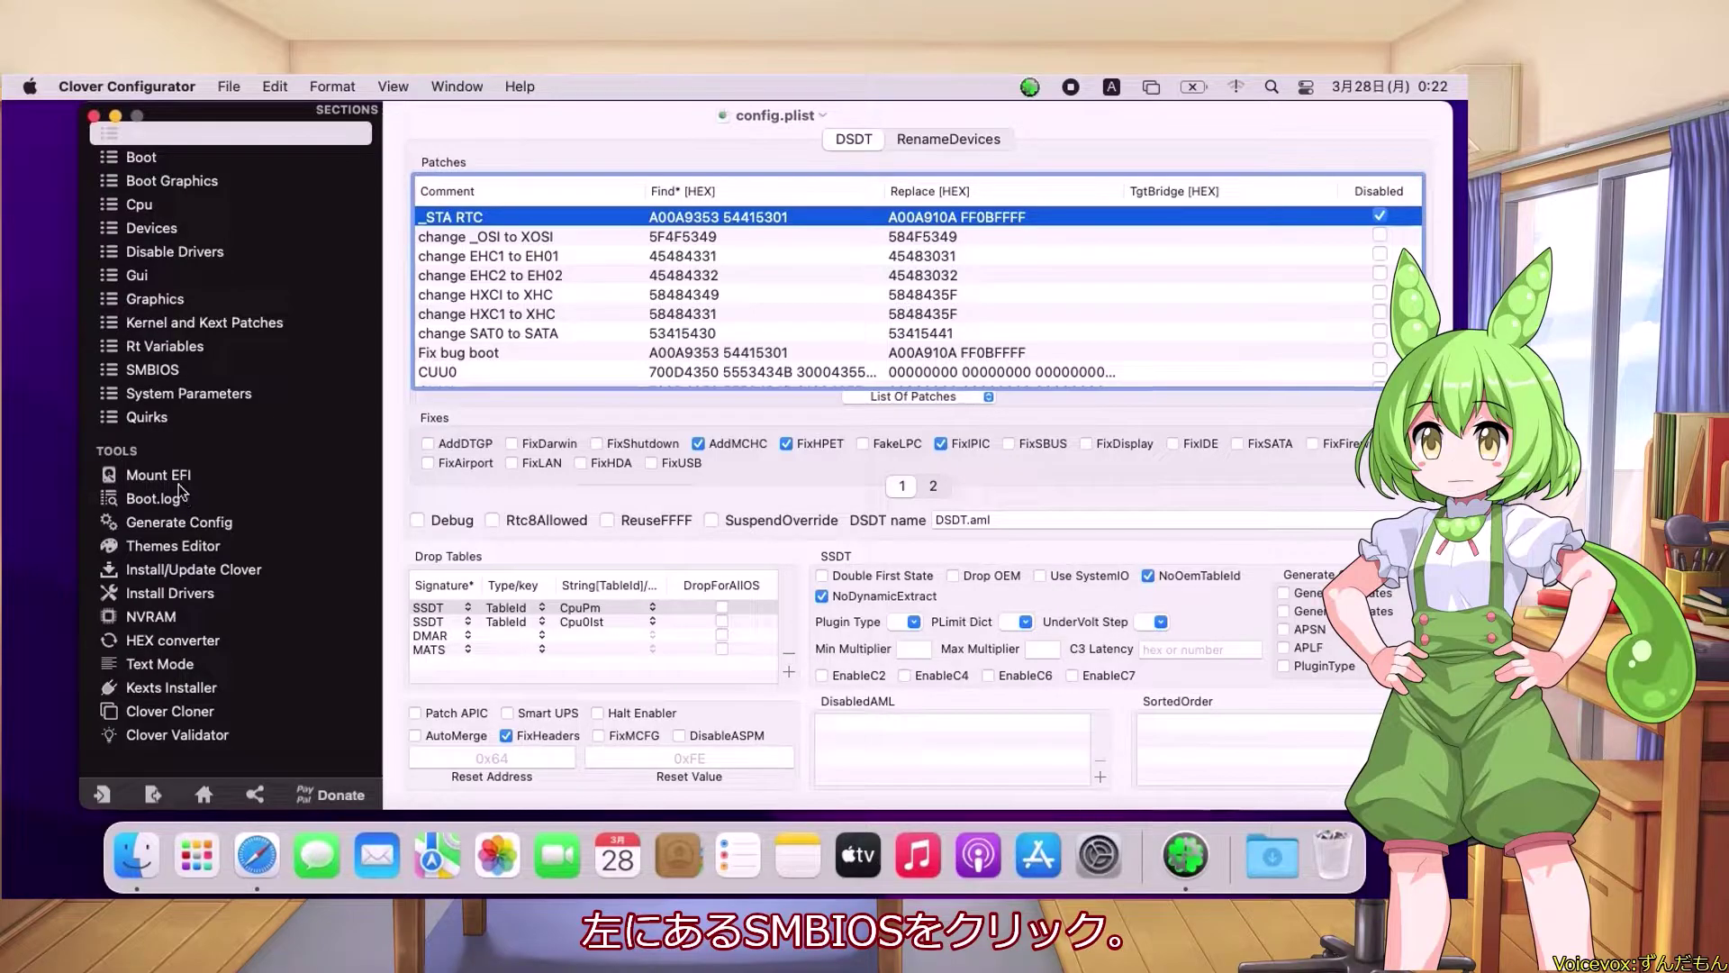
# Regenerate the SMBIOS data from the MacBookPro12,1 model preset (13-inch, Retina, Early 2015) and save config.plist
pyautogui.click(157, 371)
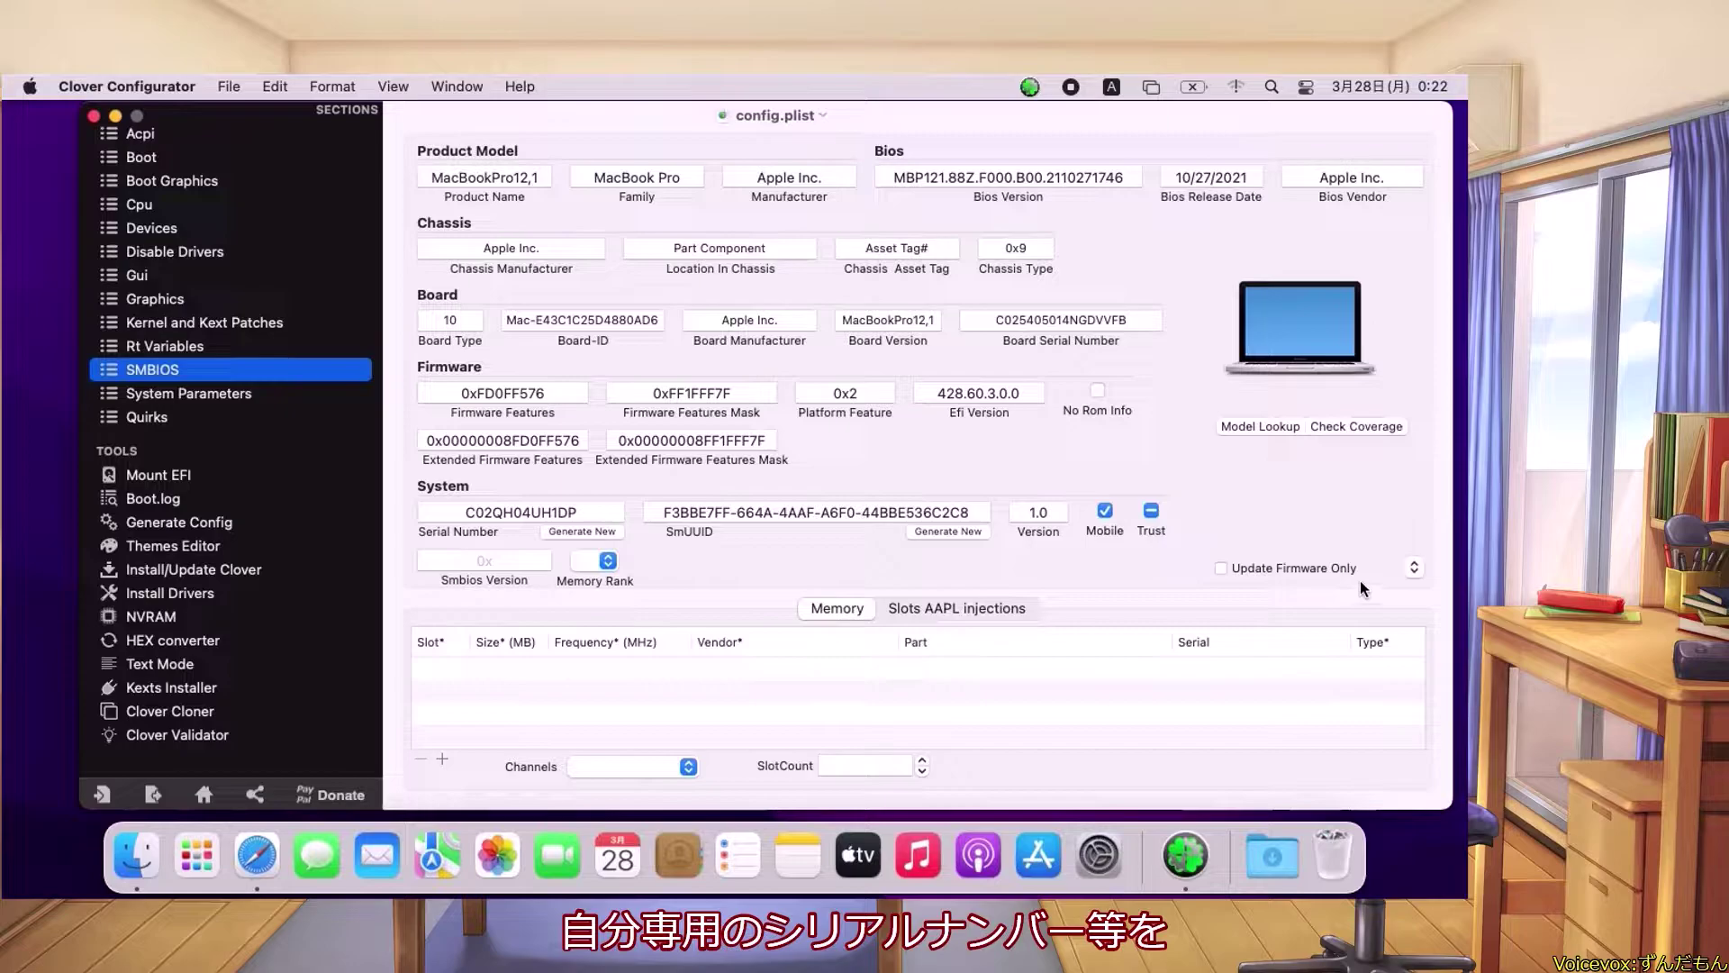
pyautogui.click(1413, 567)
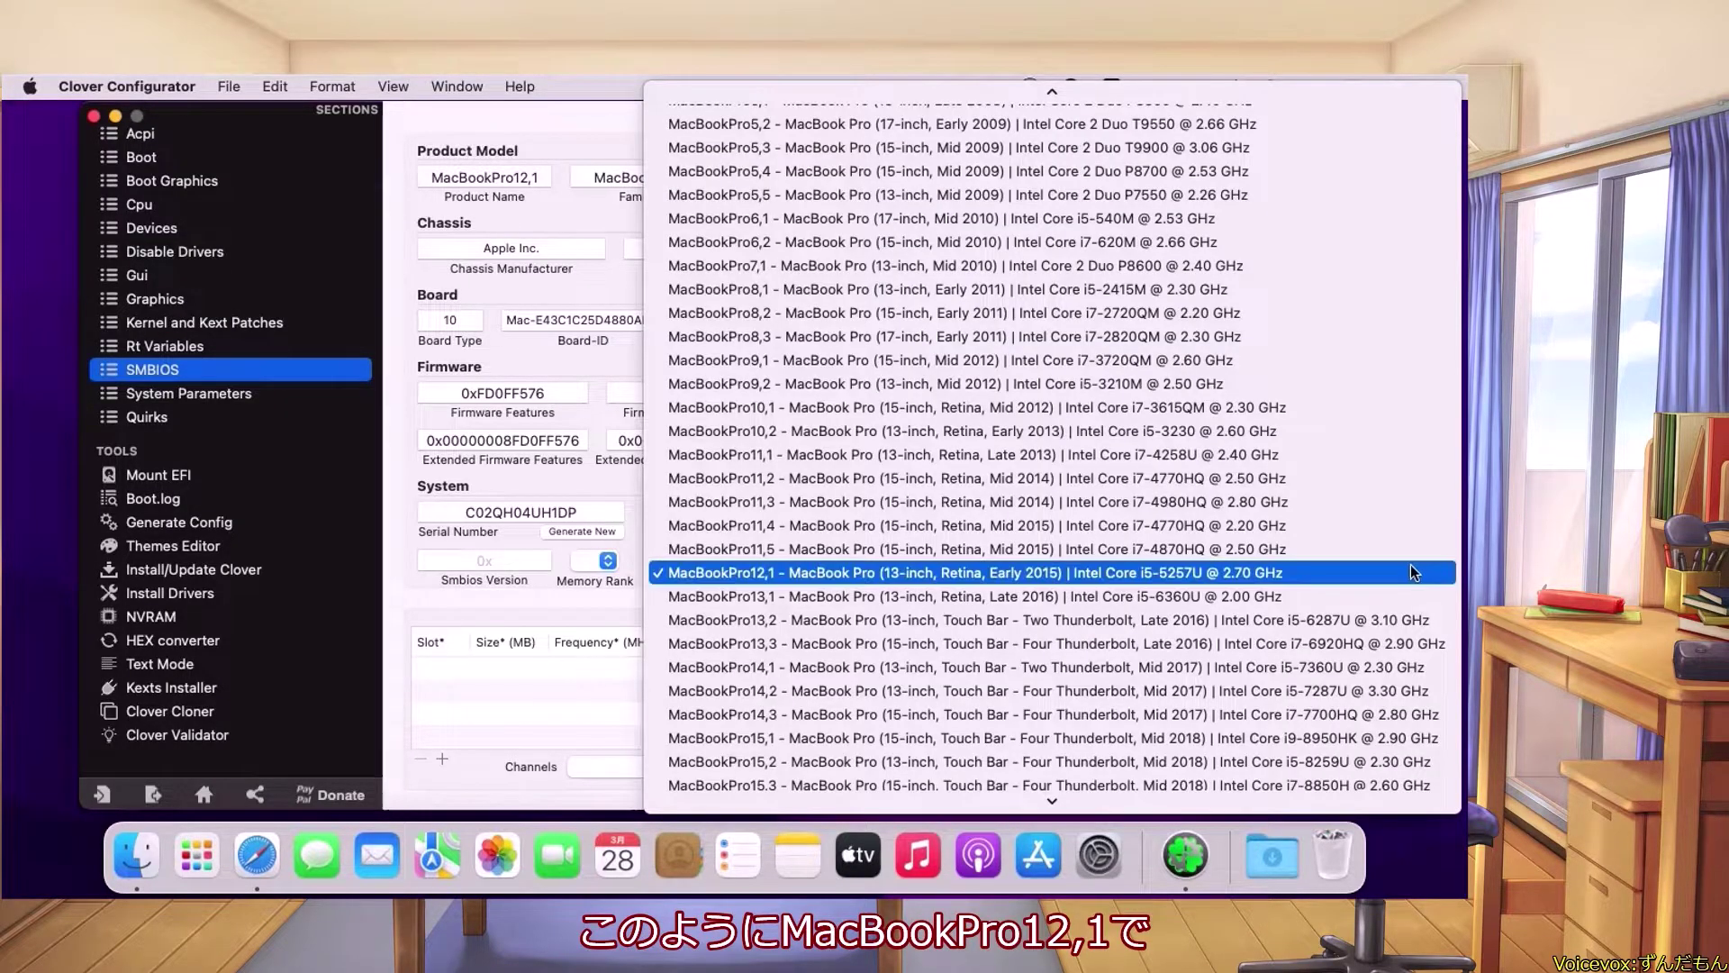
pyautogui.click(1283, 567)
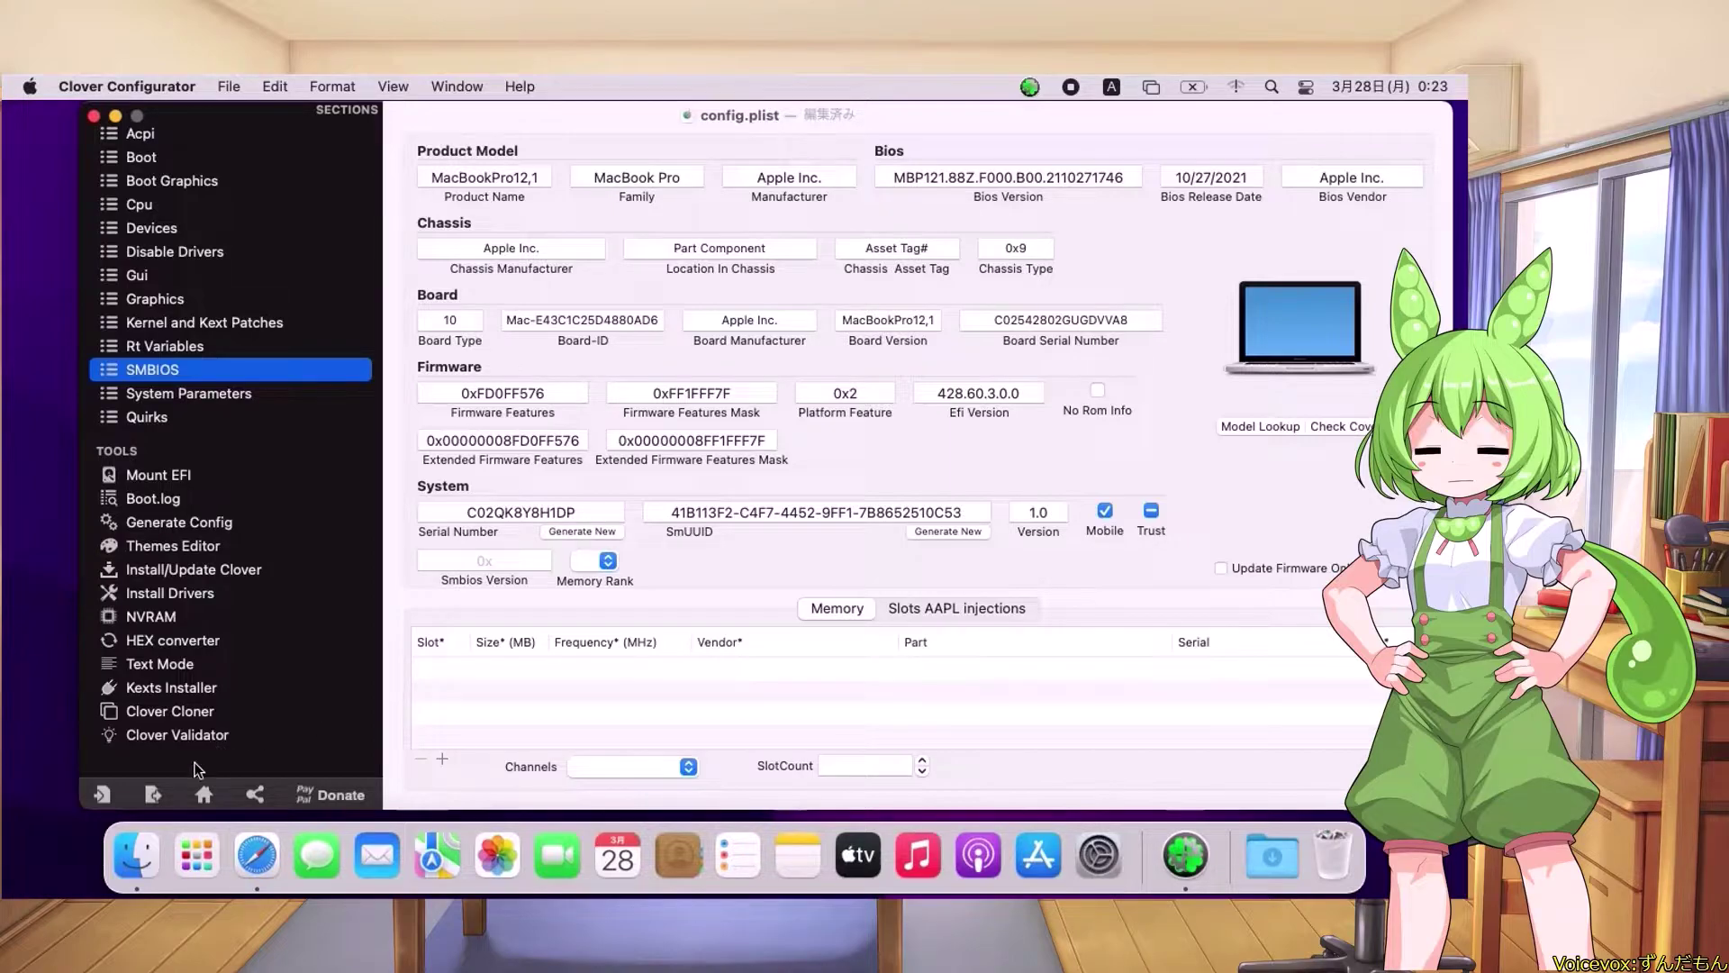
pyautogui.click(153, 792)
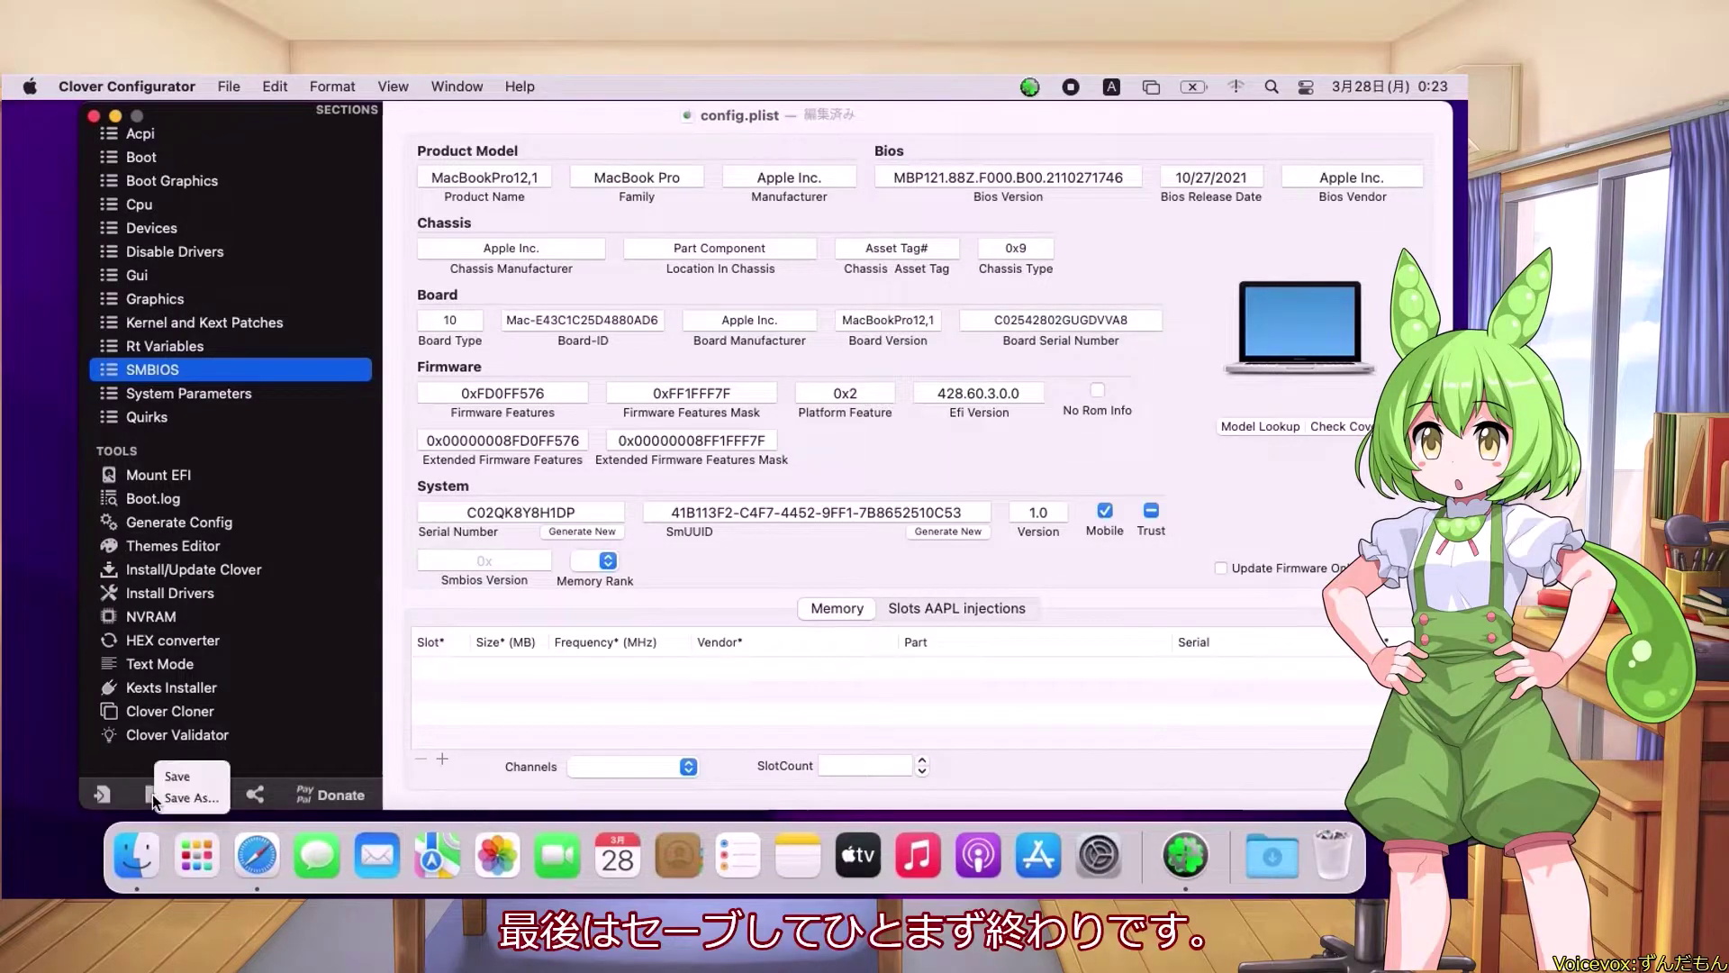
pyautogui.click(178, 776)
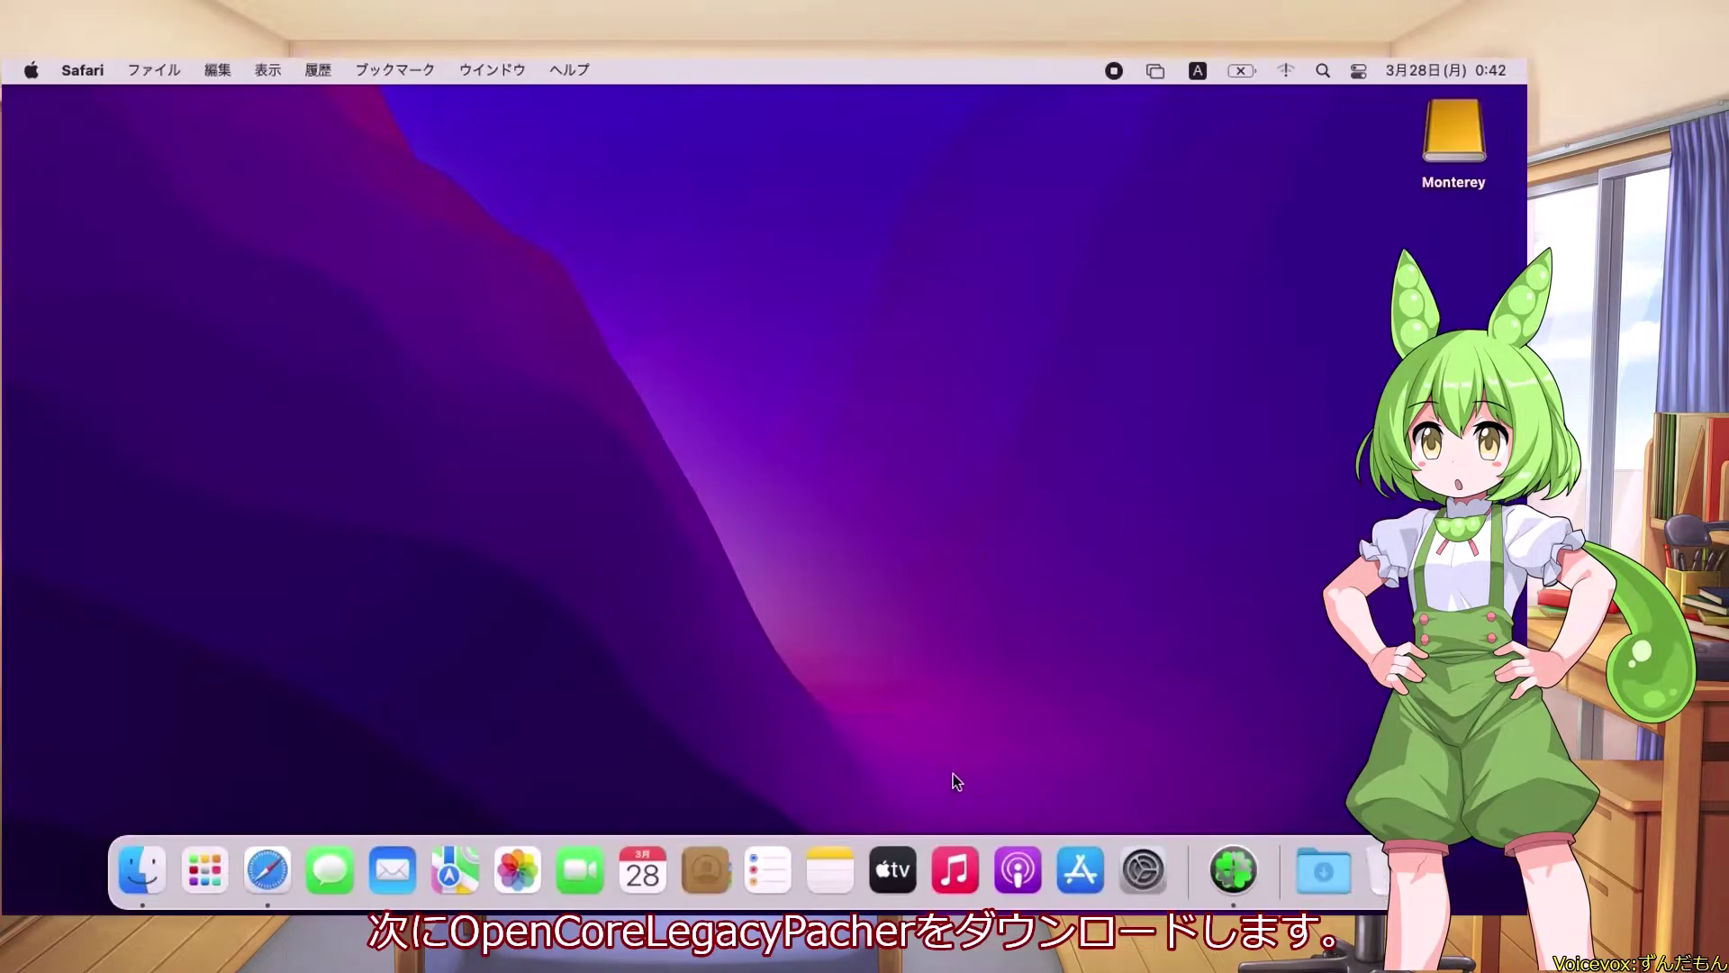
# Switch to Safari and search Google for "opencore legacy patcher"
pyautogui.click(277, 867)
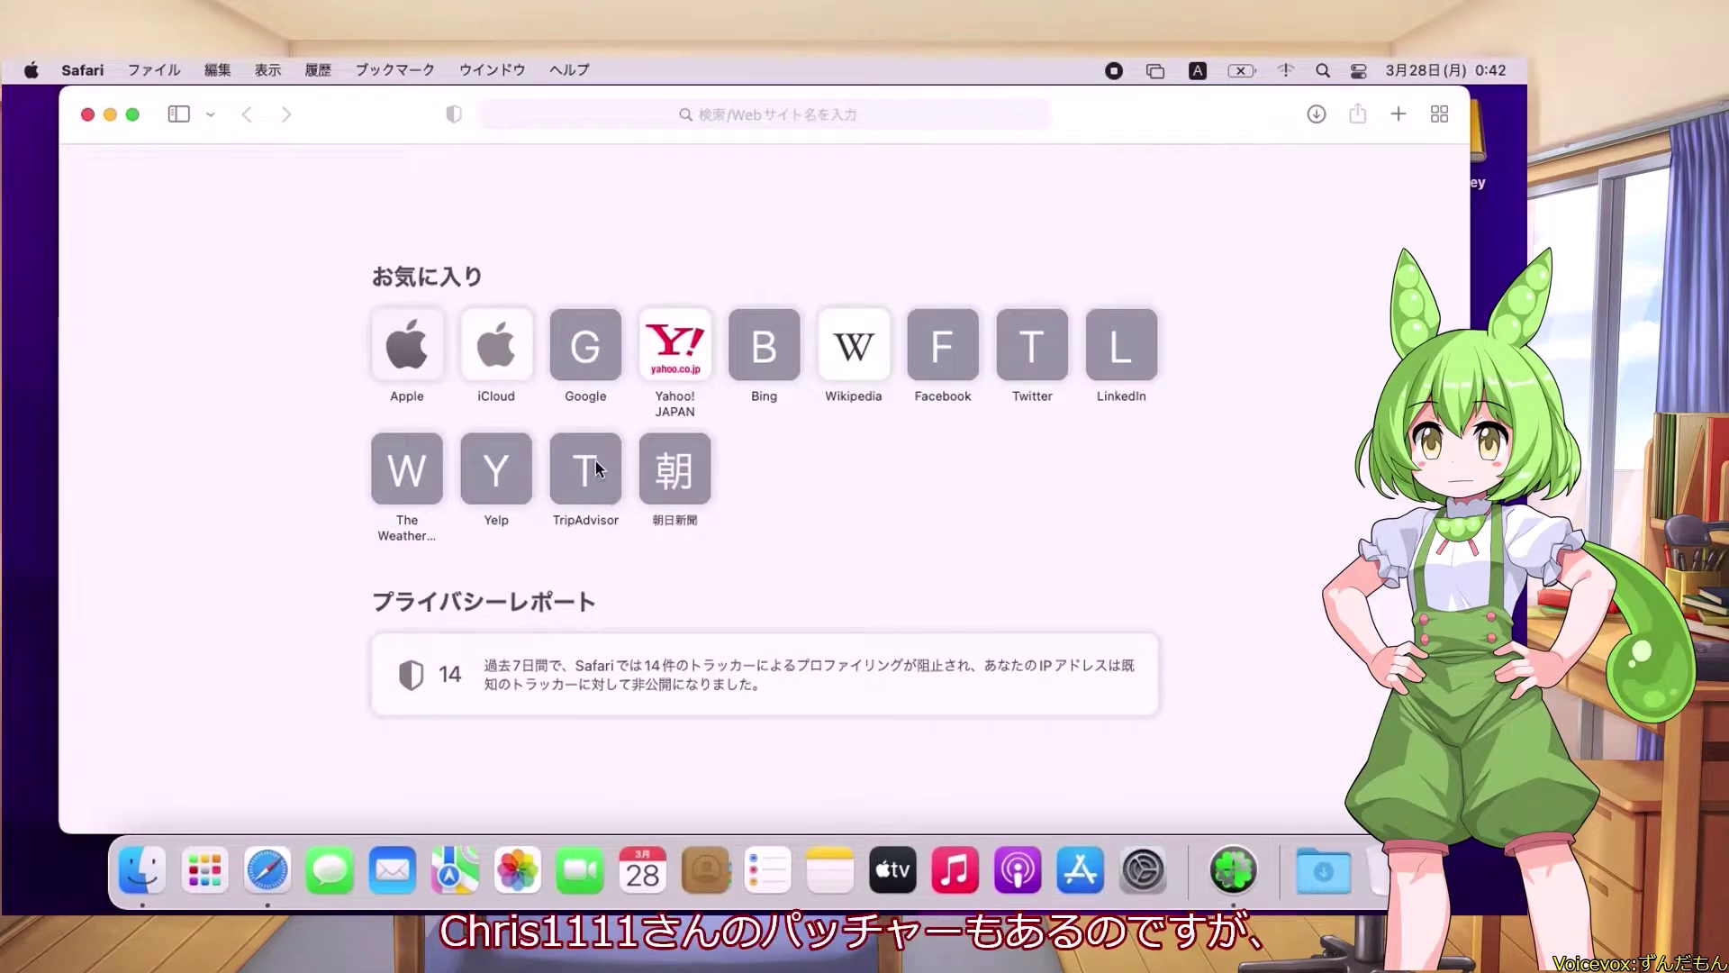
pyautogui.click(594, 338)
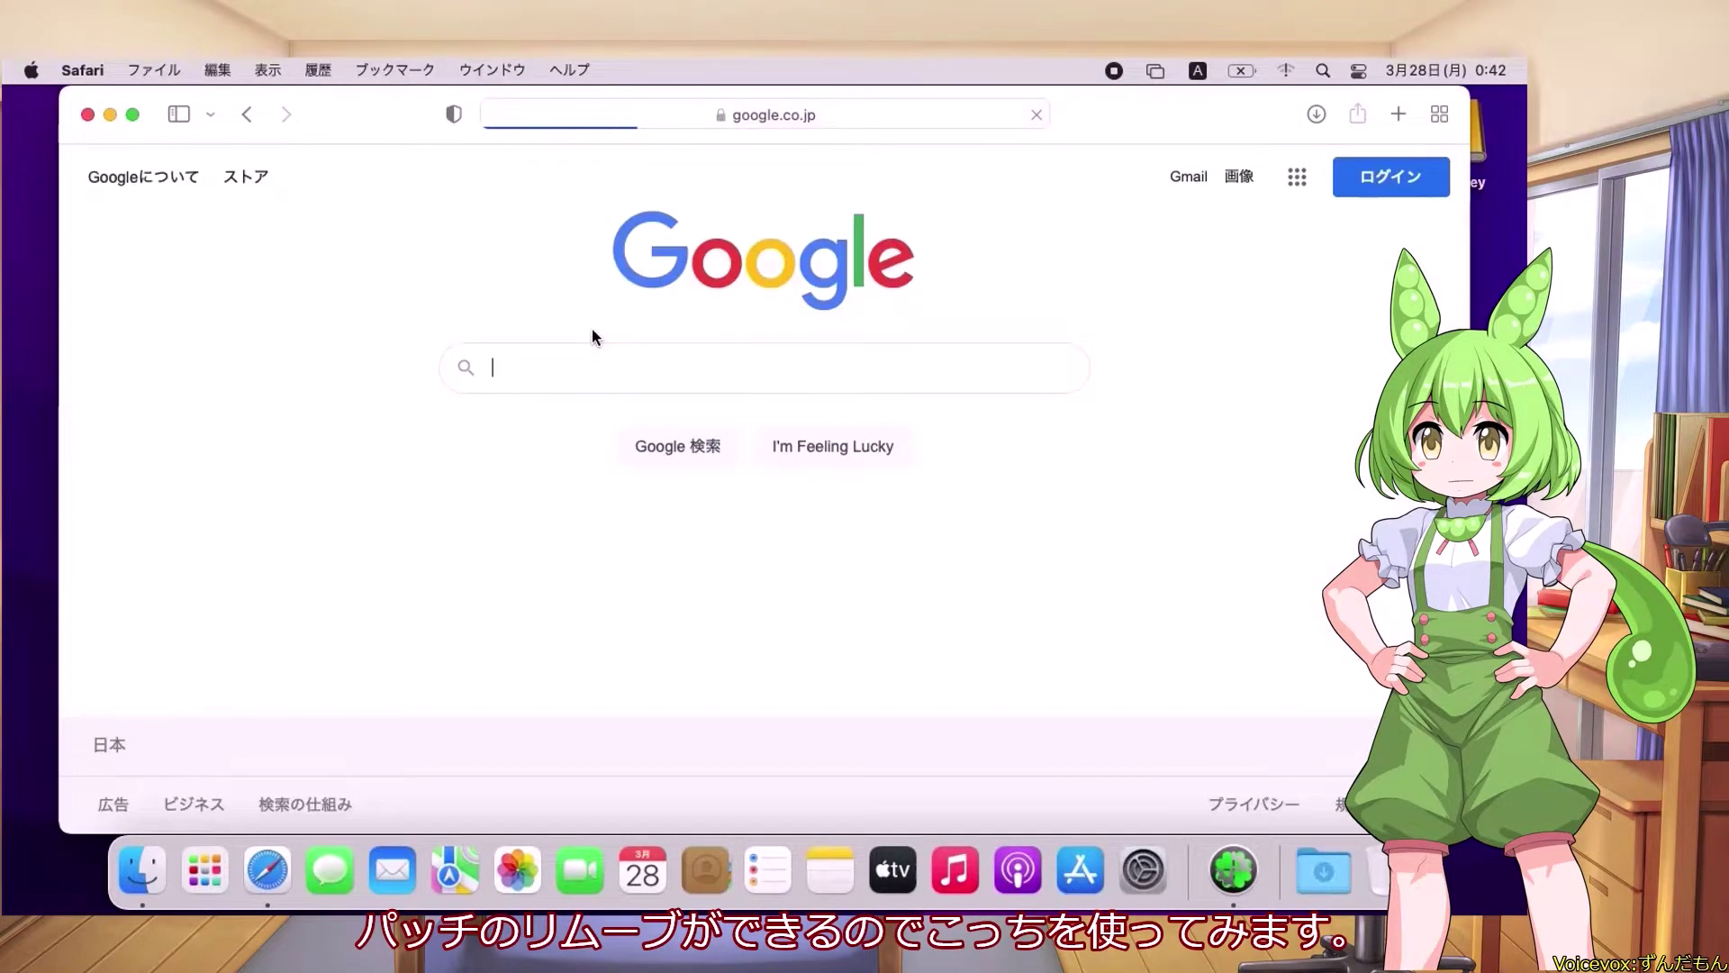
pyautogui.write('o')
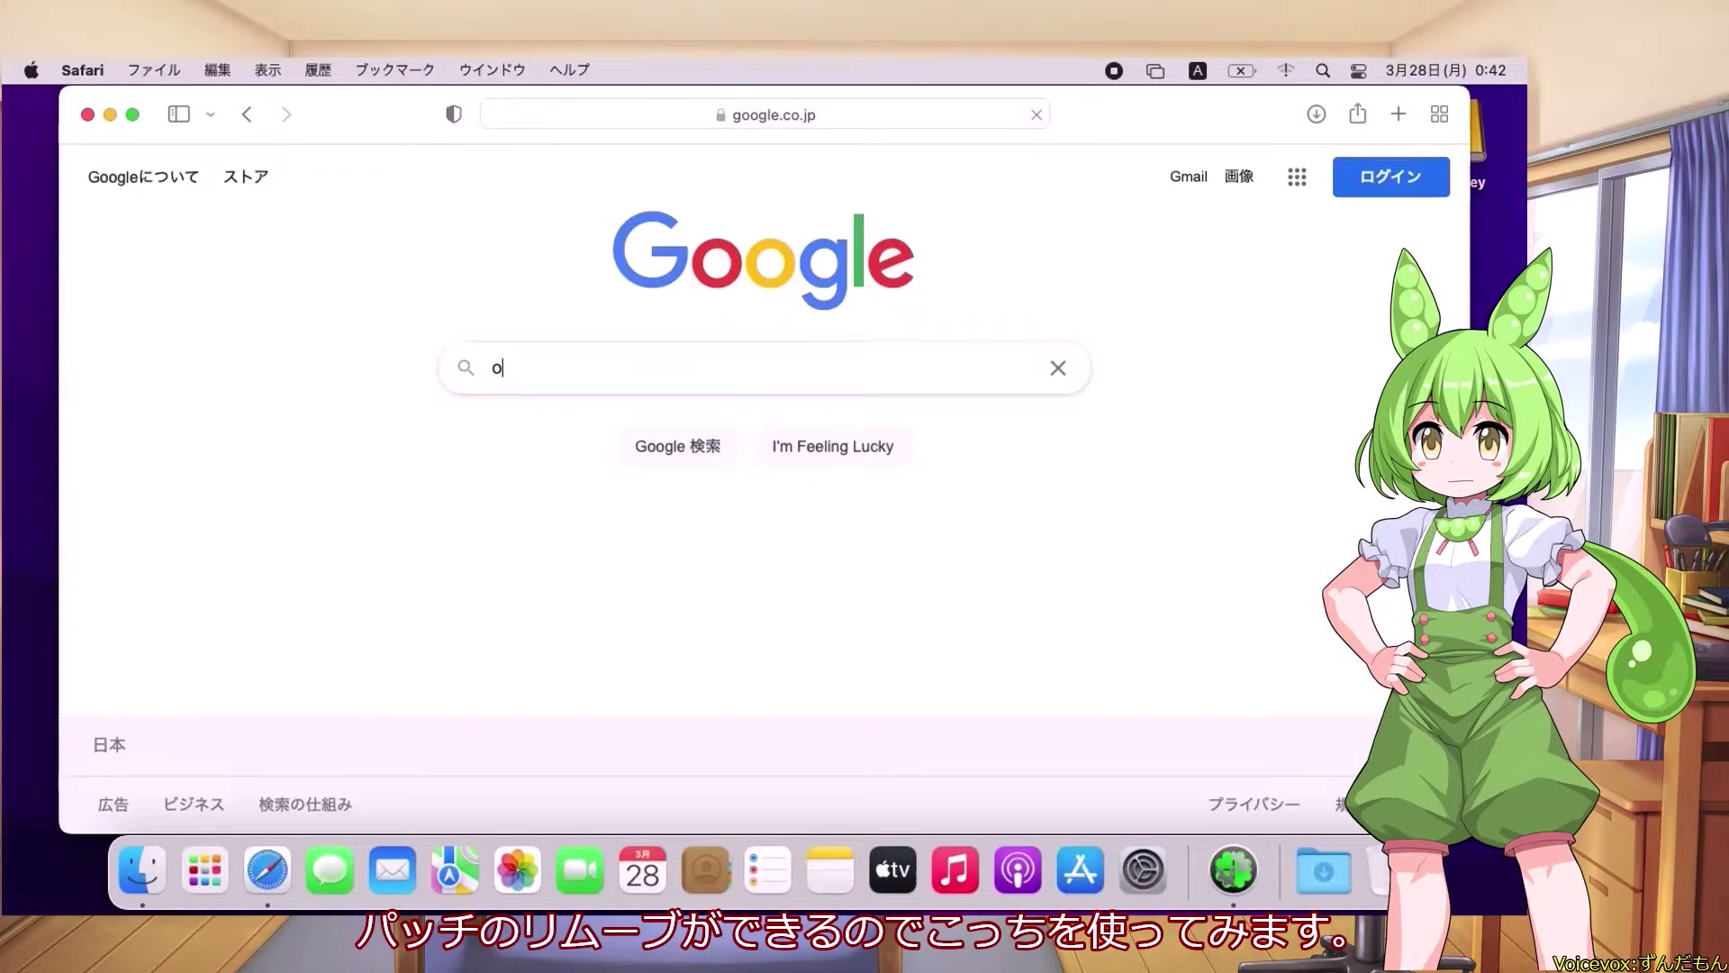
pyautogui.write('pencor')
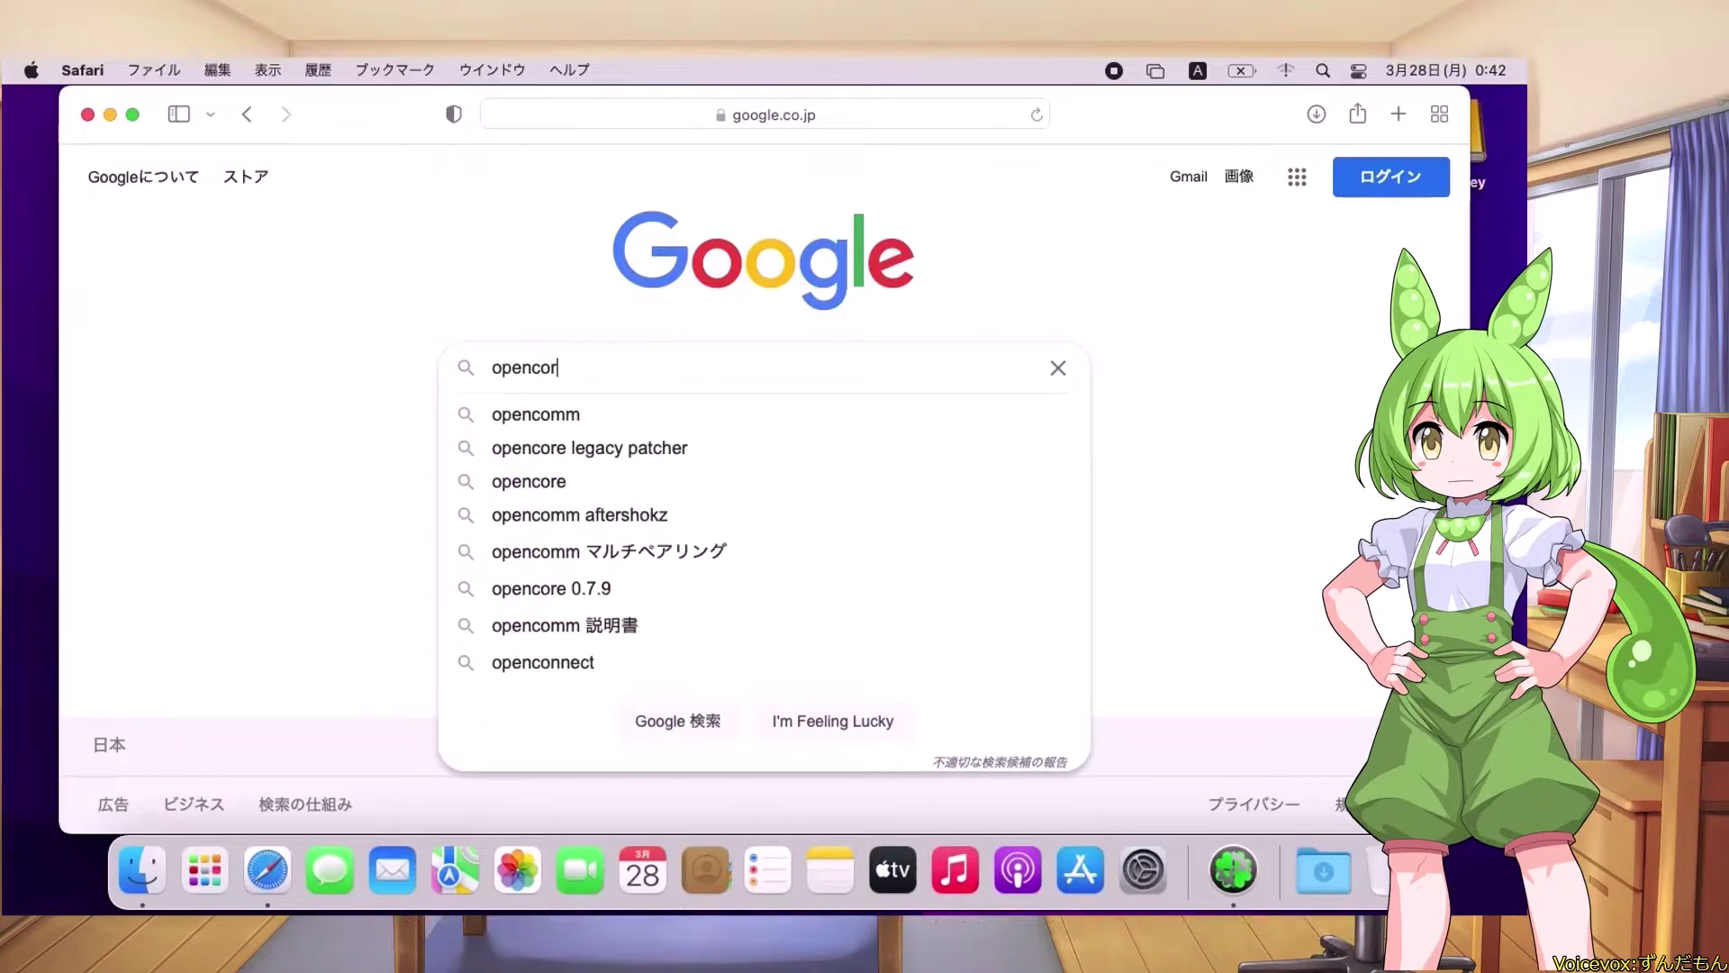
pyautogui.write('e')
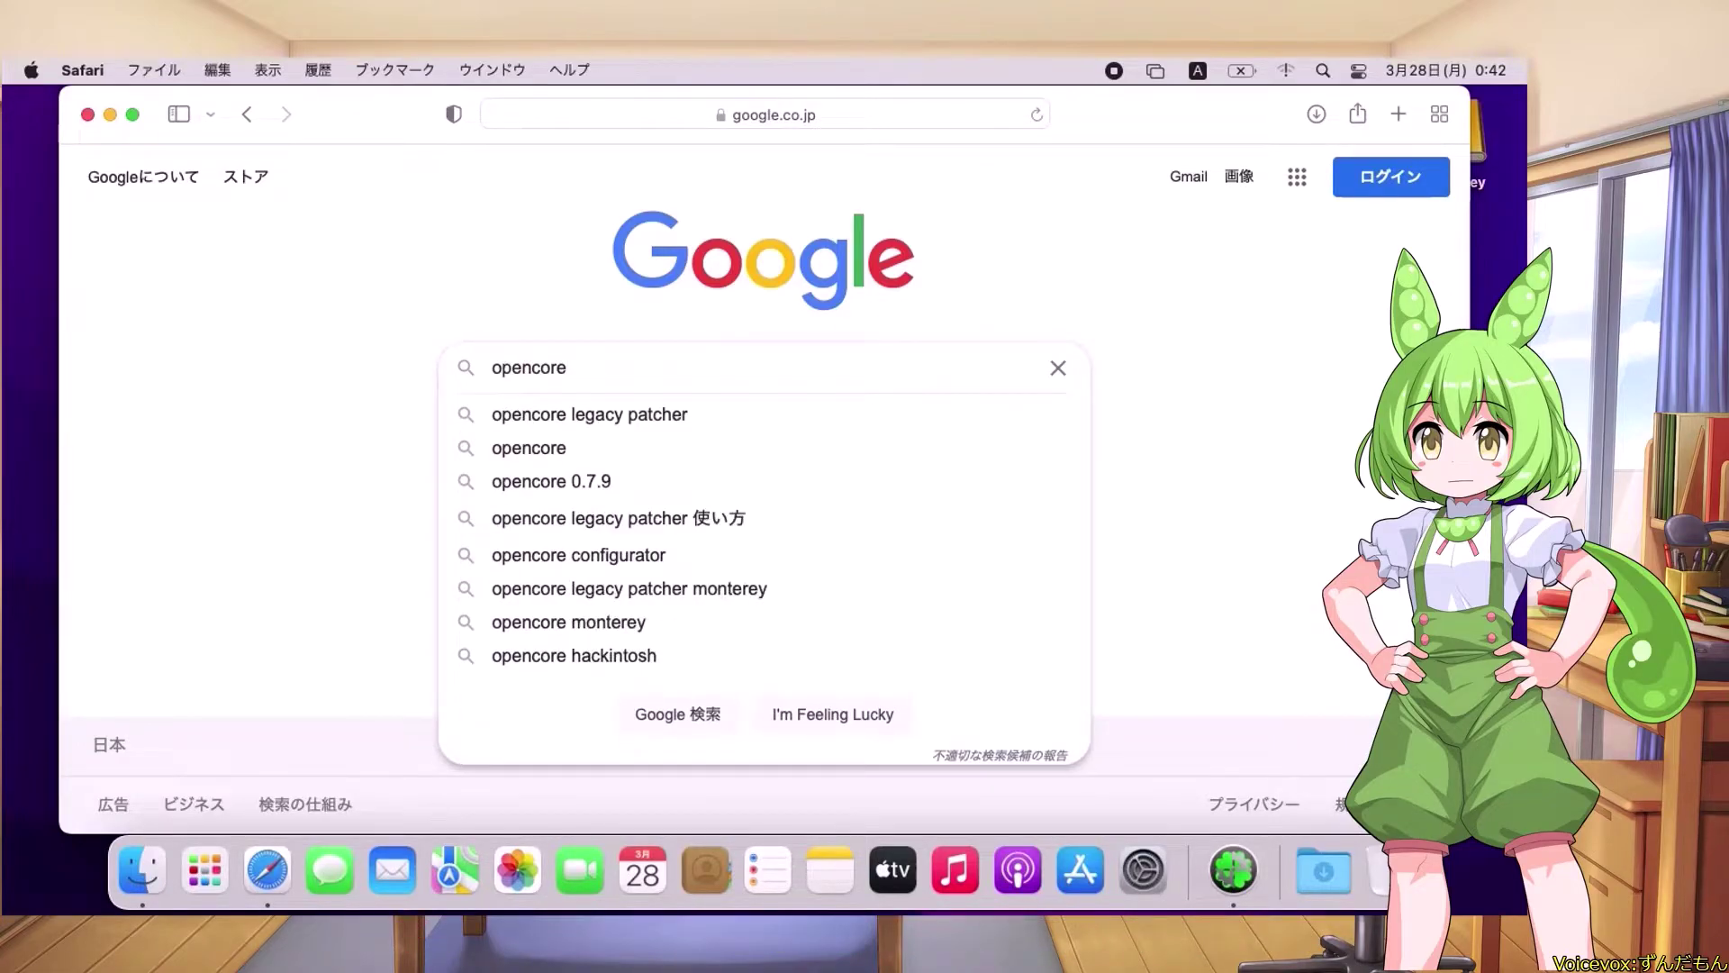
pyautogui.click(607, 415)
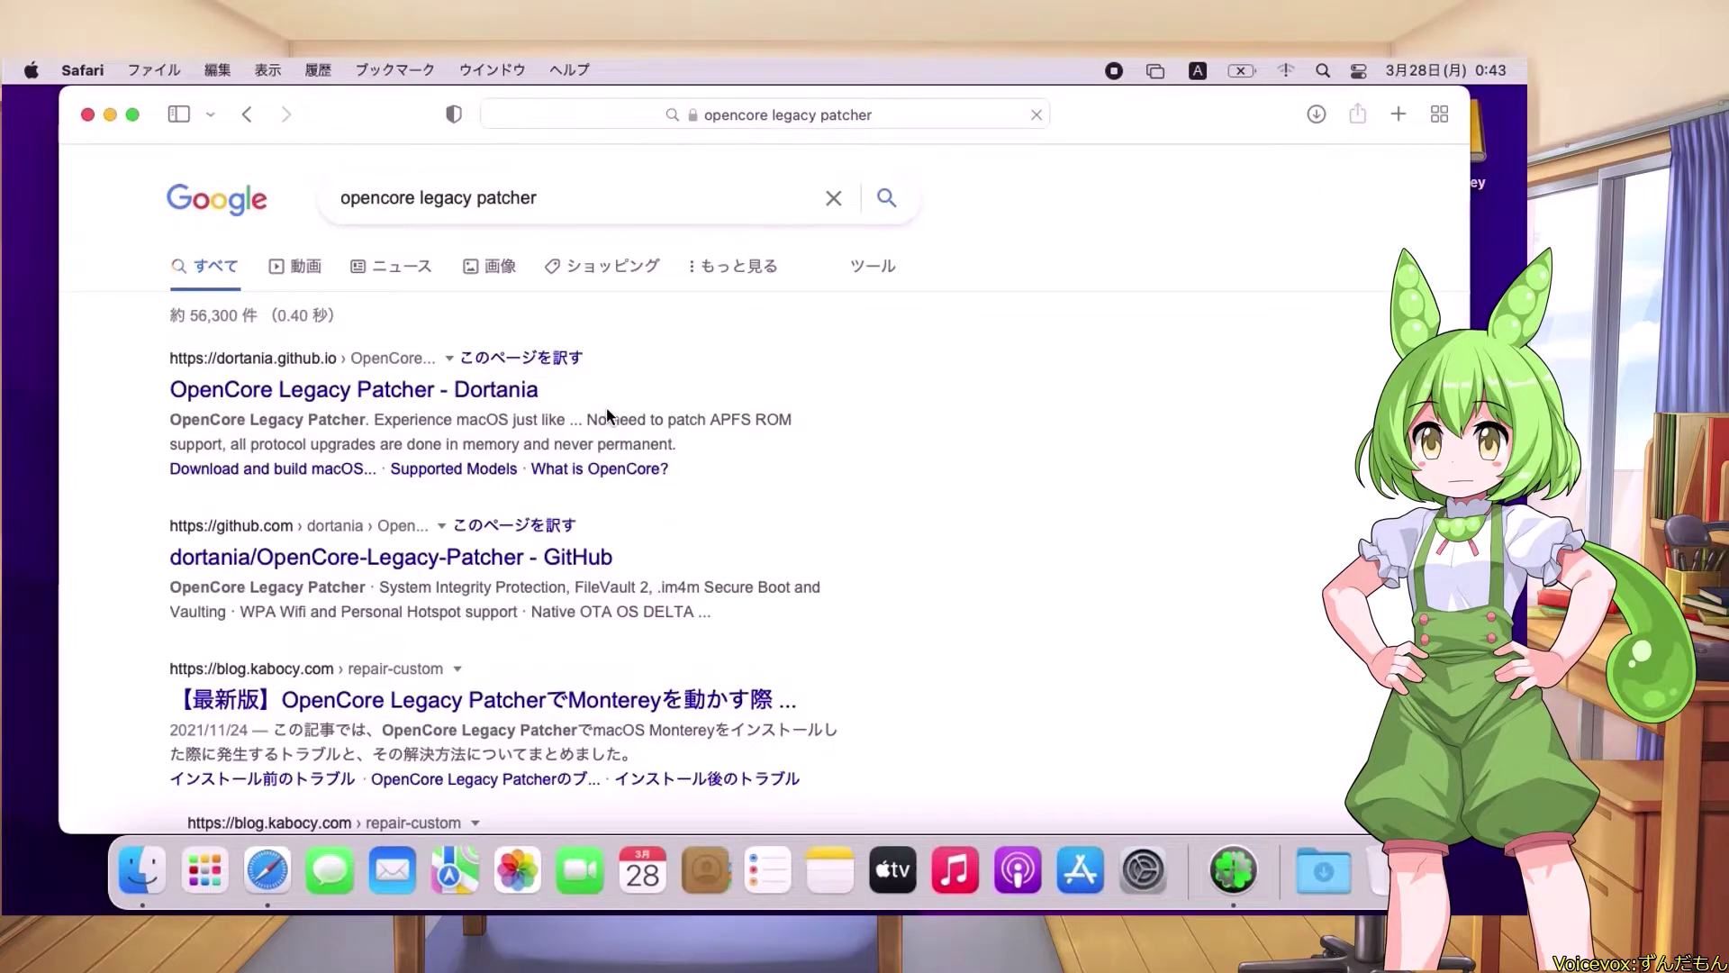
# Open the dortania/OpenCore-Legacy-Patcher repository on GitHub and go to its latest release, 0.4.3
pyautogui.click(482, 558)
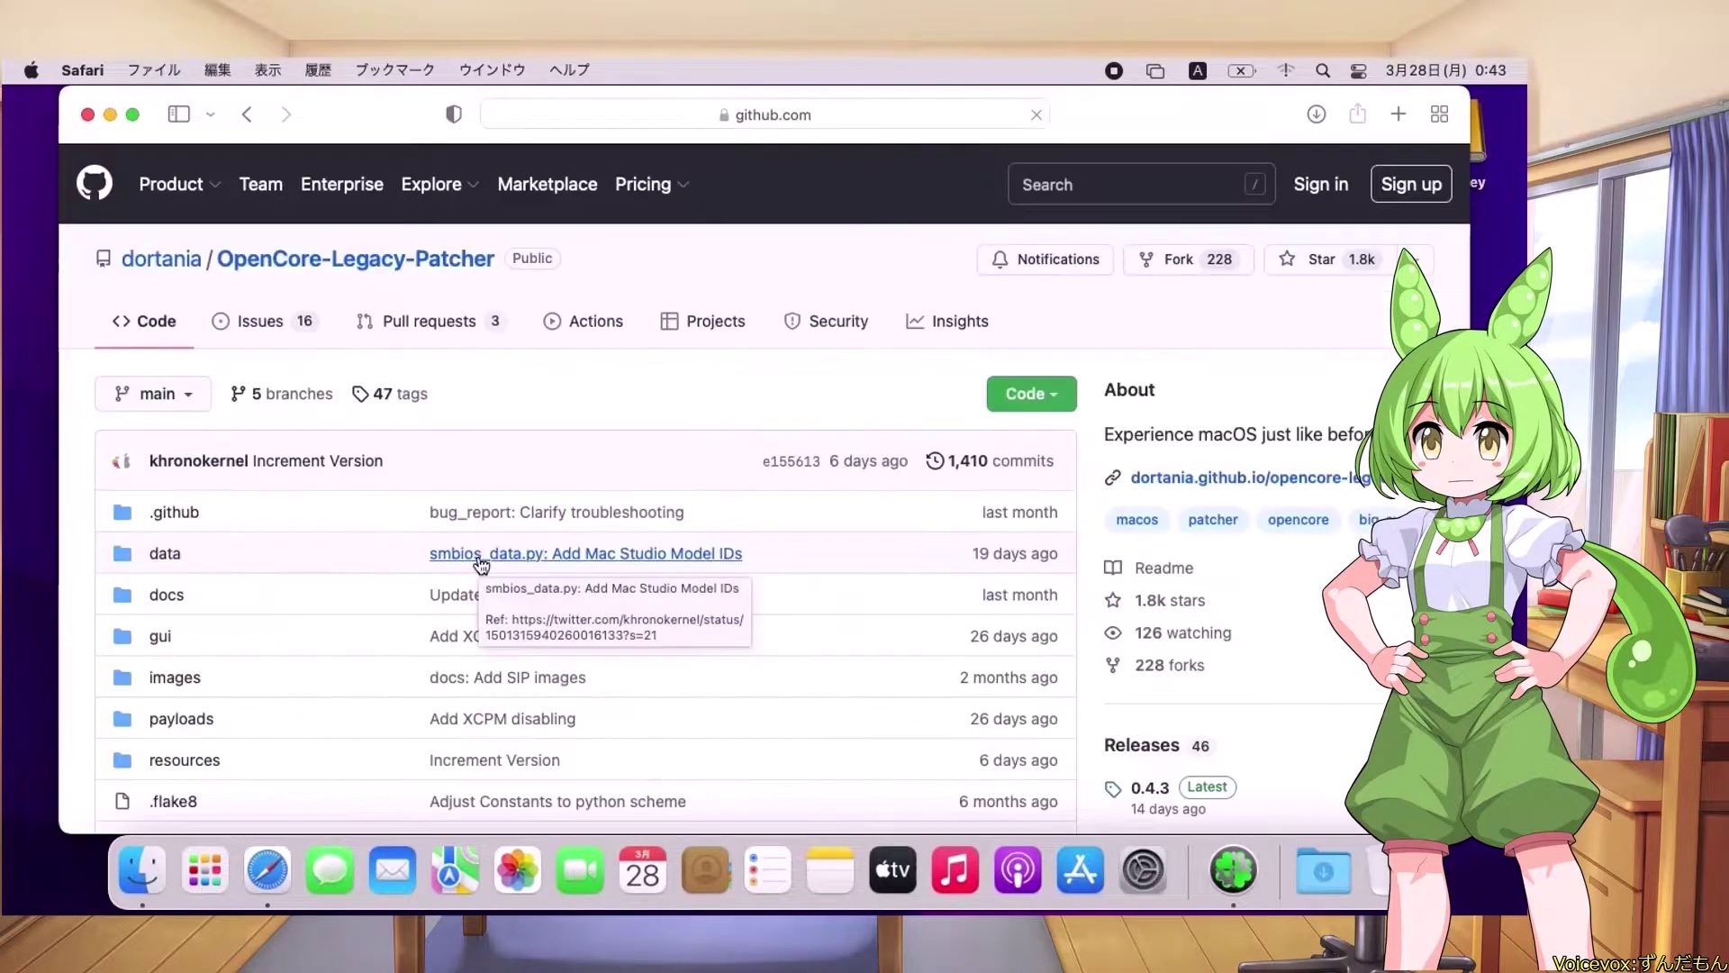
pyautogui.scroll(-3, 1021, 673)
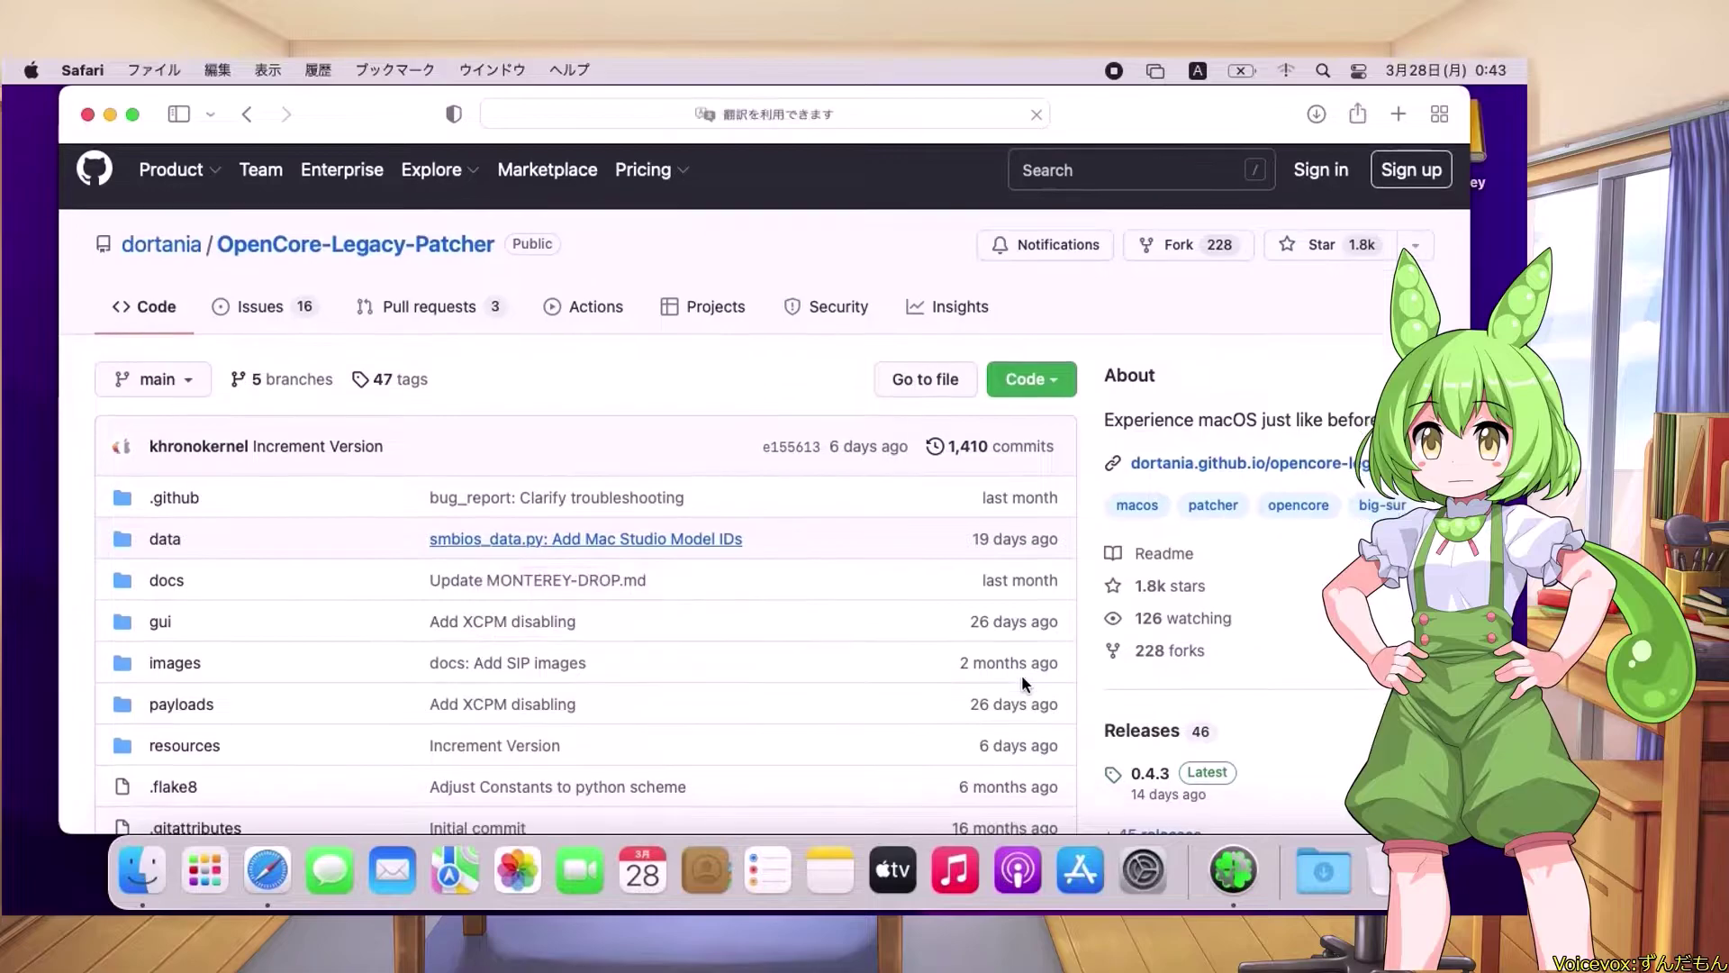
pyautogui.click(1151, 690)
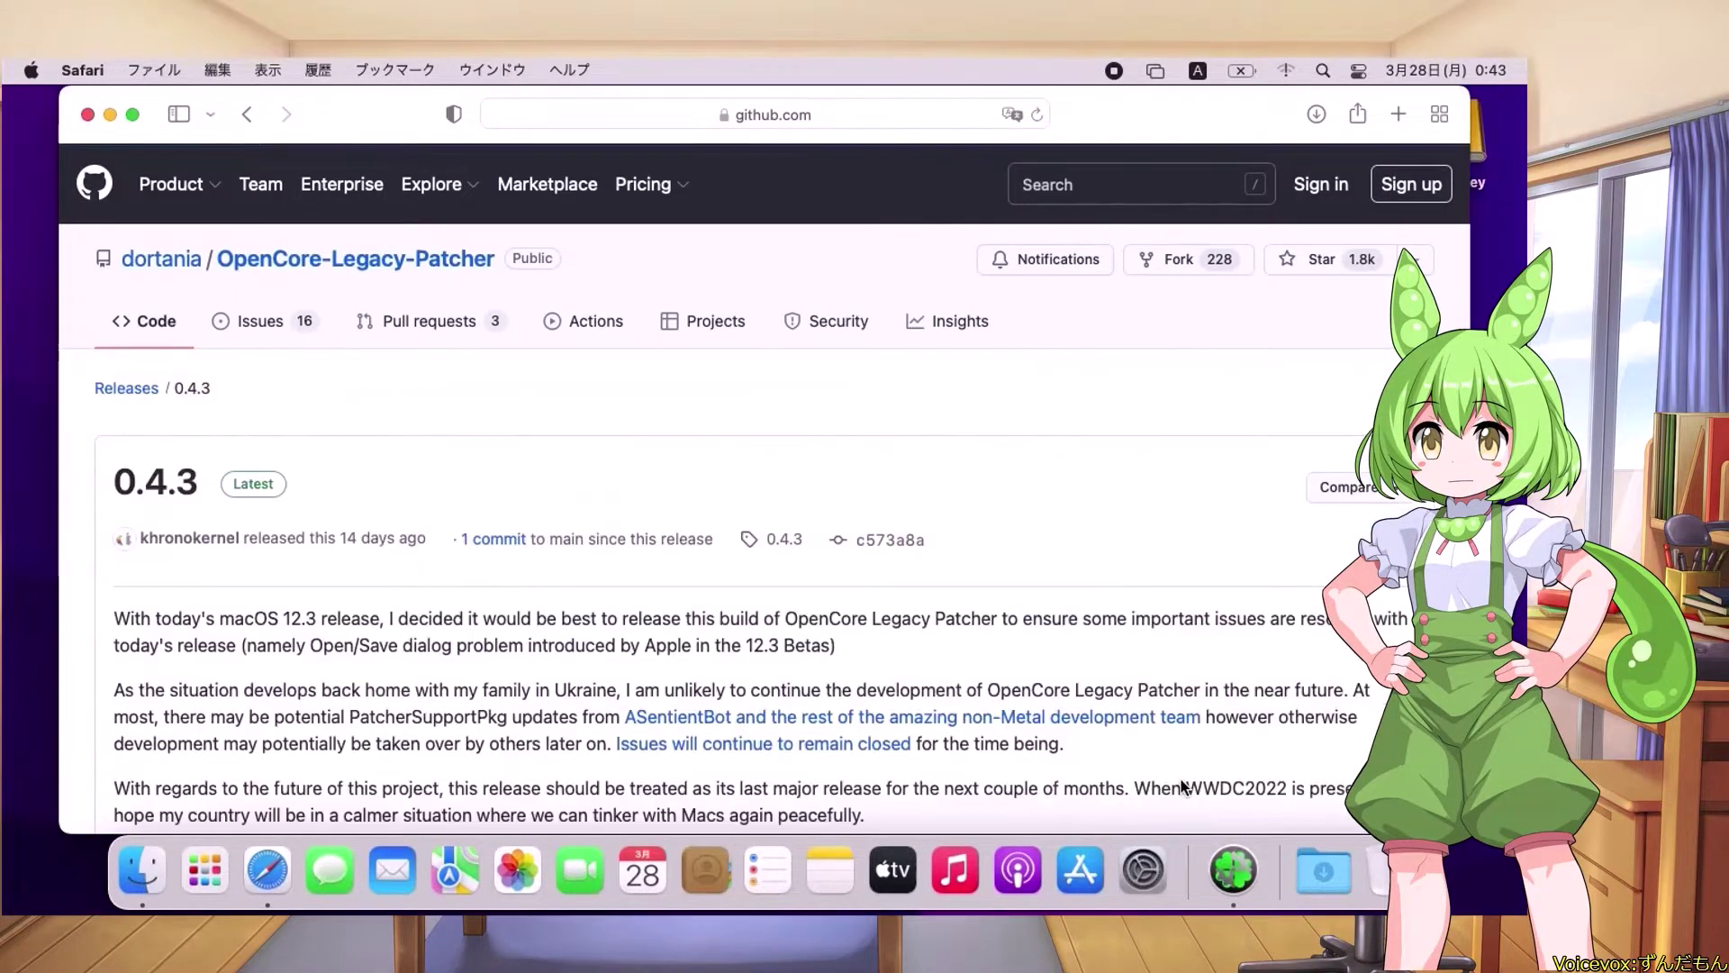
# Download OpenCore-Patcher-GUI.app.zip from the 0.4.3 release assets, allowing downloads from github.com
pyautogui.scroll(-1, 690, 592)
pyautogui.scroll(-2, 691, 597)
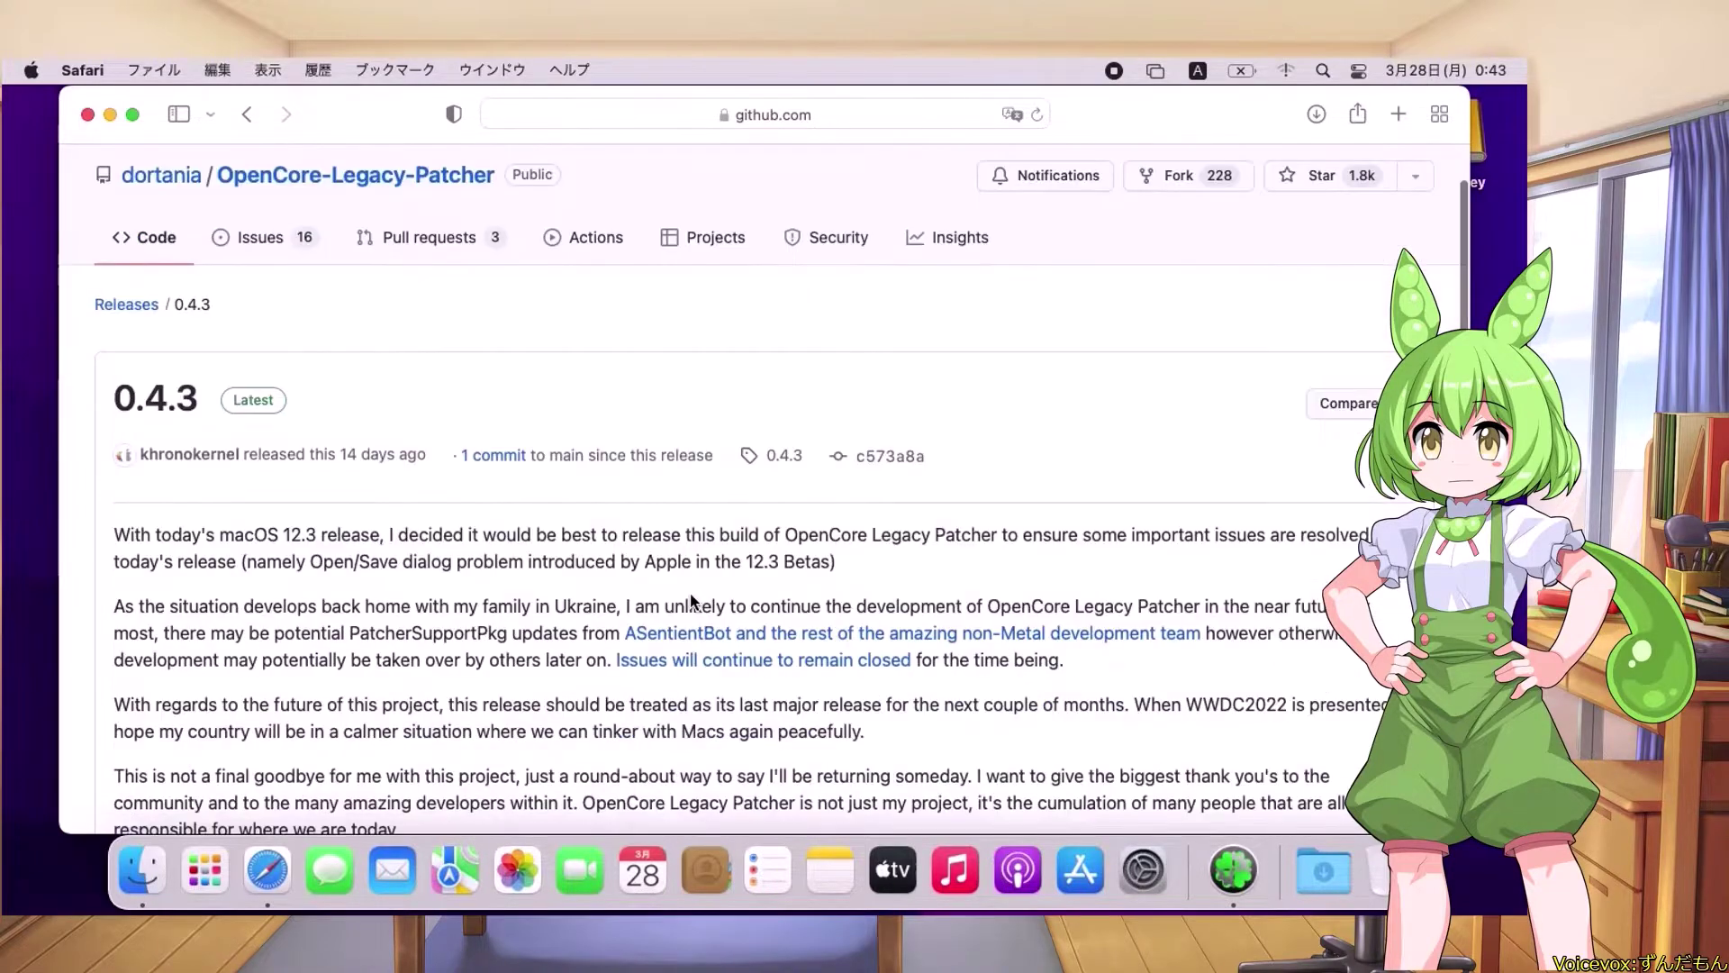
pyautogui.scroll(-3, 691, 593)
pyautogui.scroll(-5, 691, 589)
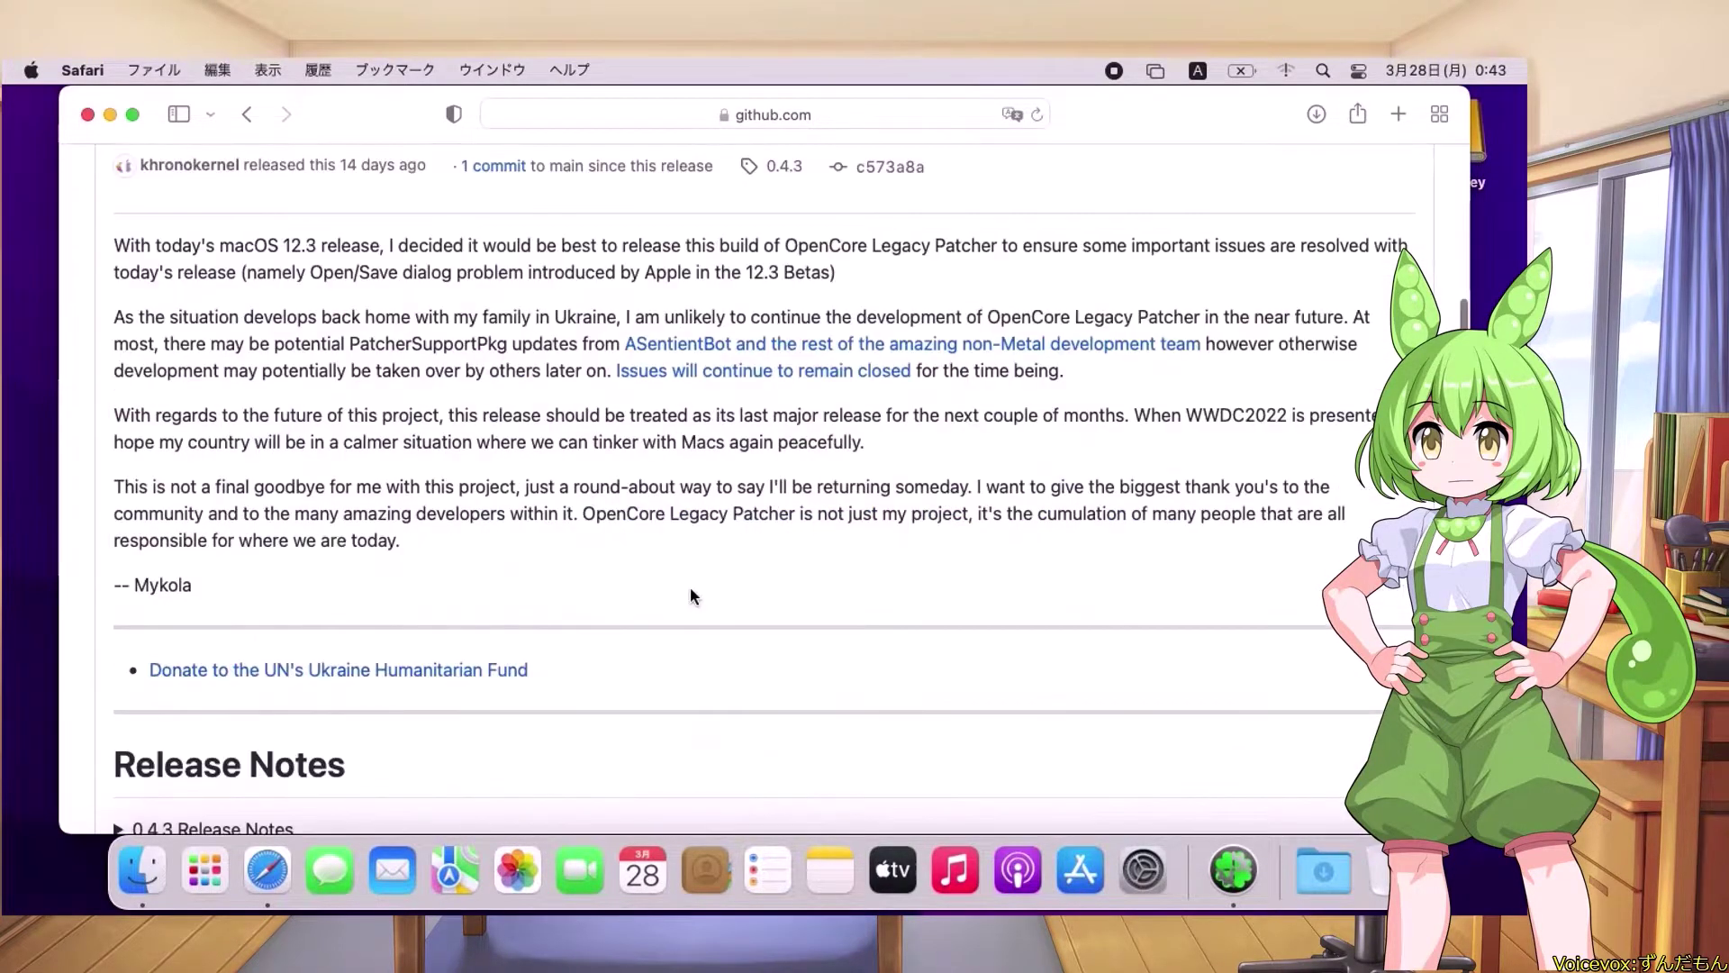
pyautogui.scroll(-8, 690, 595)
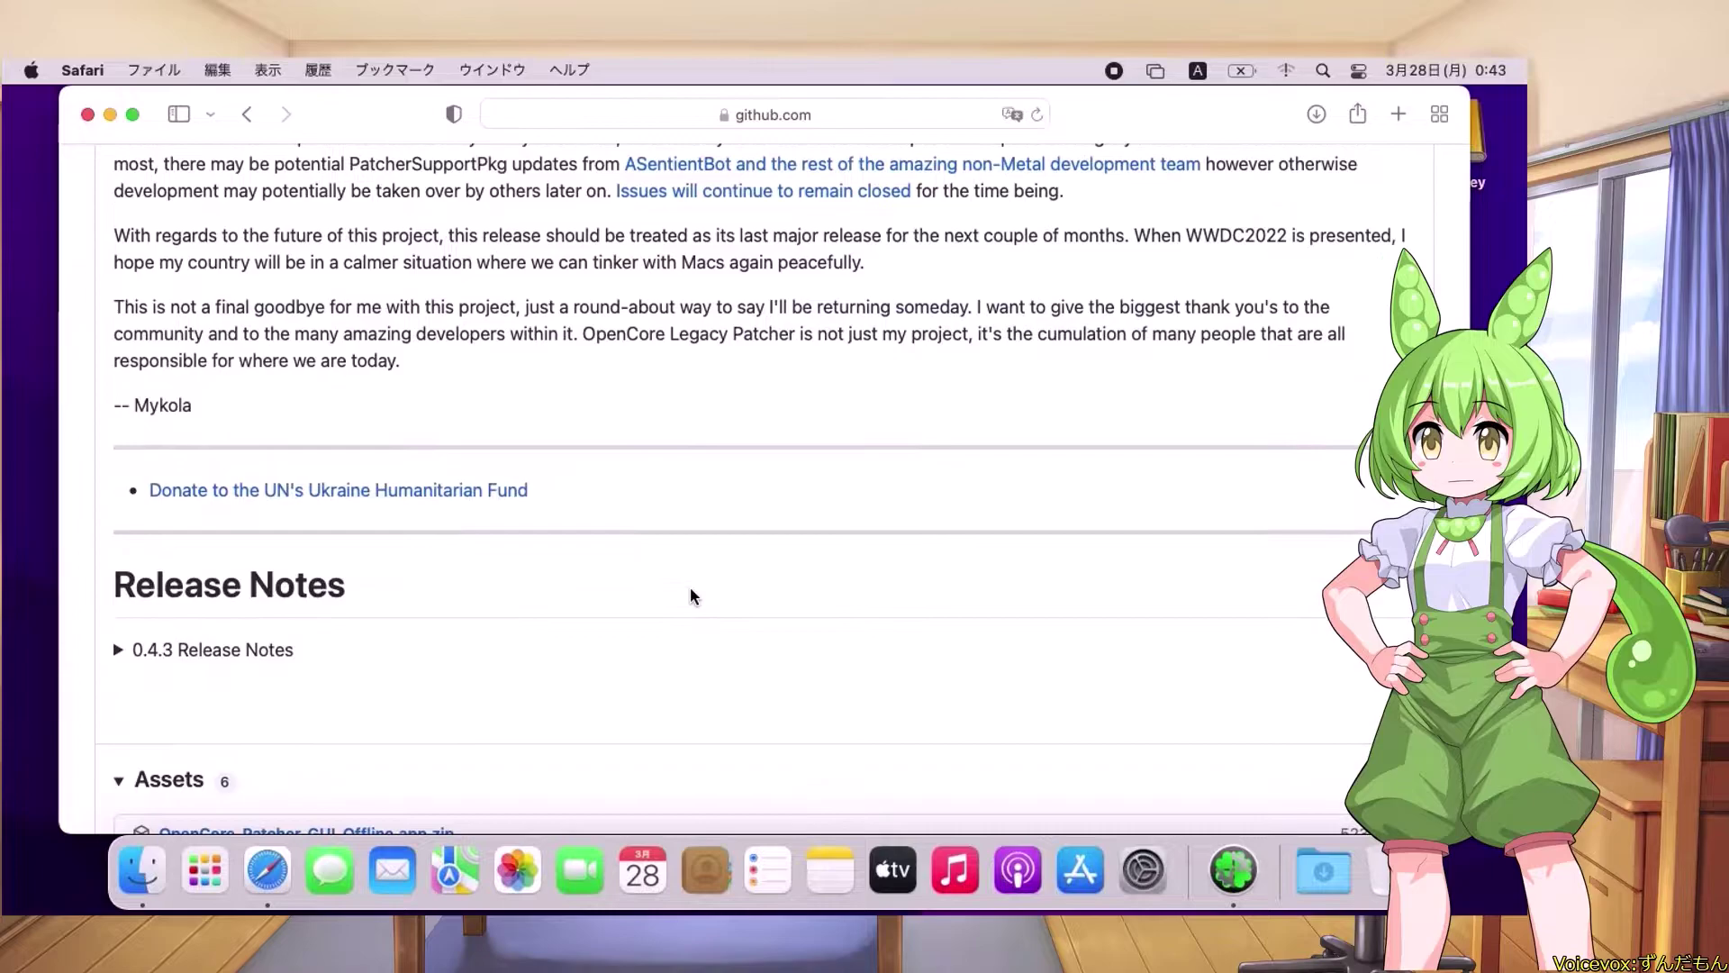
pyautogui.scroll(-4, 691, 596)
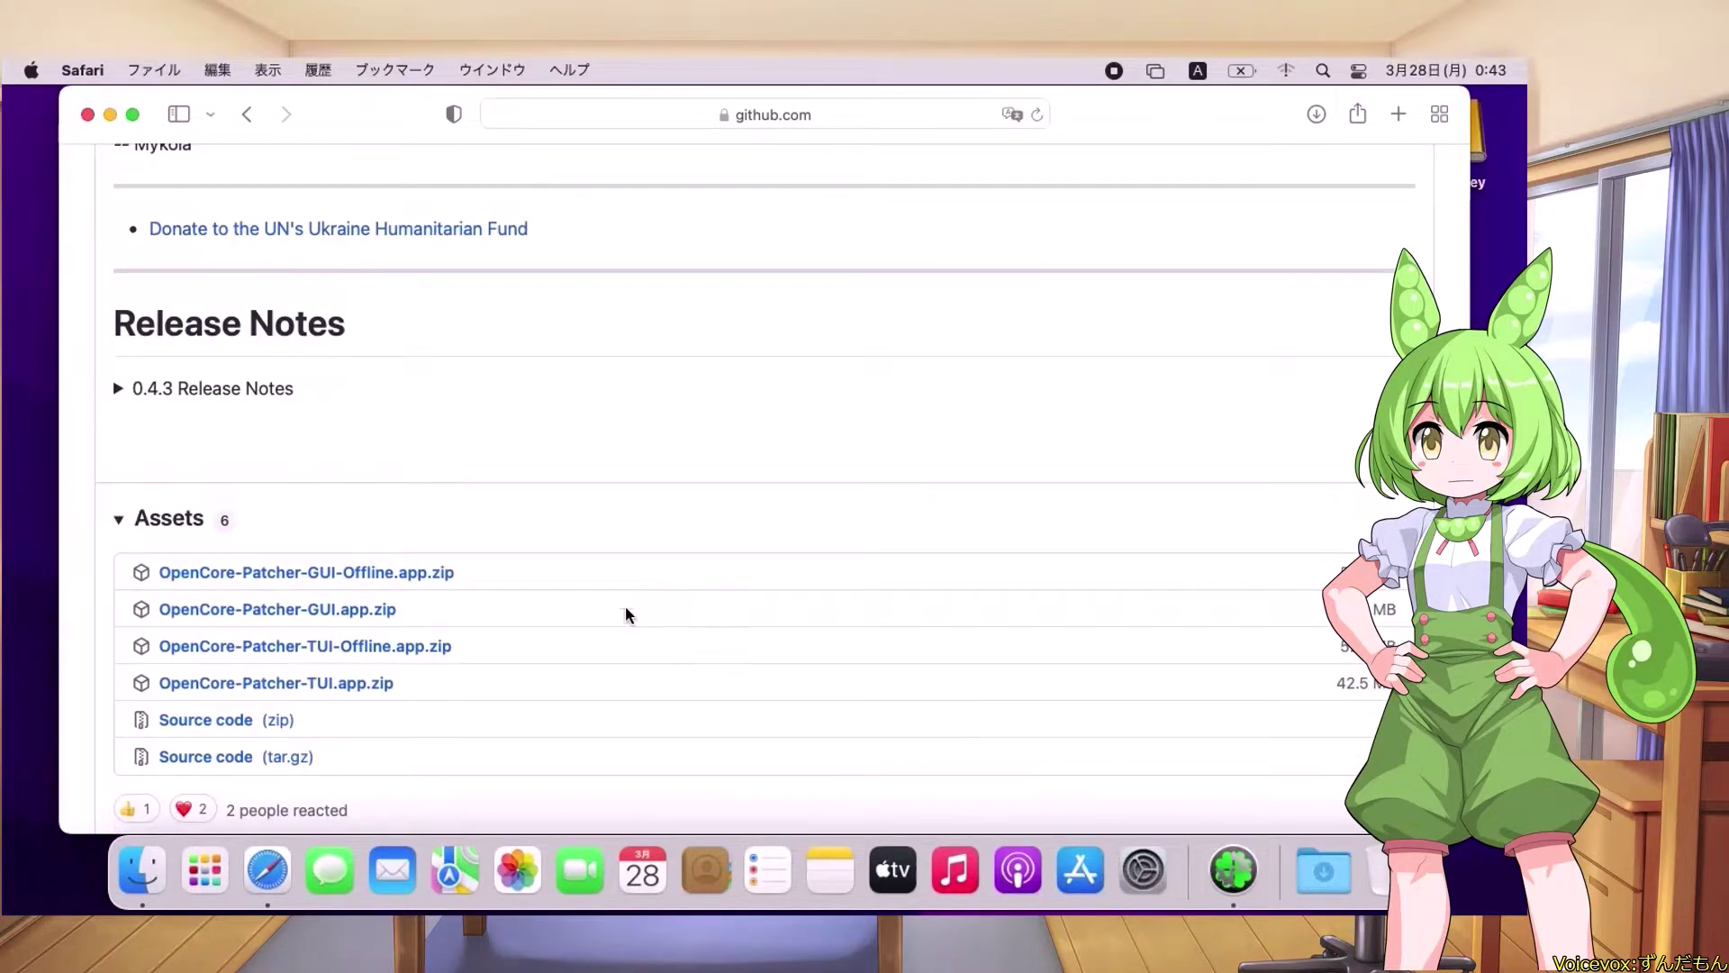
pyautogui.click(371, 611)
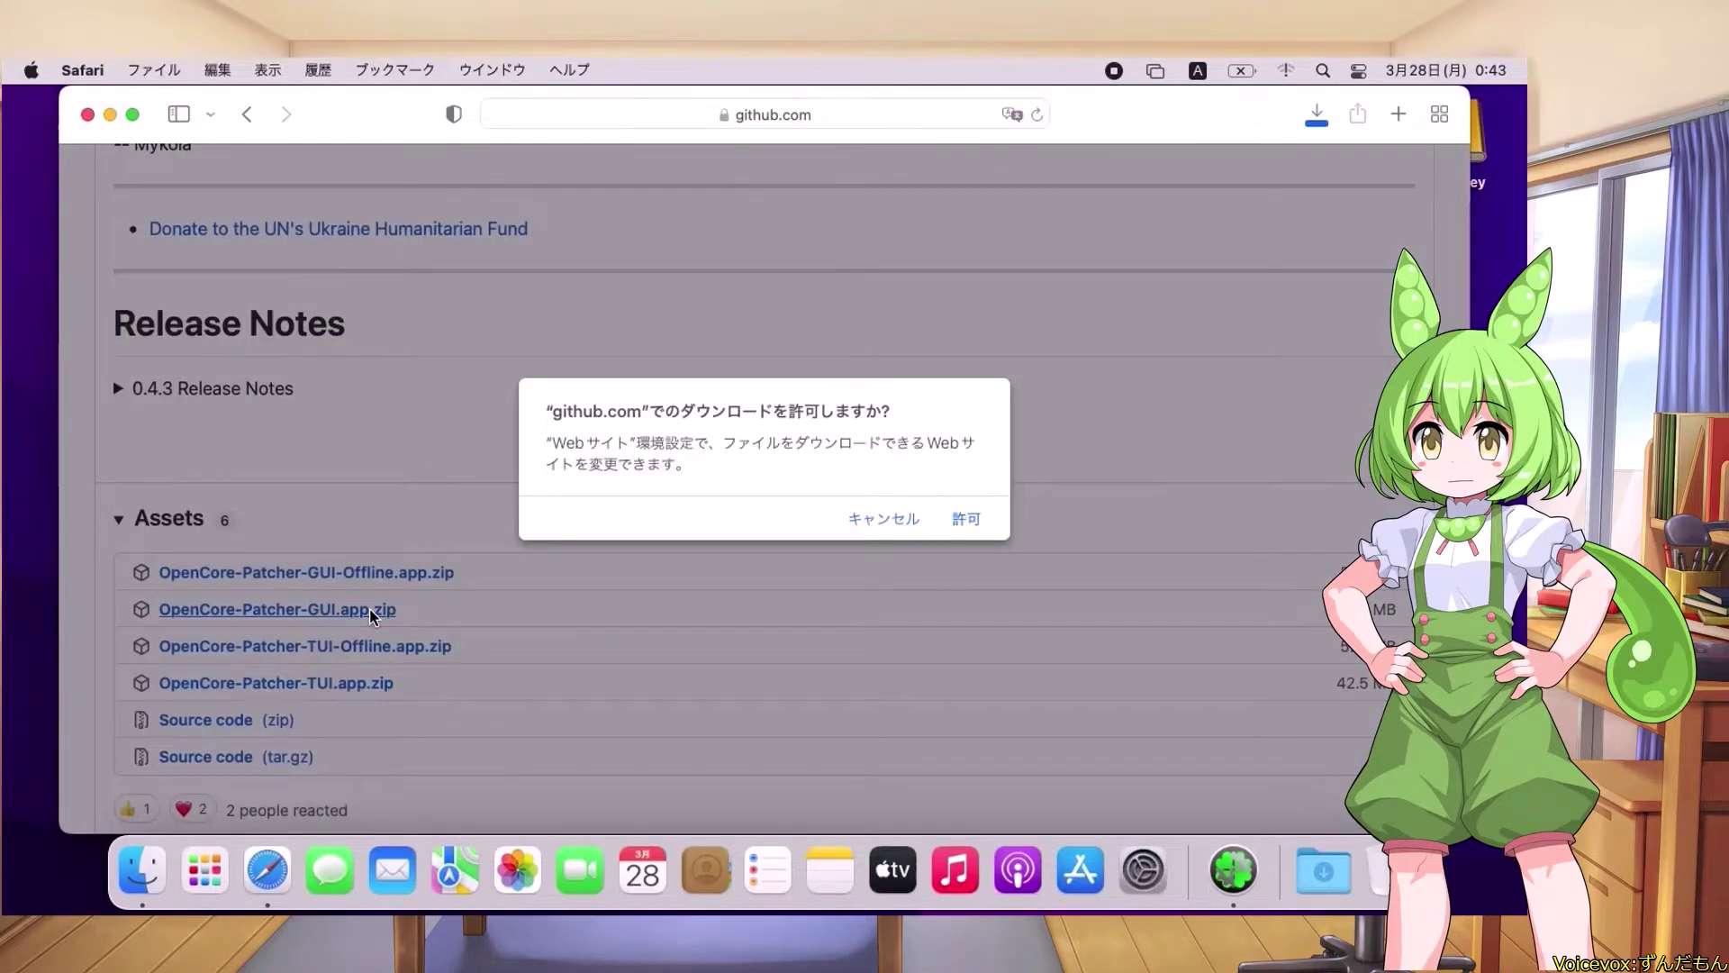
pyautogui.click(978, 517)
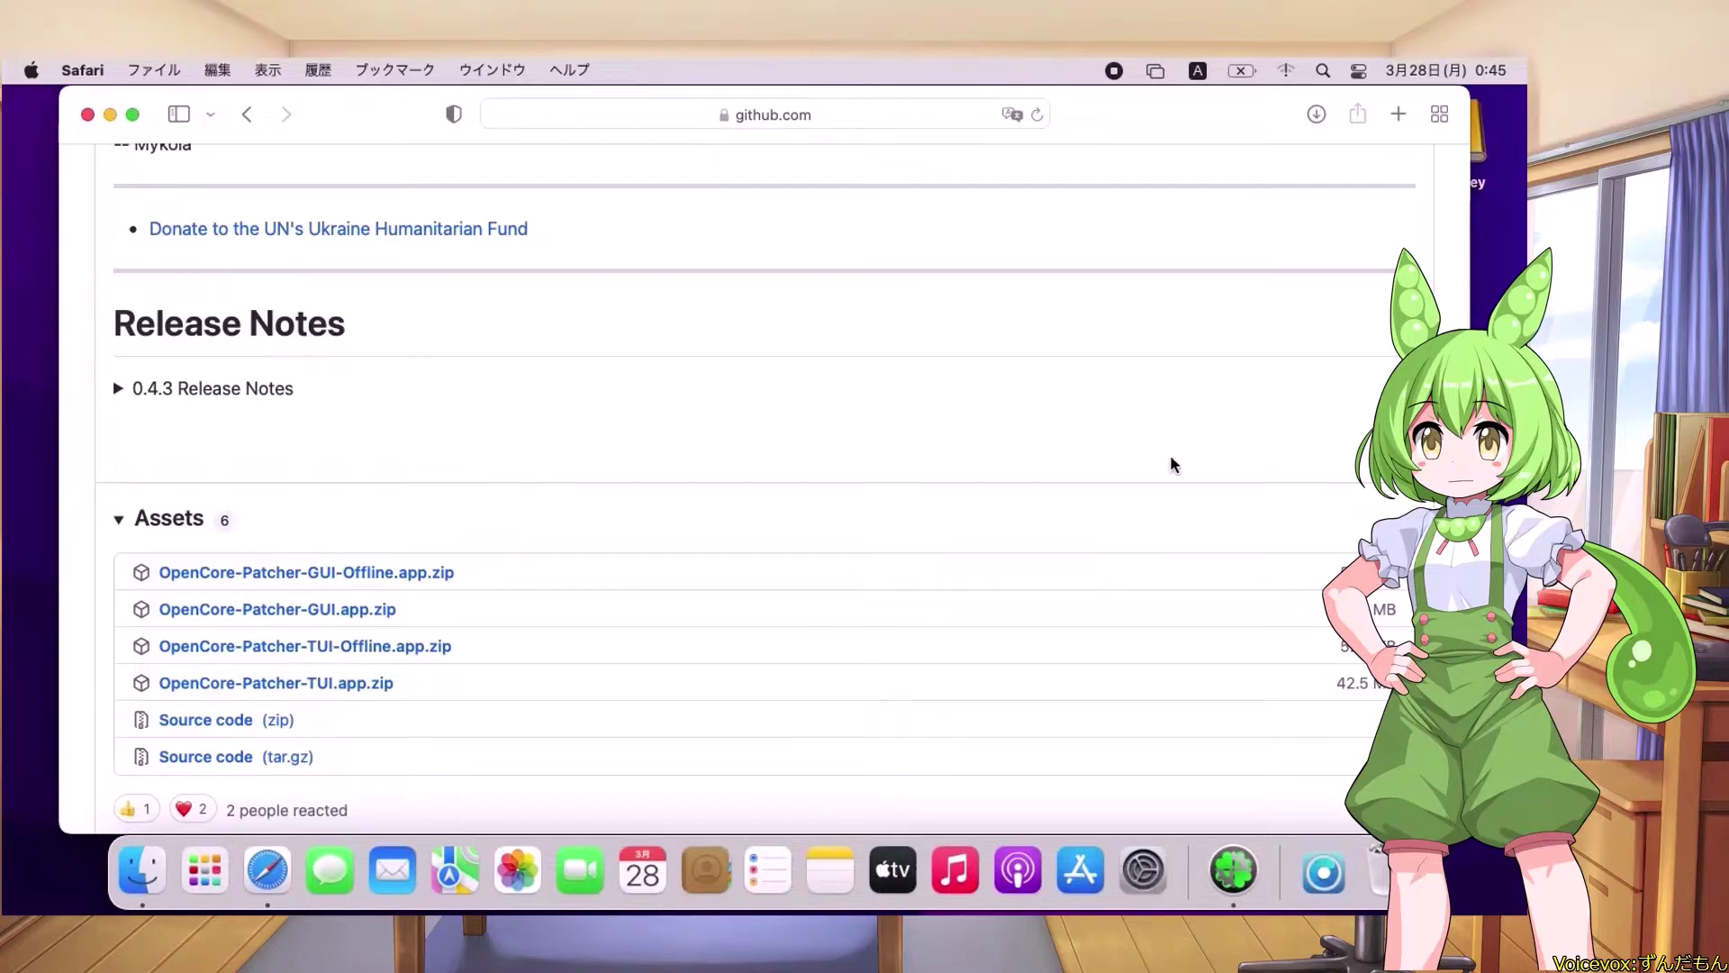
# Close the Safari window and move OpenCore-Patcher from the Downloads folder to the Applications folder in Finder
pyautogui.click(88, 114)
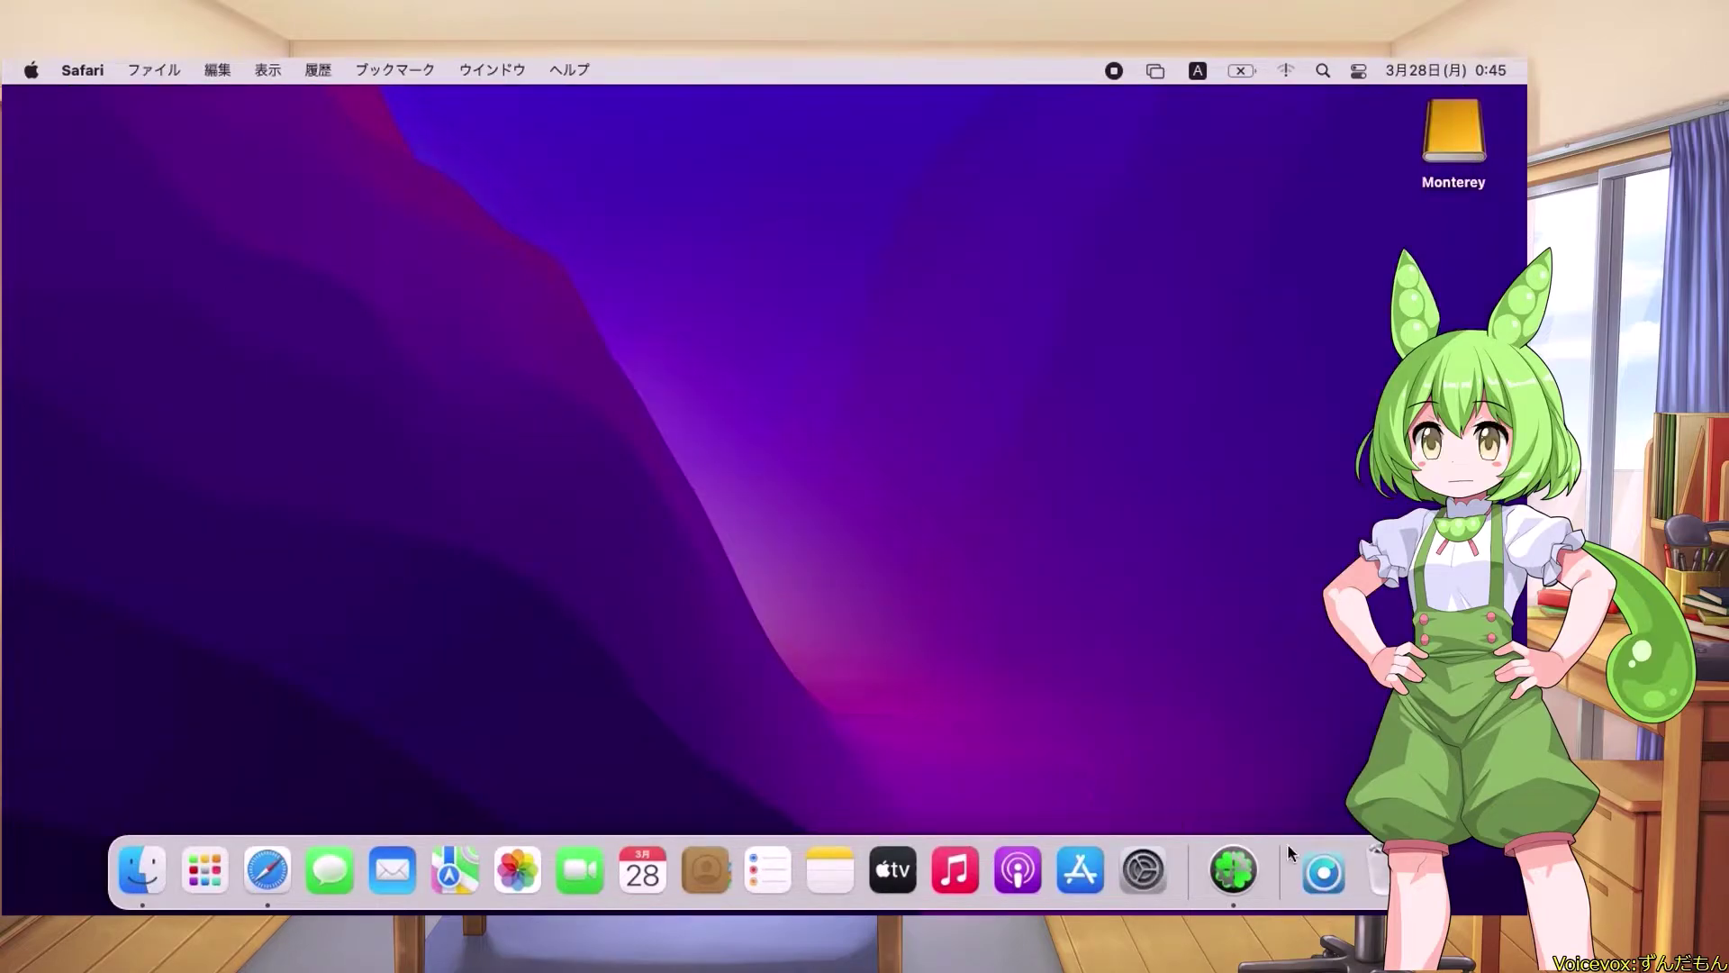
pyautogui.click(1311, 860)
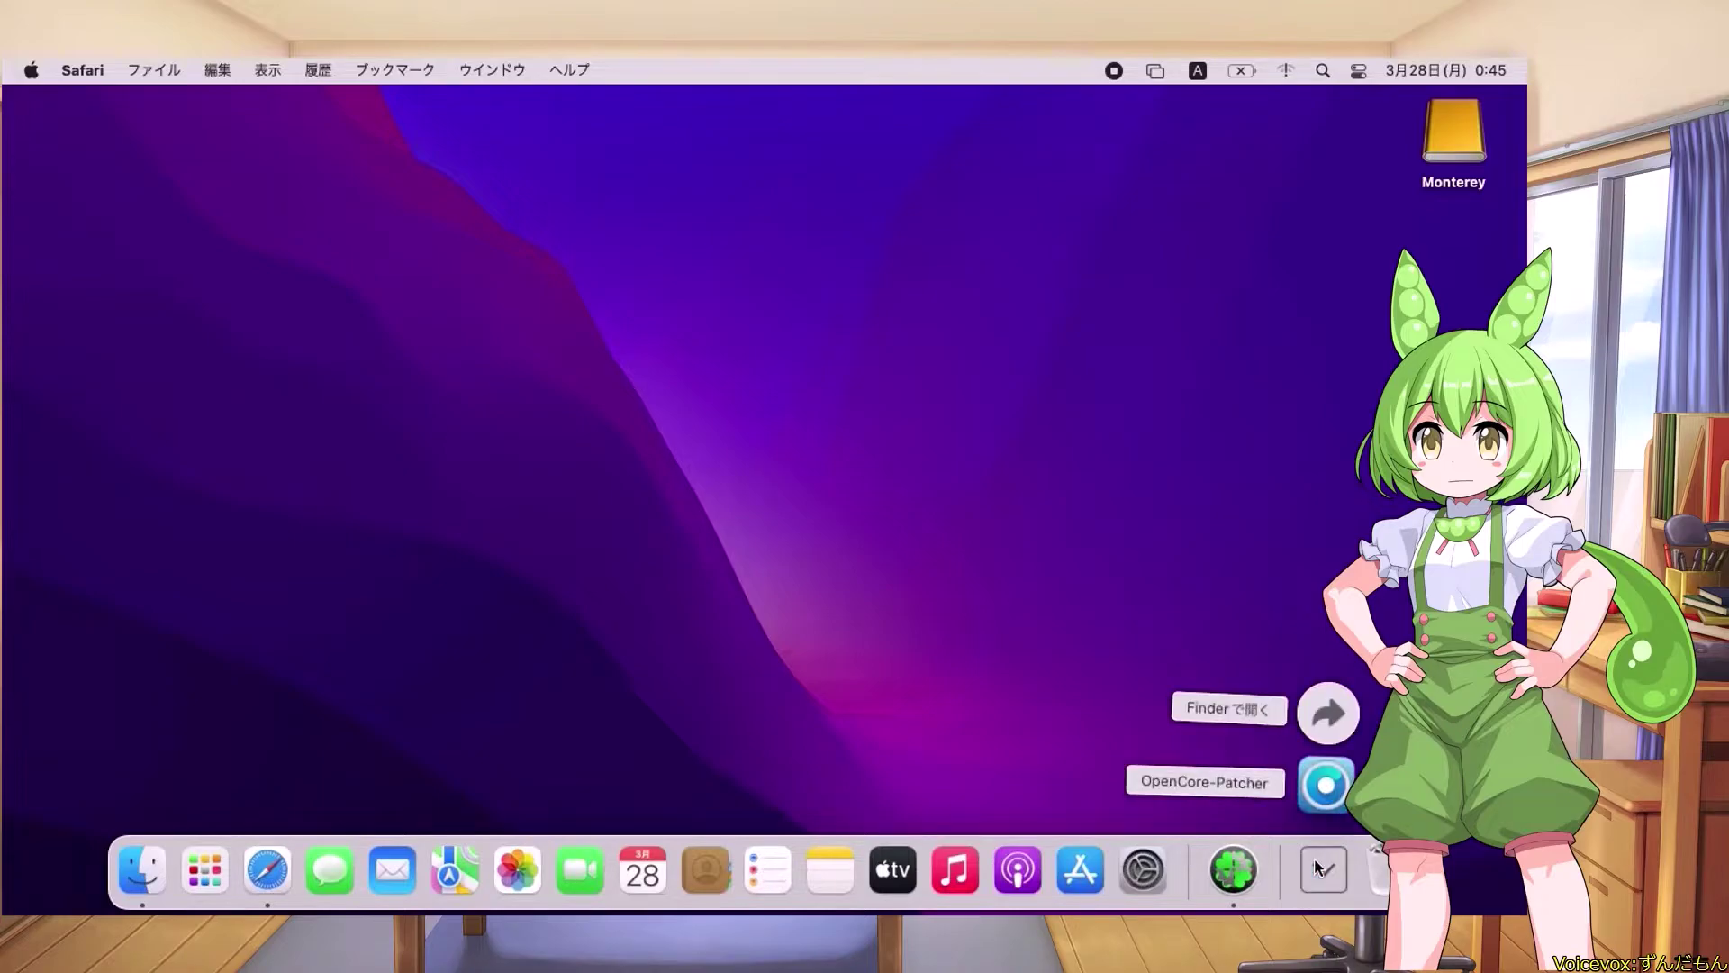
pyautogui.click(1346, 721)
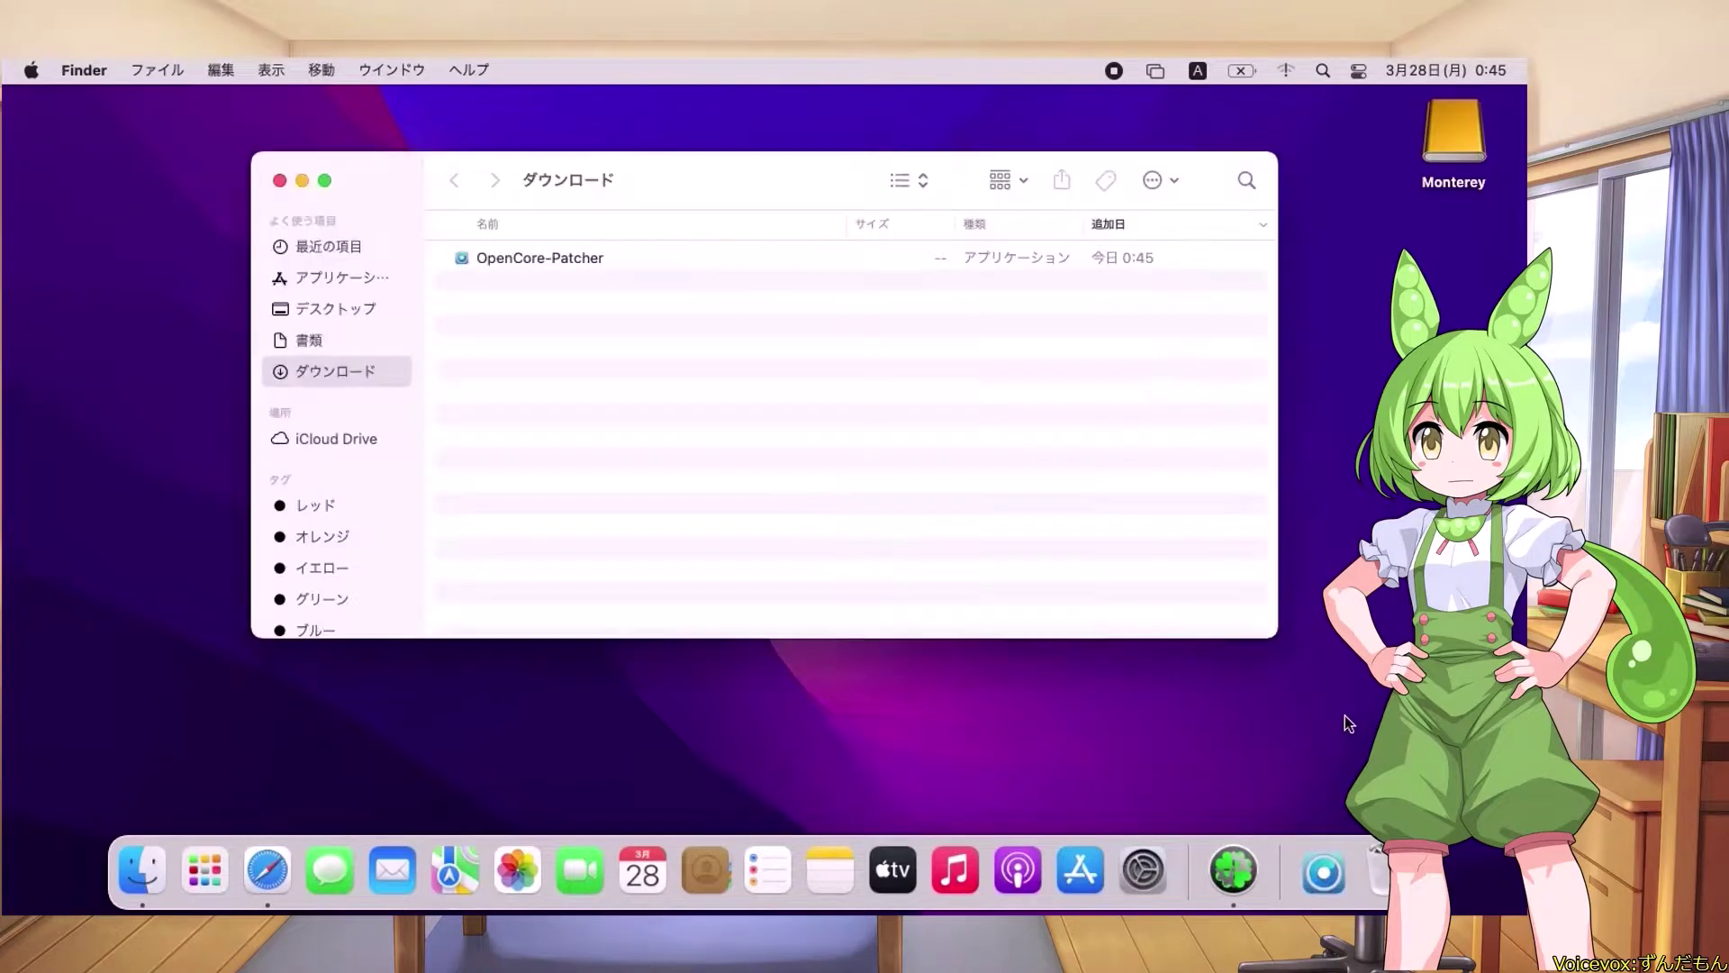
pyautogui.click(494, 255)
pyautogui.moveTo(412, 252); pyautogui.dragTo(348, 275)
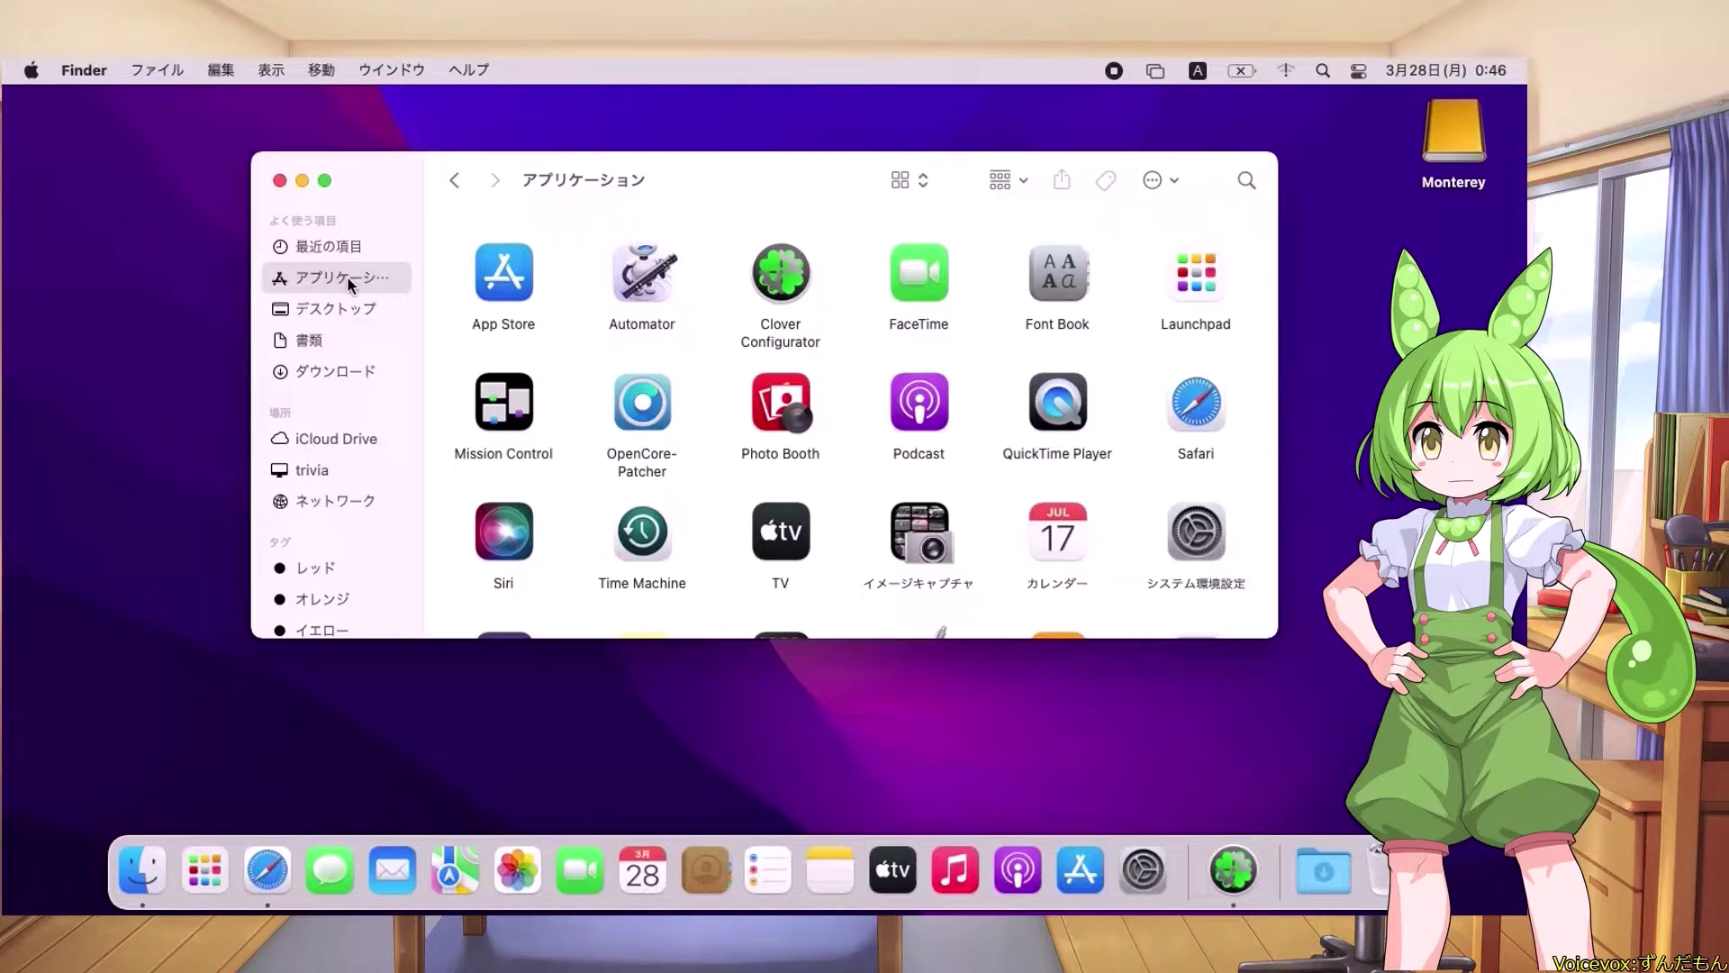
# Launch OpenCore-Patcher, check the available patches under Post Install Root Patch, and close the patcher
pyautogui.rightClick(656, 409)
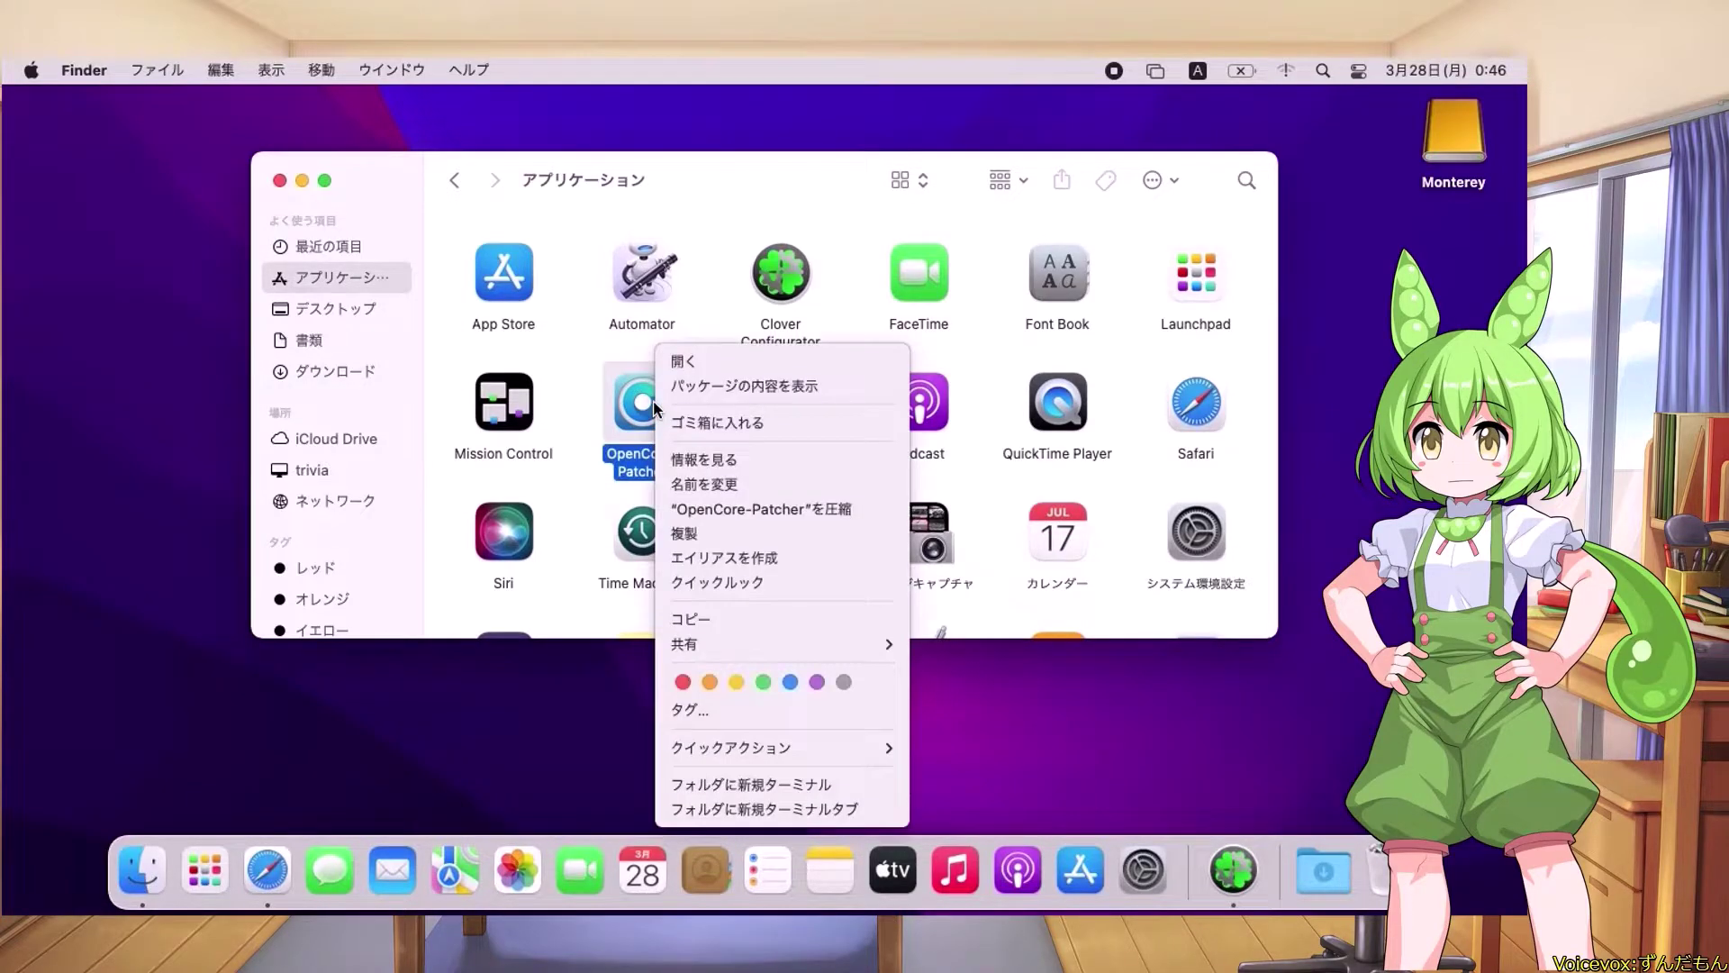
pyautogui.click(681, 360)
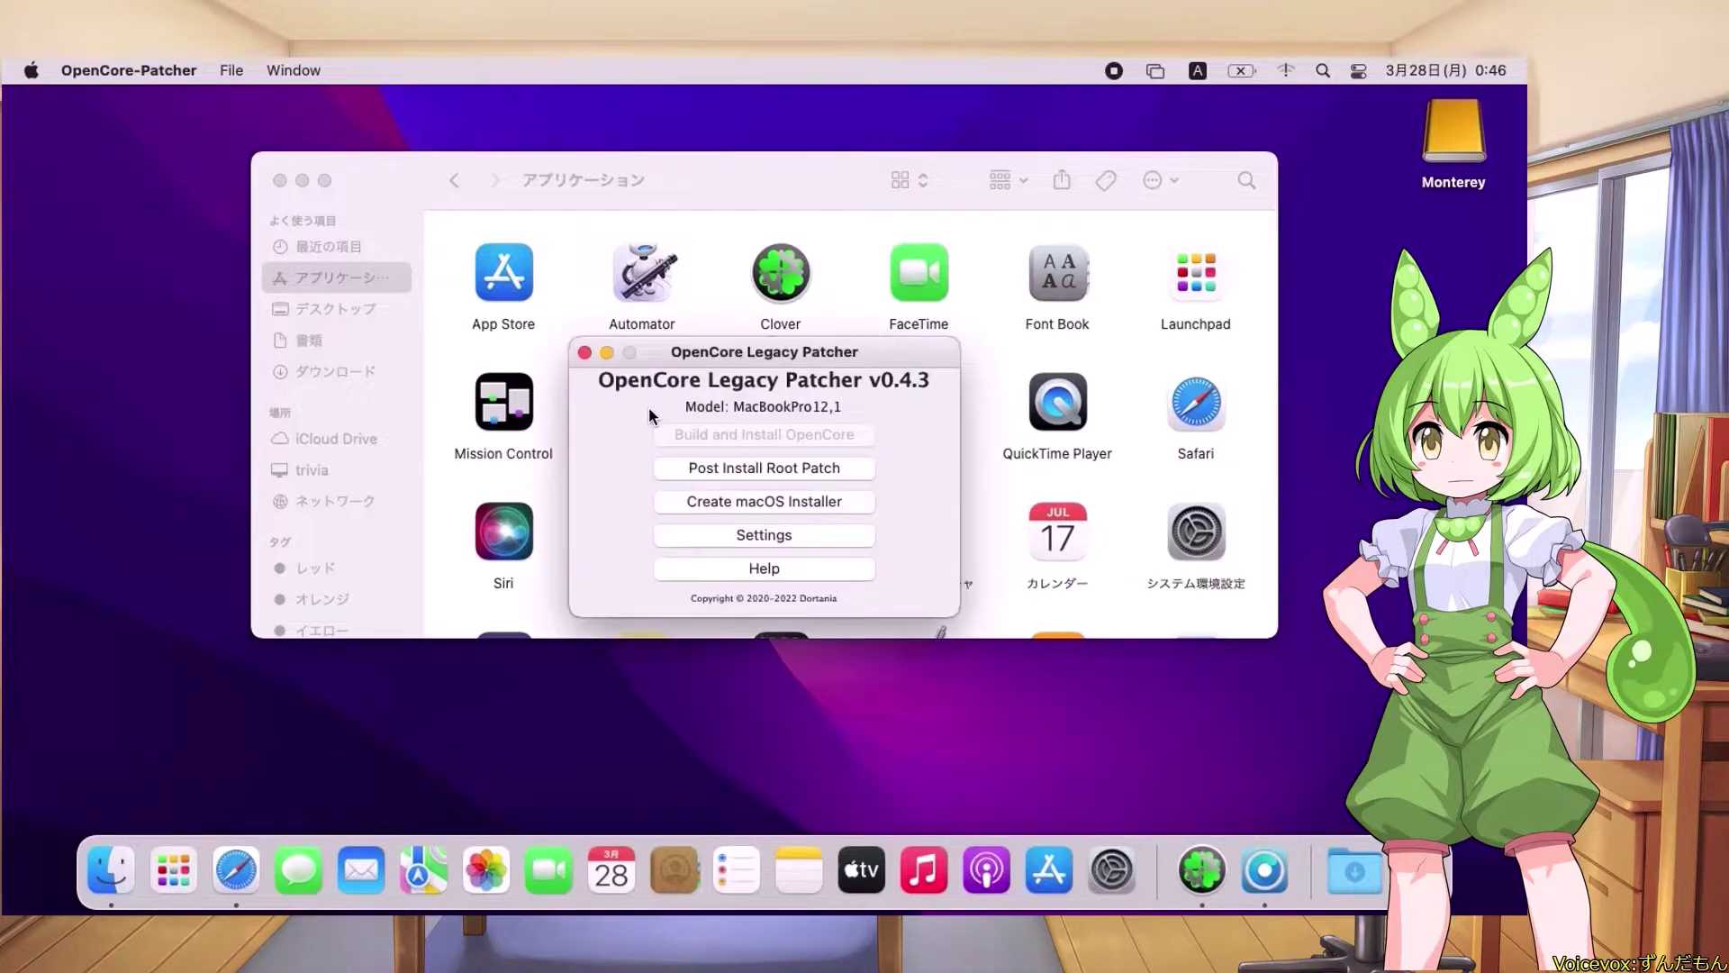
pyautogui.click(743, 468)
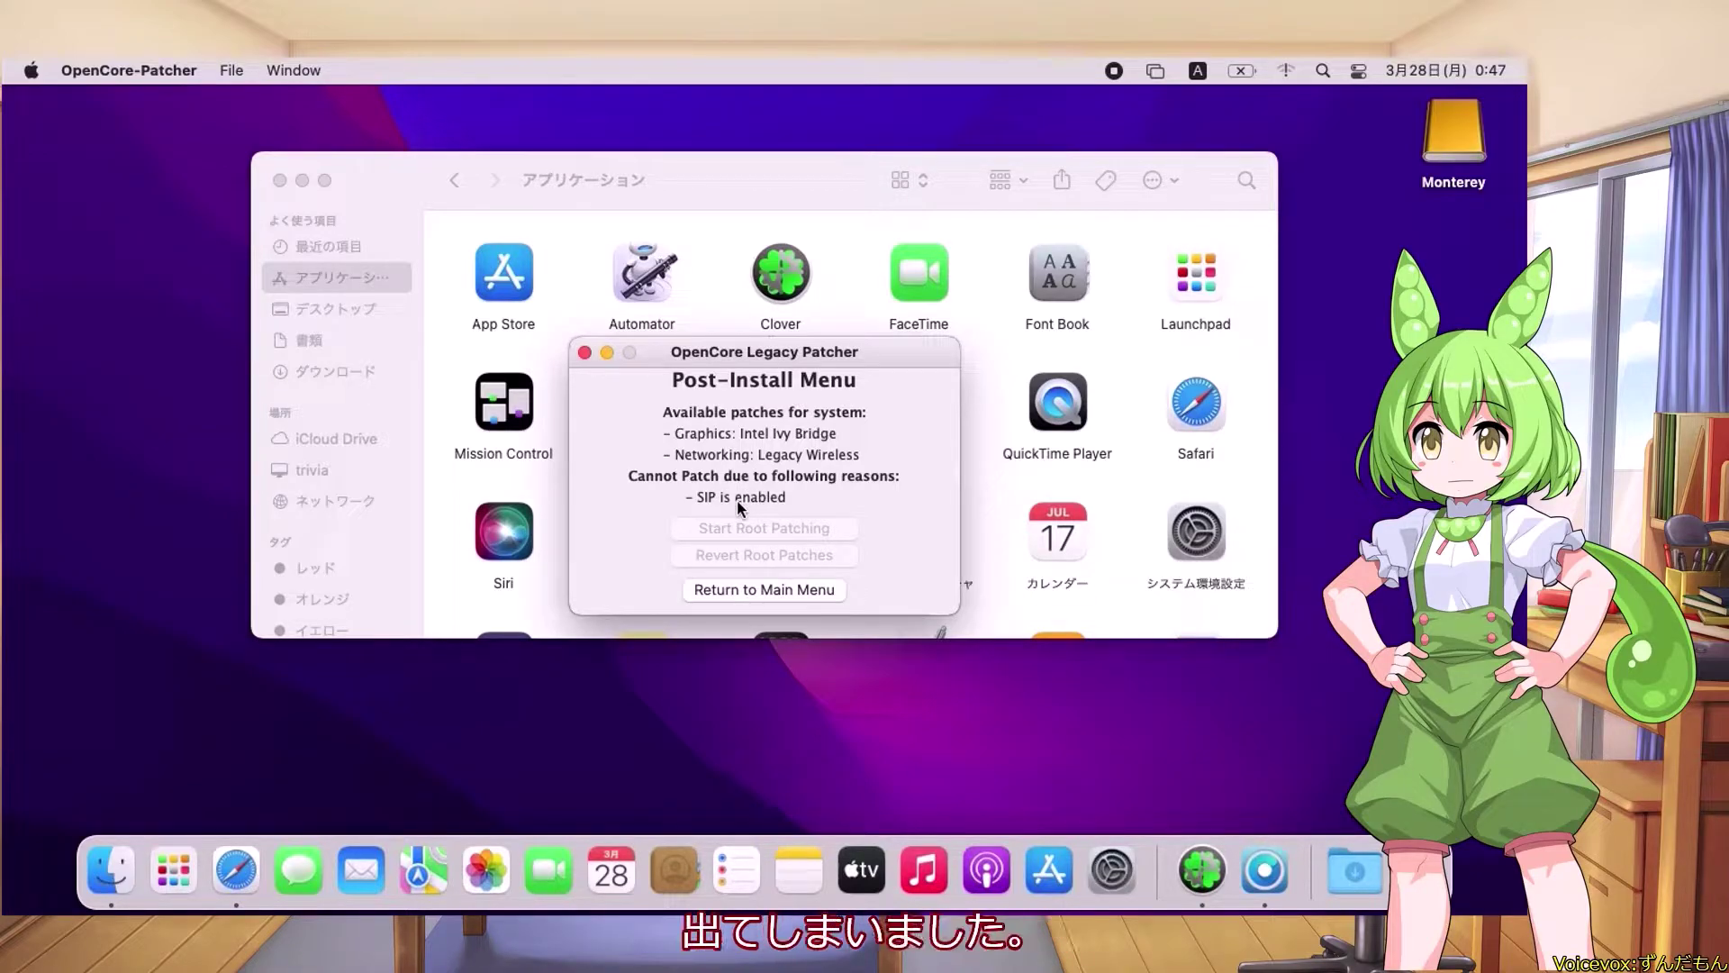
pyautogui.click(759, 591)
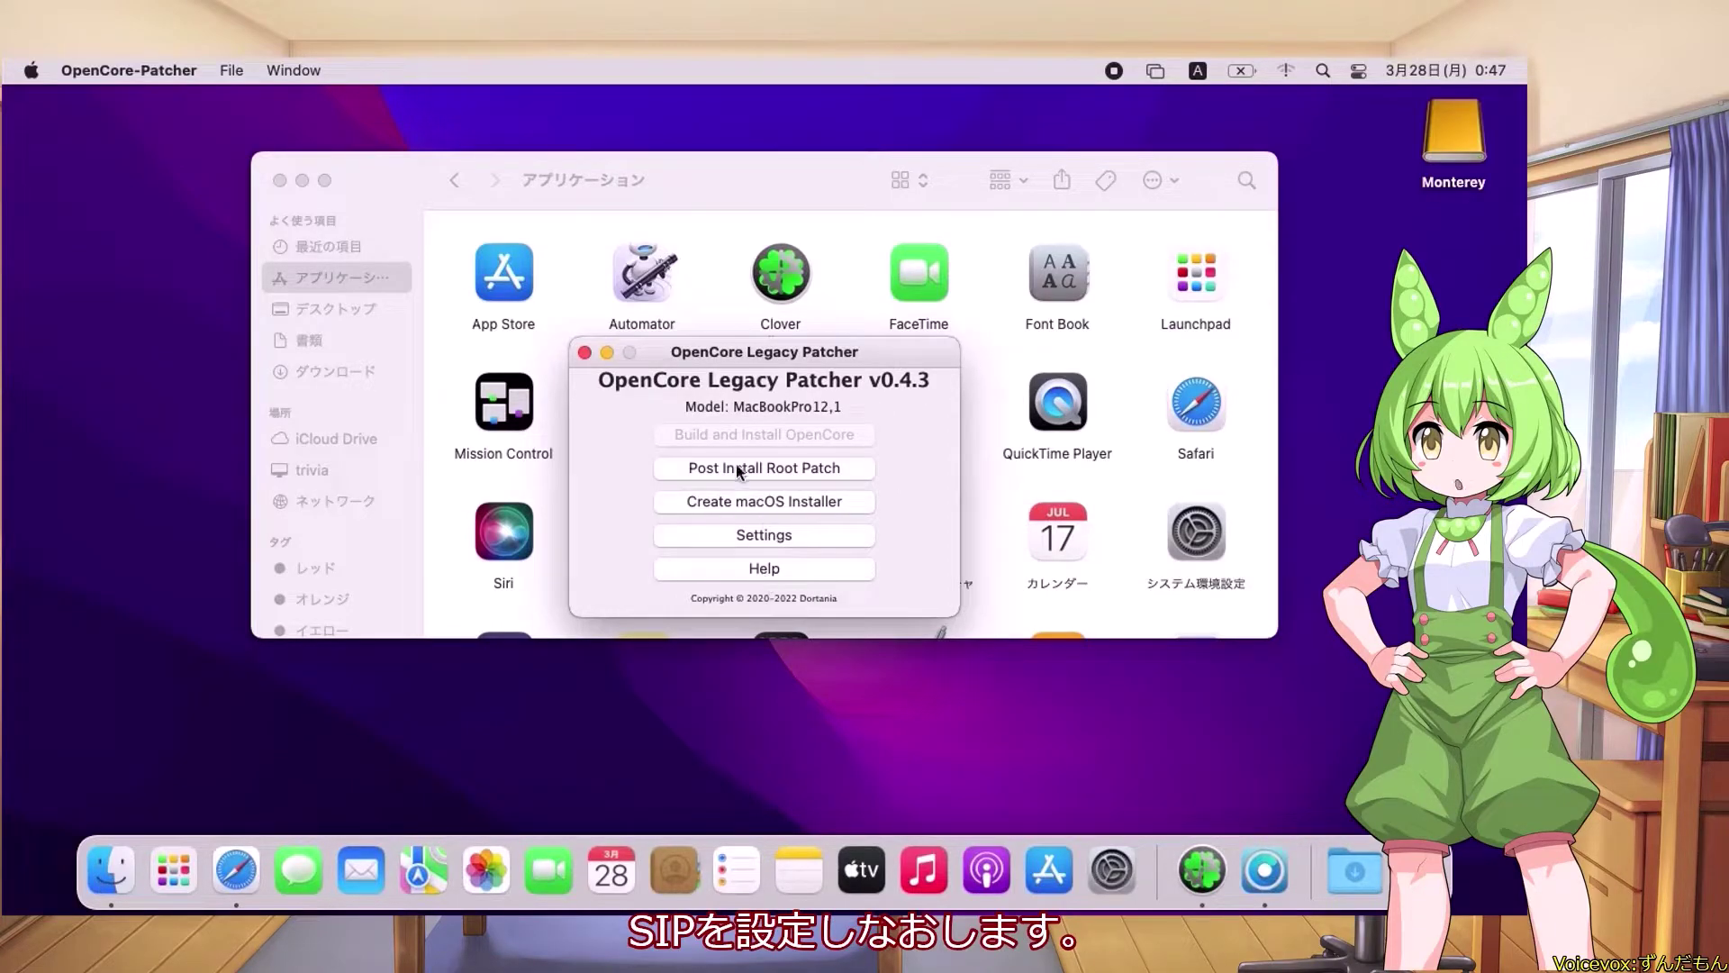
pyautogui.click(586, 352)
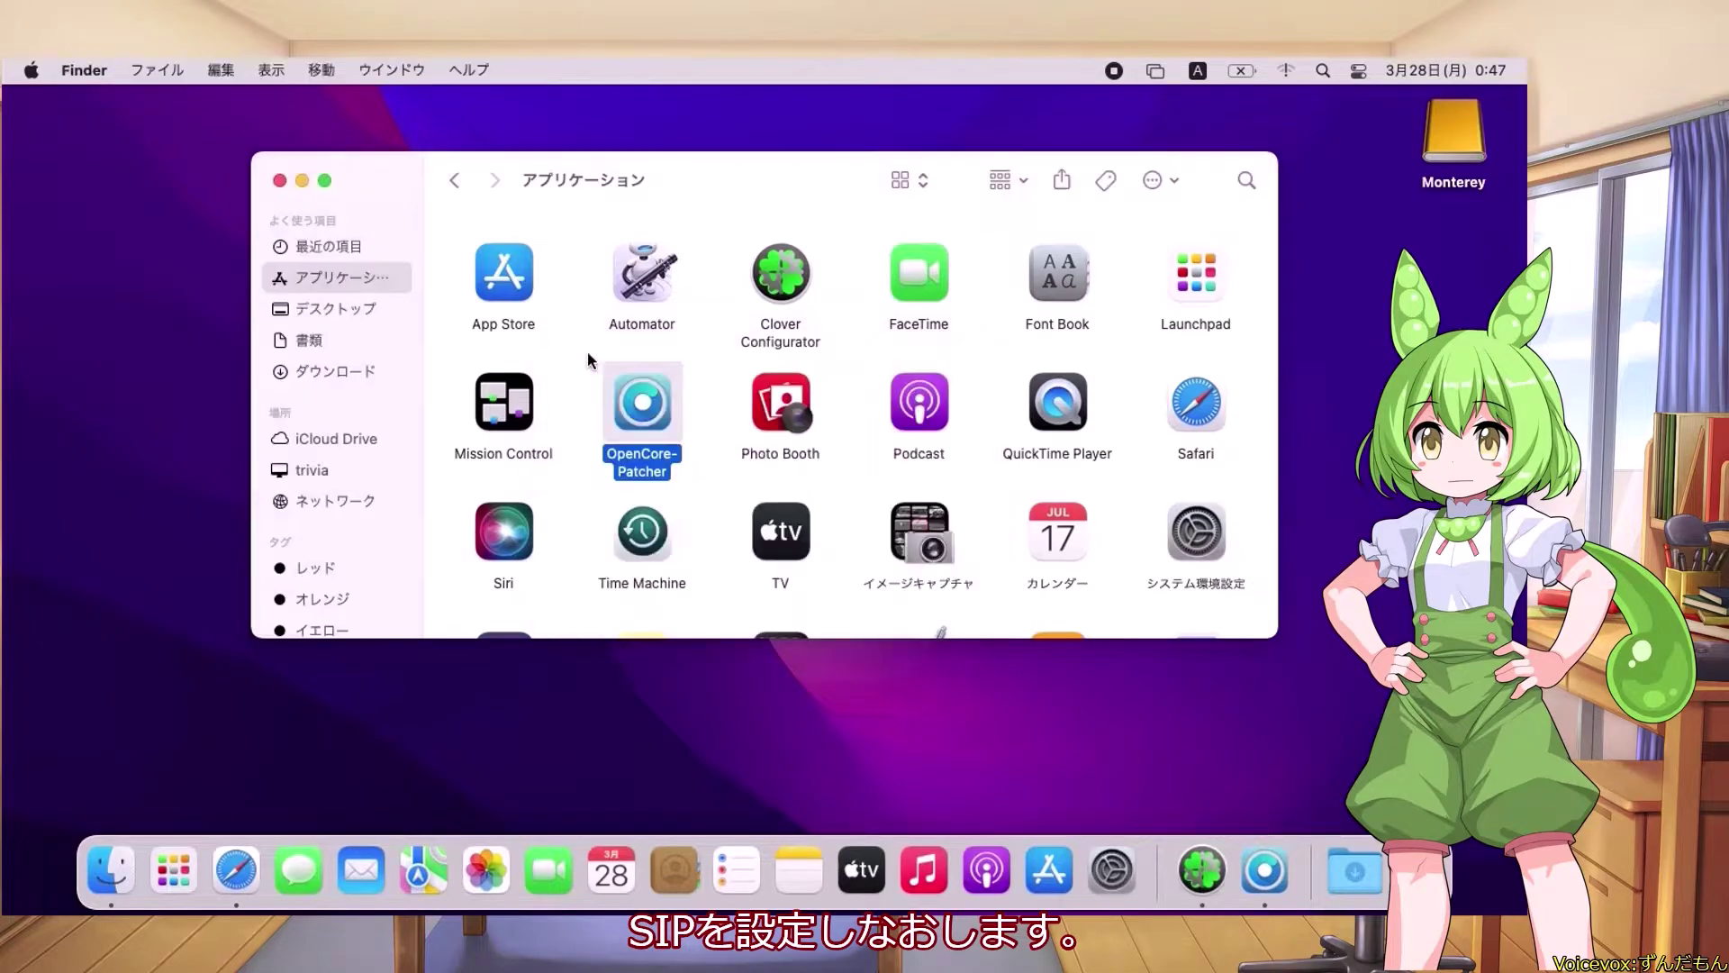
# Open Clover Configurator from the Applications folder
pyautogui.click(793, 300)
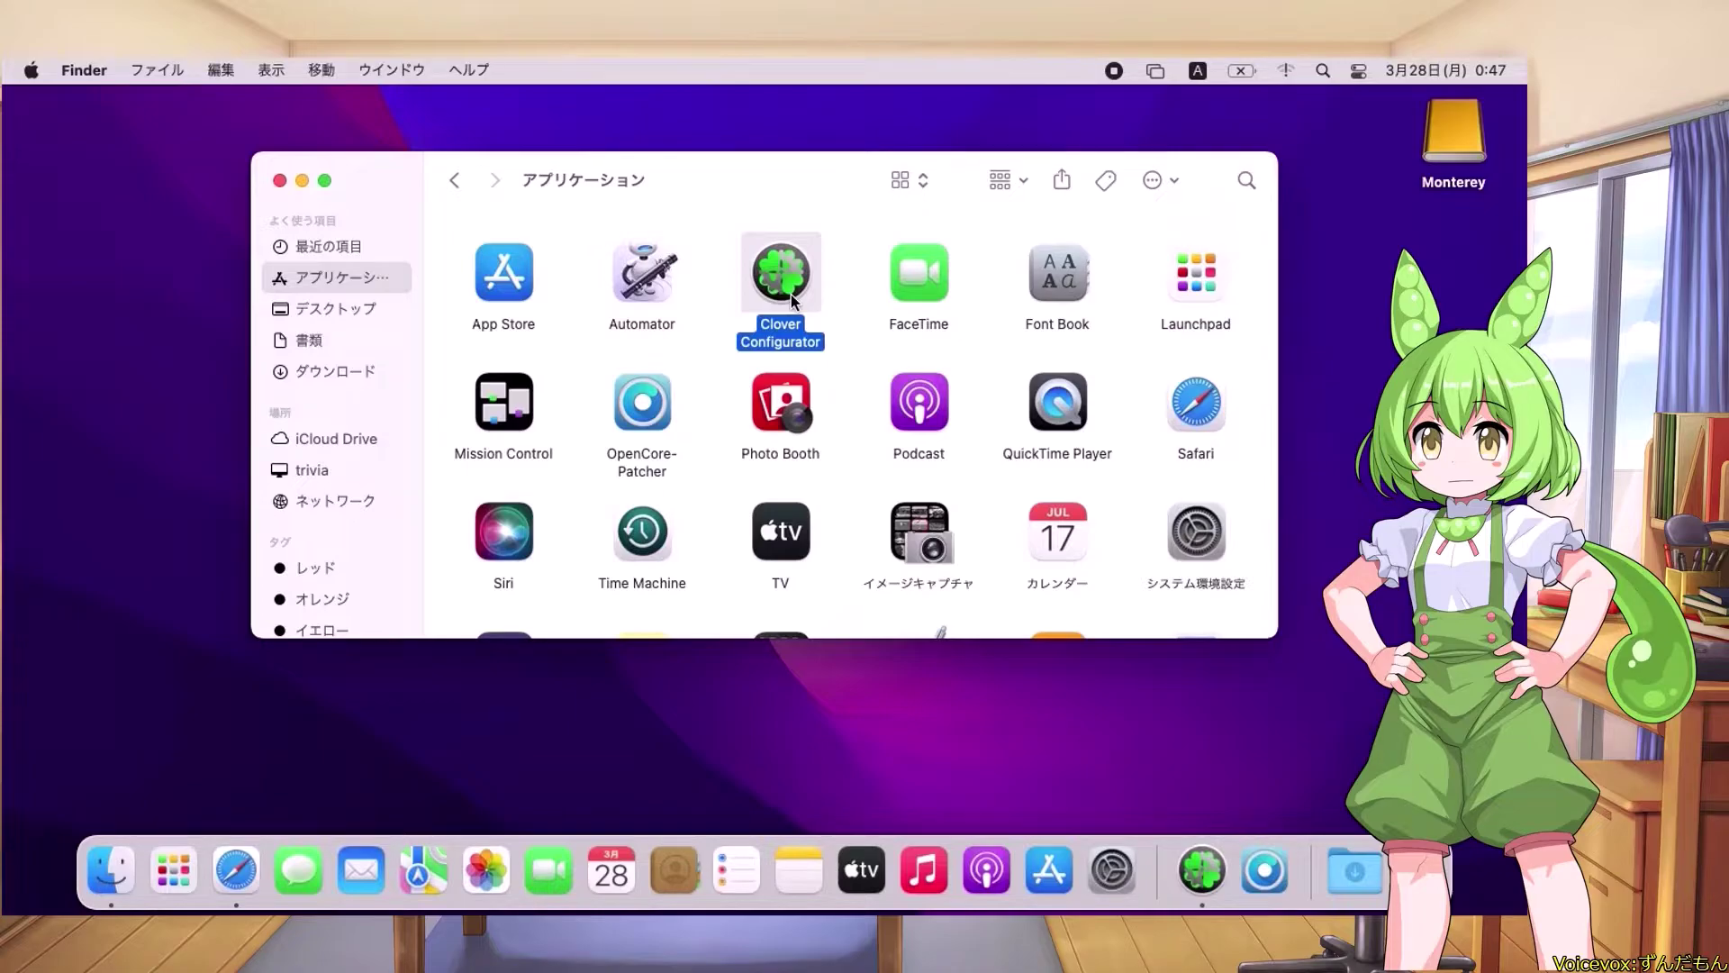
pyautogui.rightClick(792, 301)
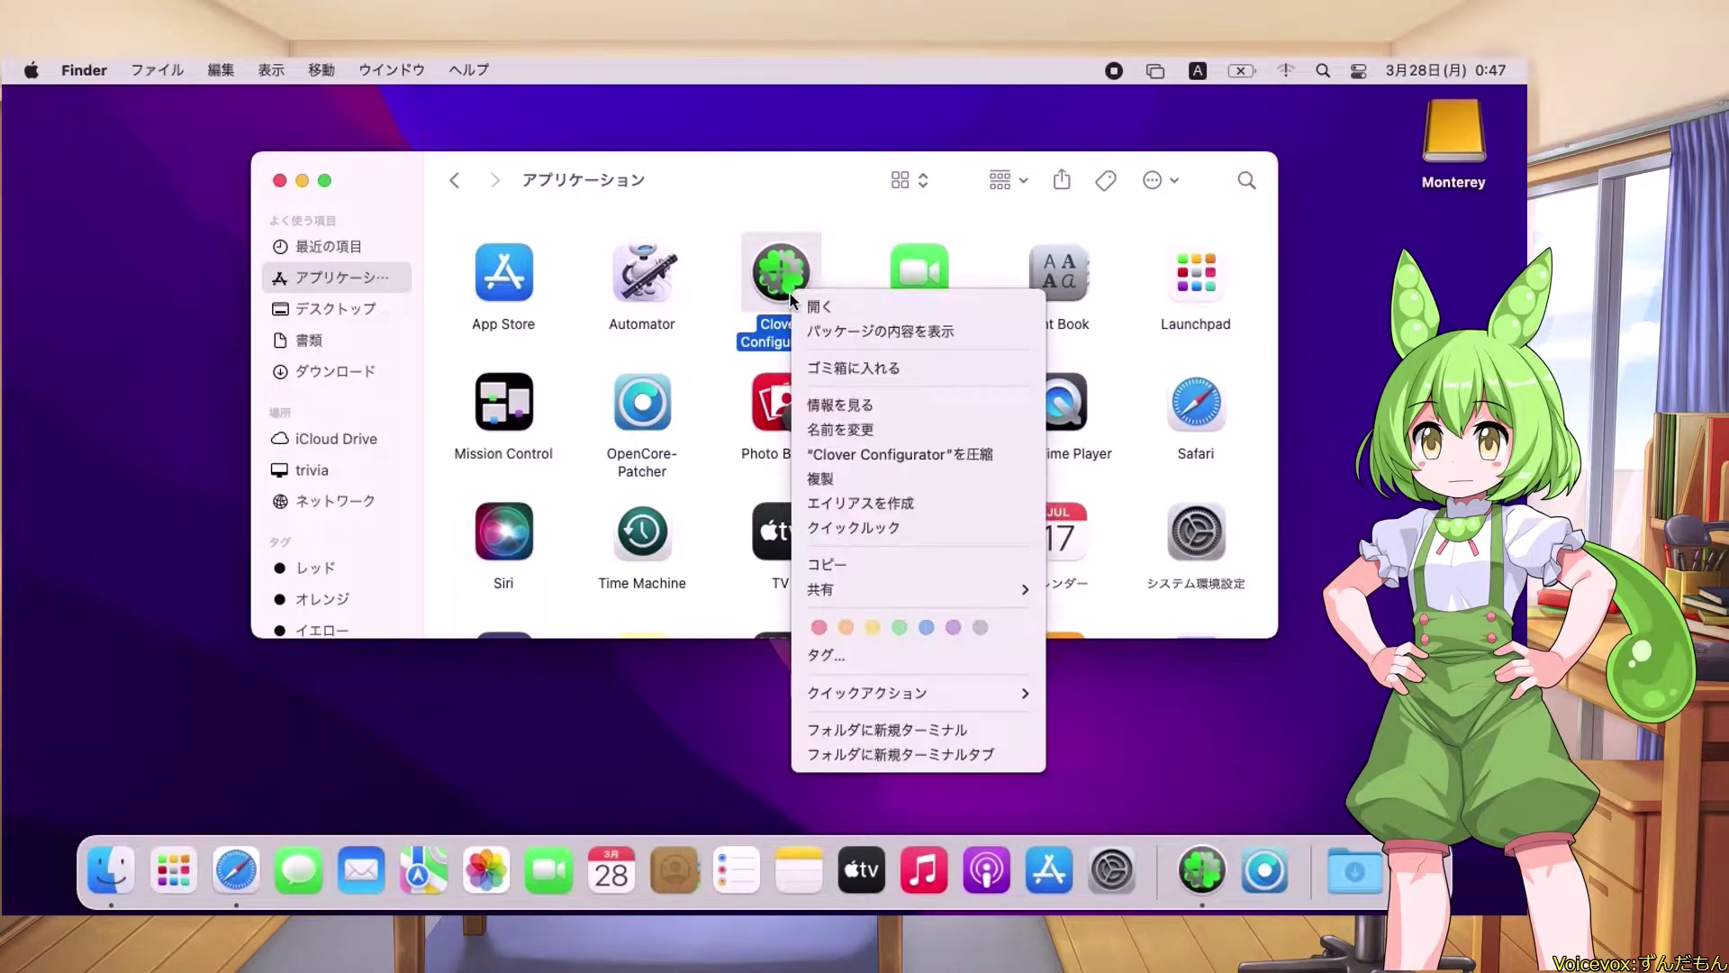
pyautogui.click(829, 306)
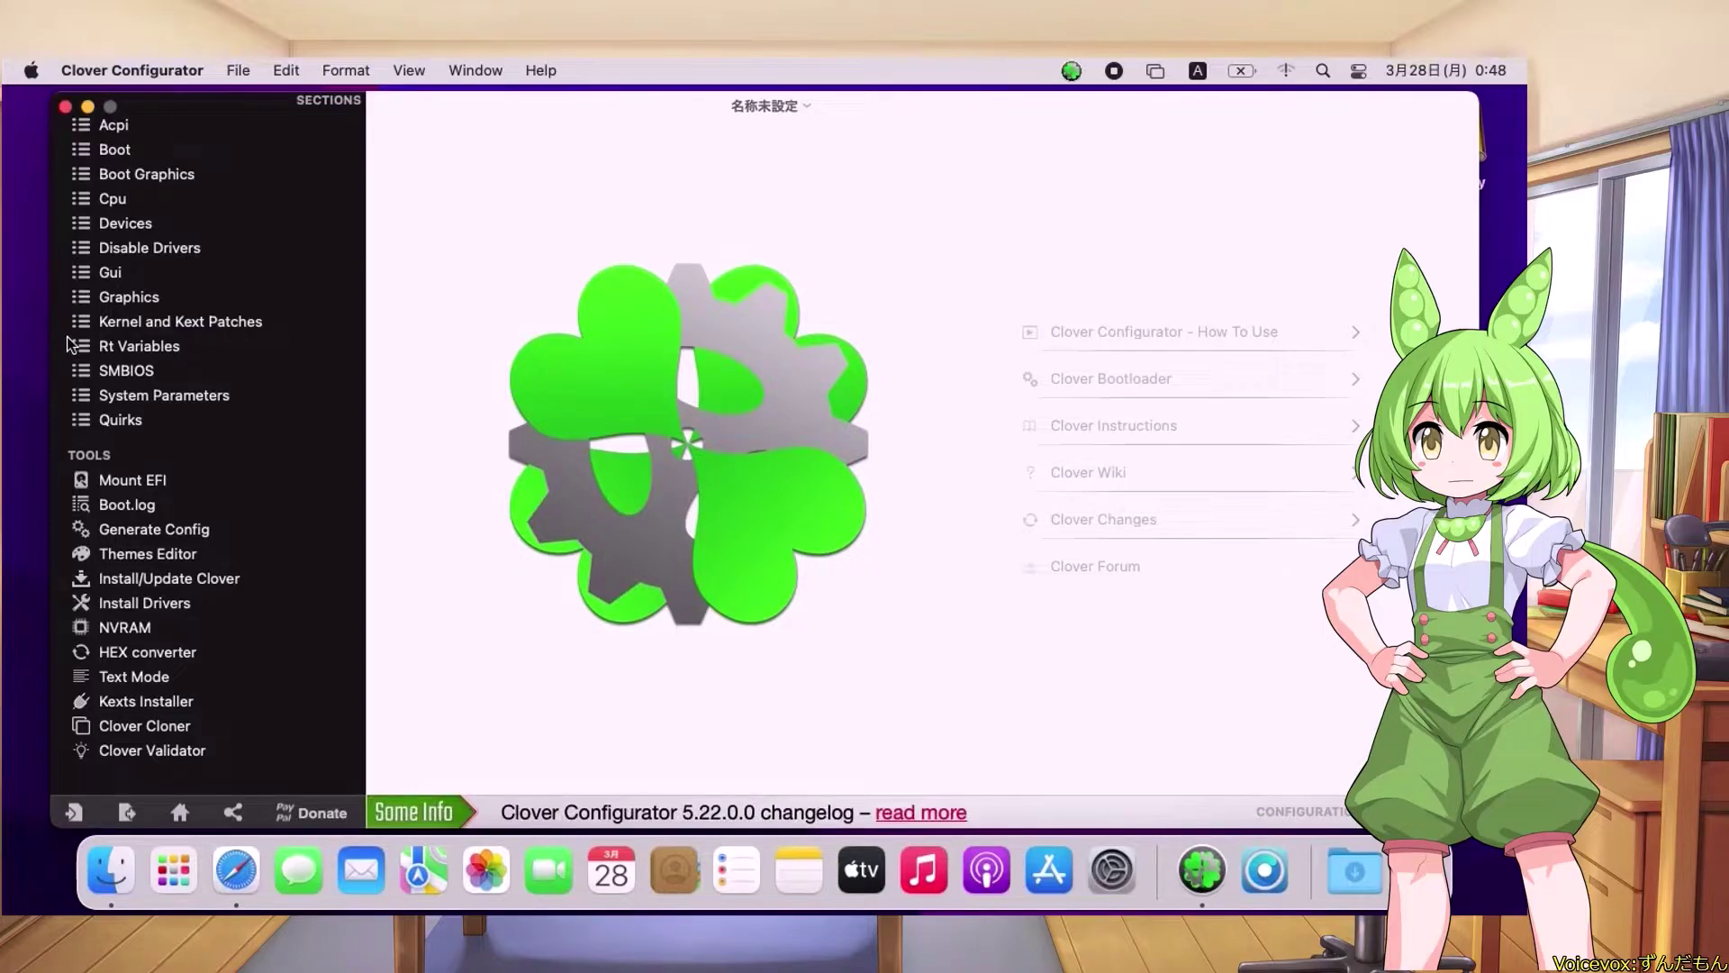
# Mount the EFI partition on the SSD's APFS Container (disk0s1), authorising with the account password, and open it in Finder
pyautogui.click(108, 395)
pyautogui.click(104, 477)
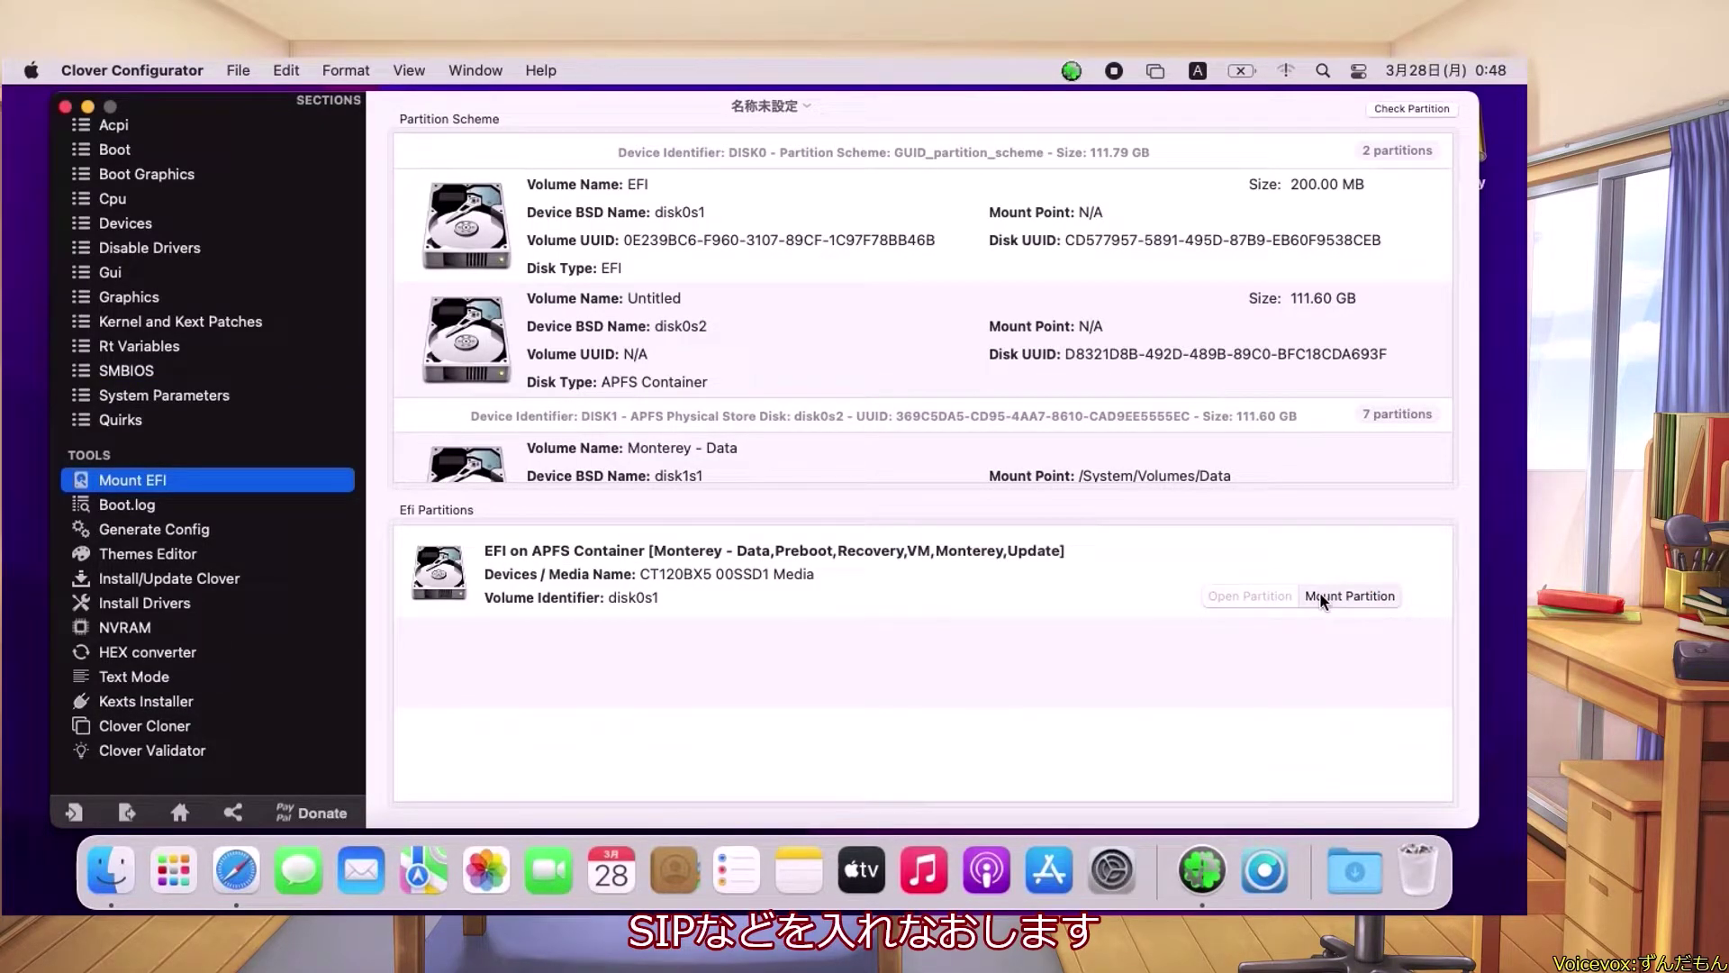
pyautogui.click(1321, 598)
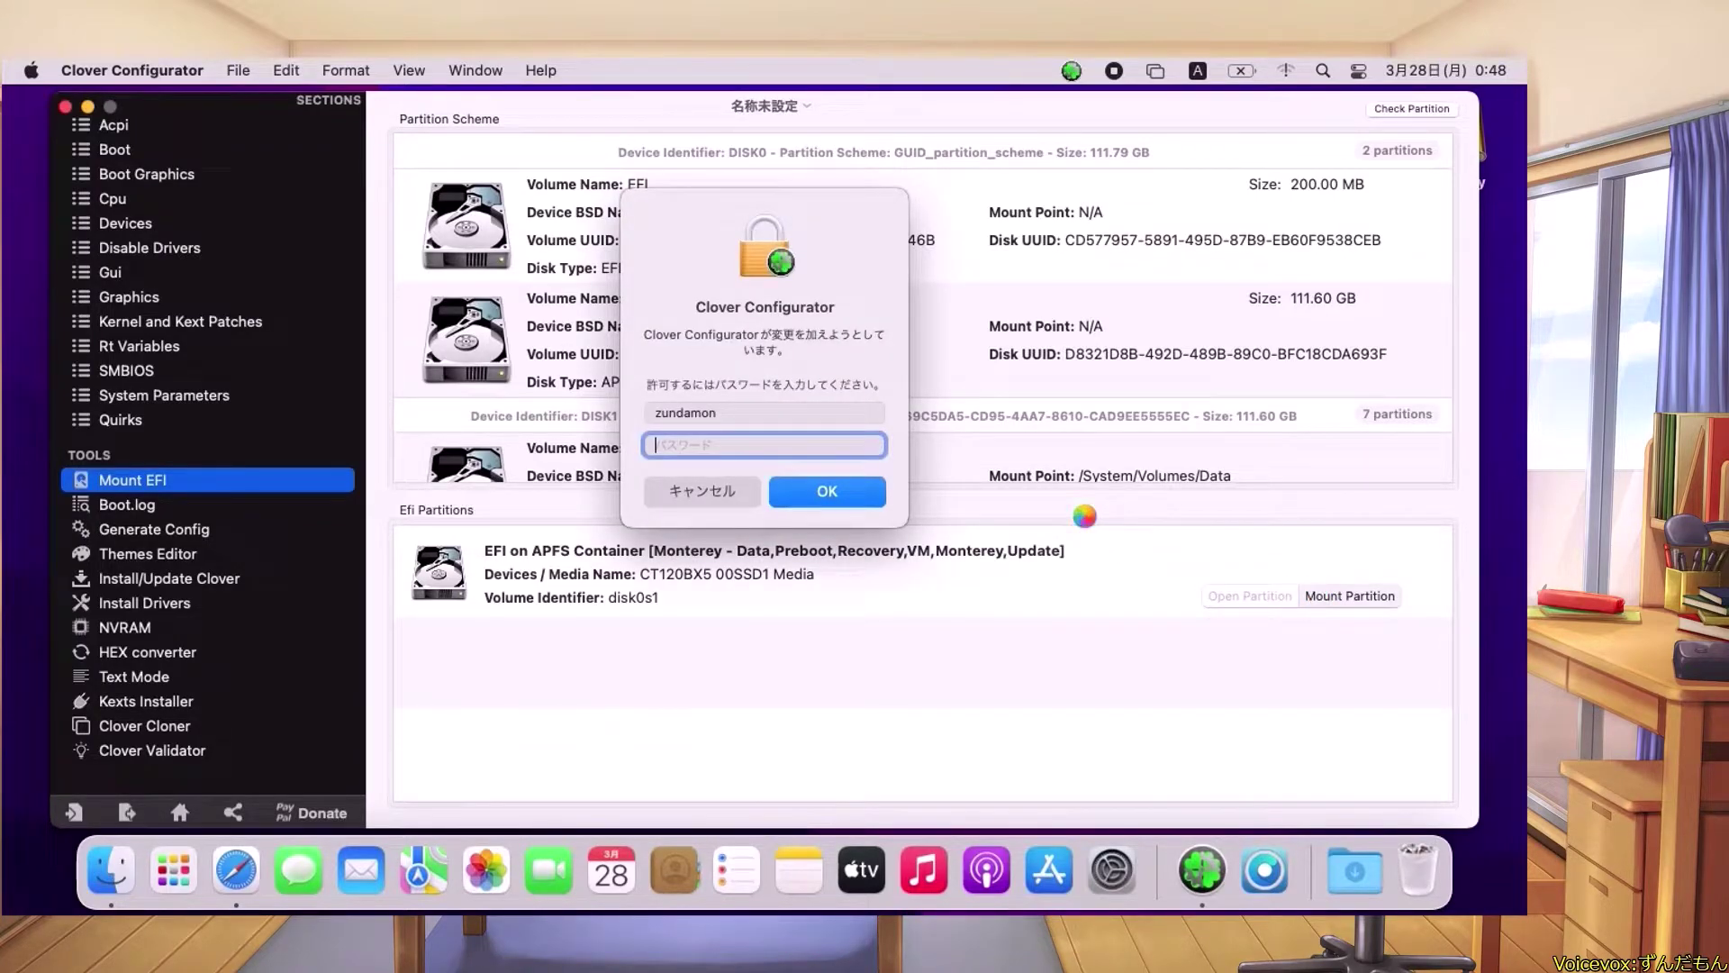
pyautogui.write('••••••')
pyautogui.press('Return')
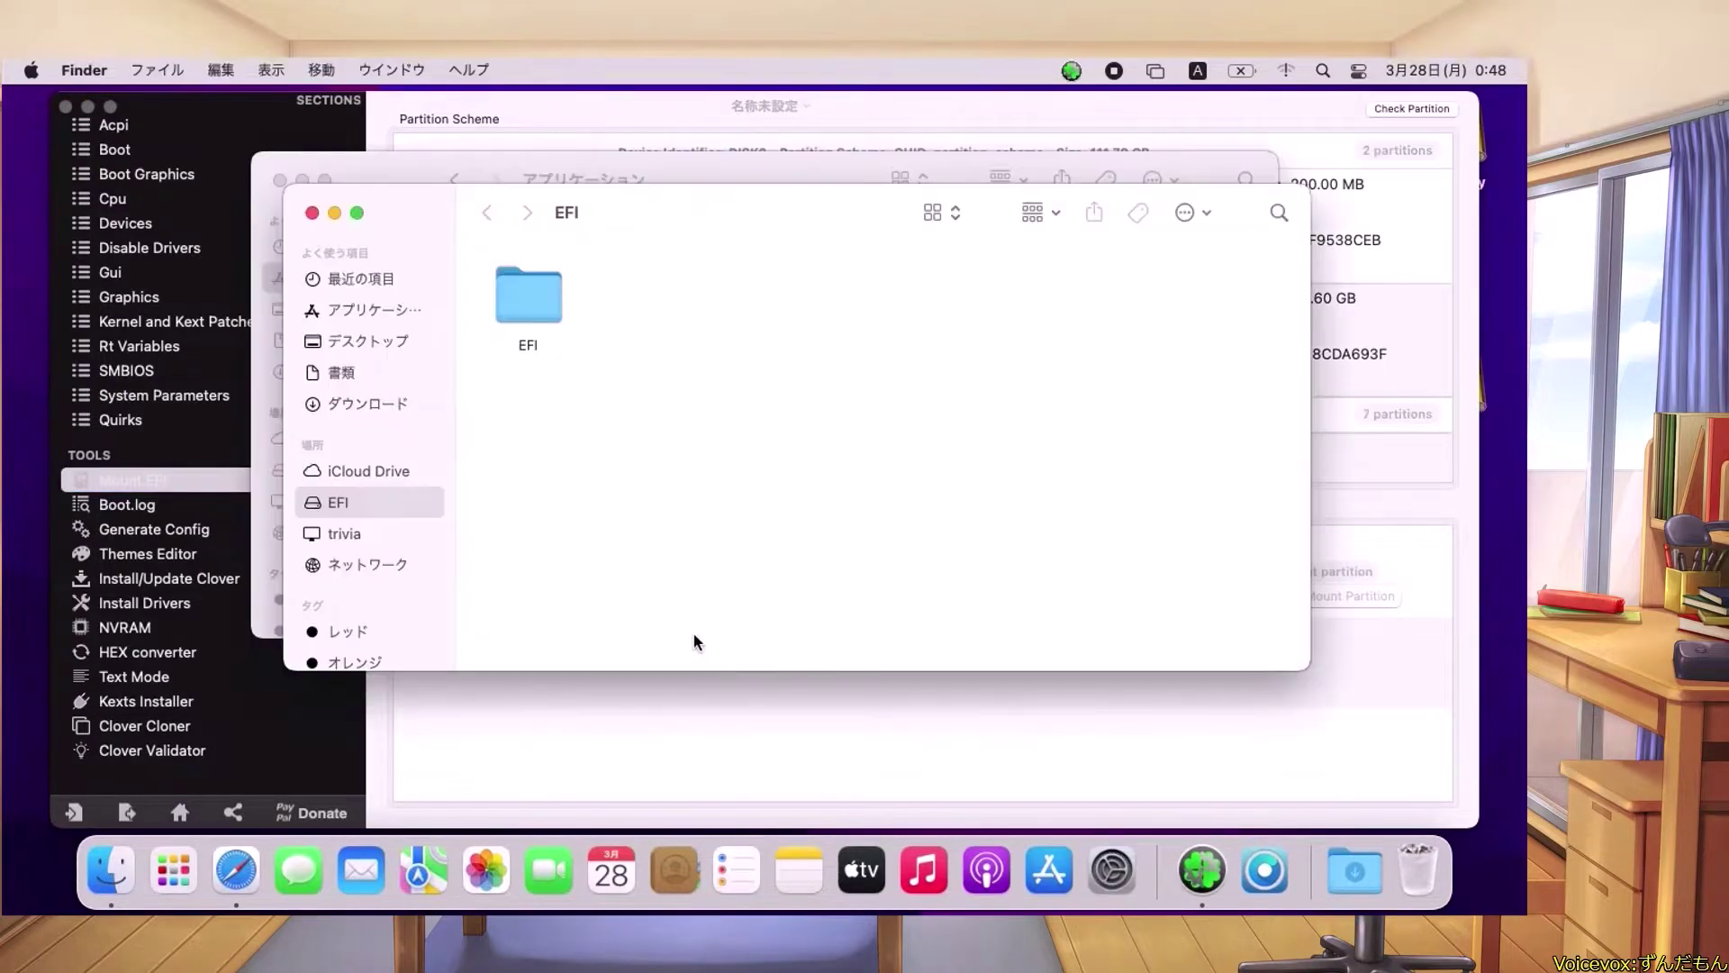
# Open config.plist from the EFI partition's EFI/CLOVER folder with Clover Configurator
pyautogui.doubleClick(533, 287)
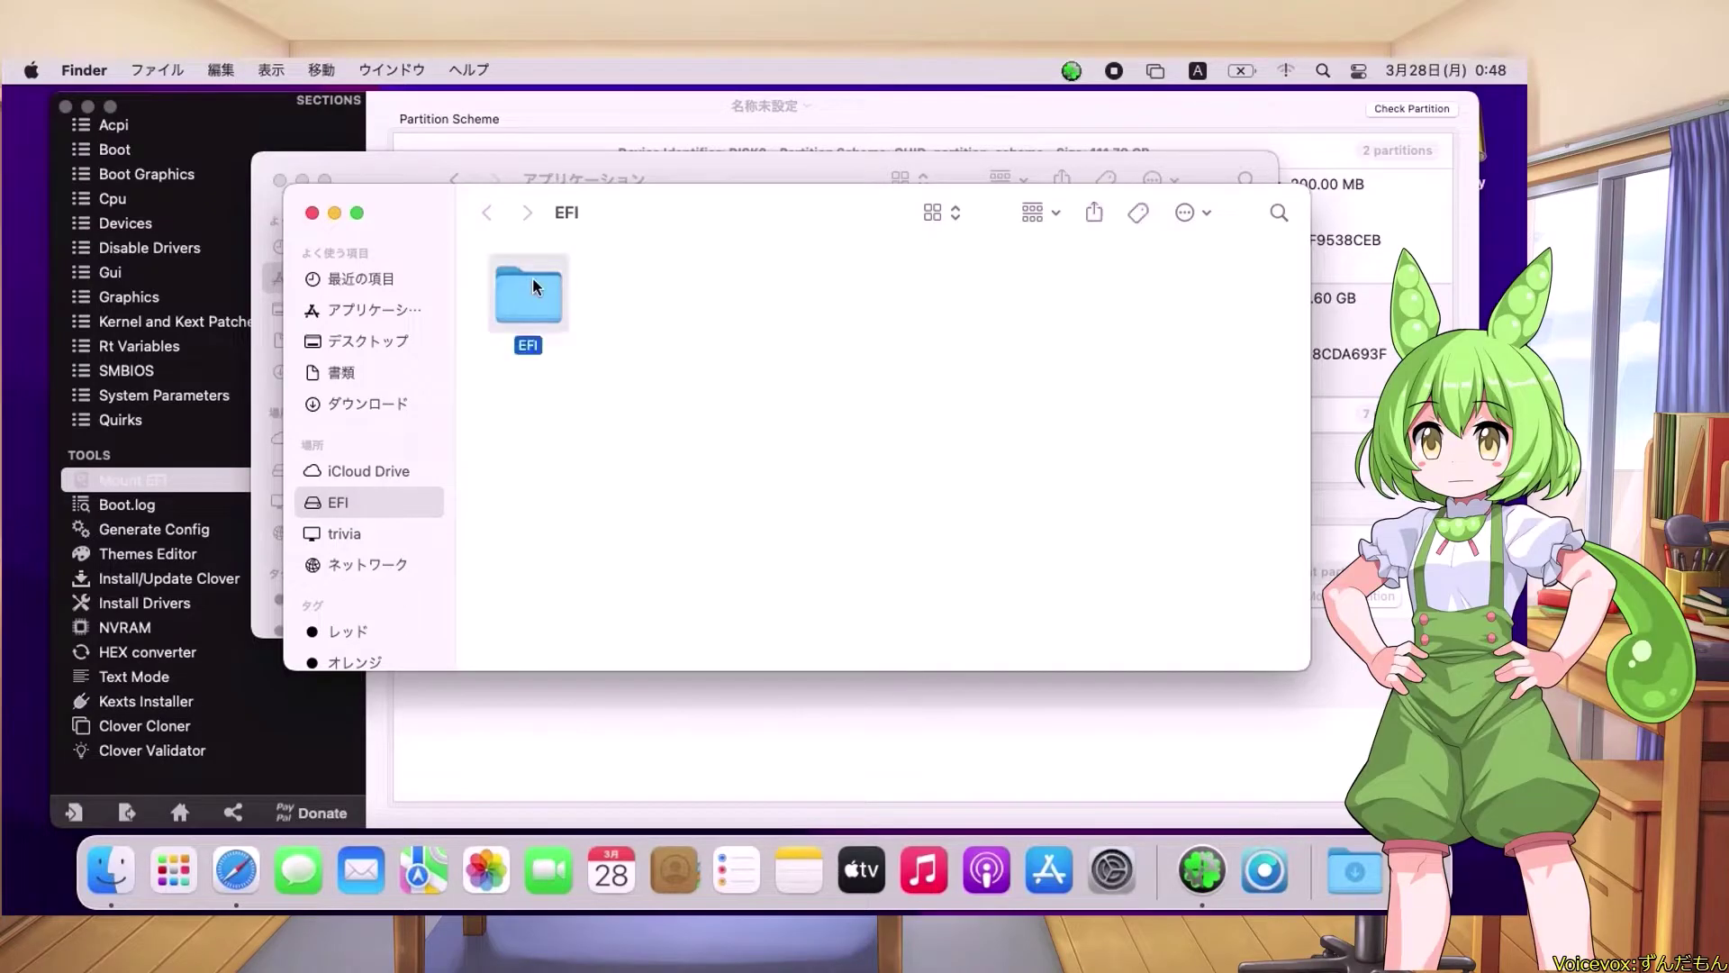
pyautogui.doubleClick(635, 317)
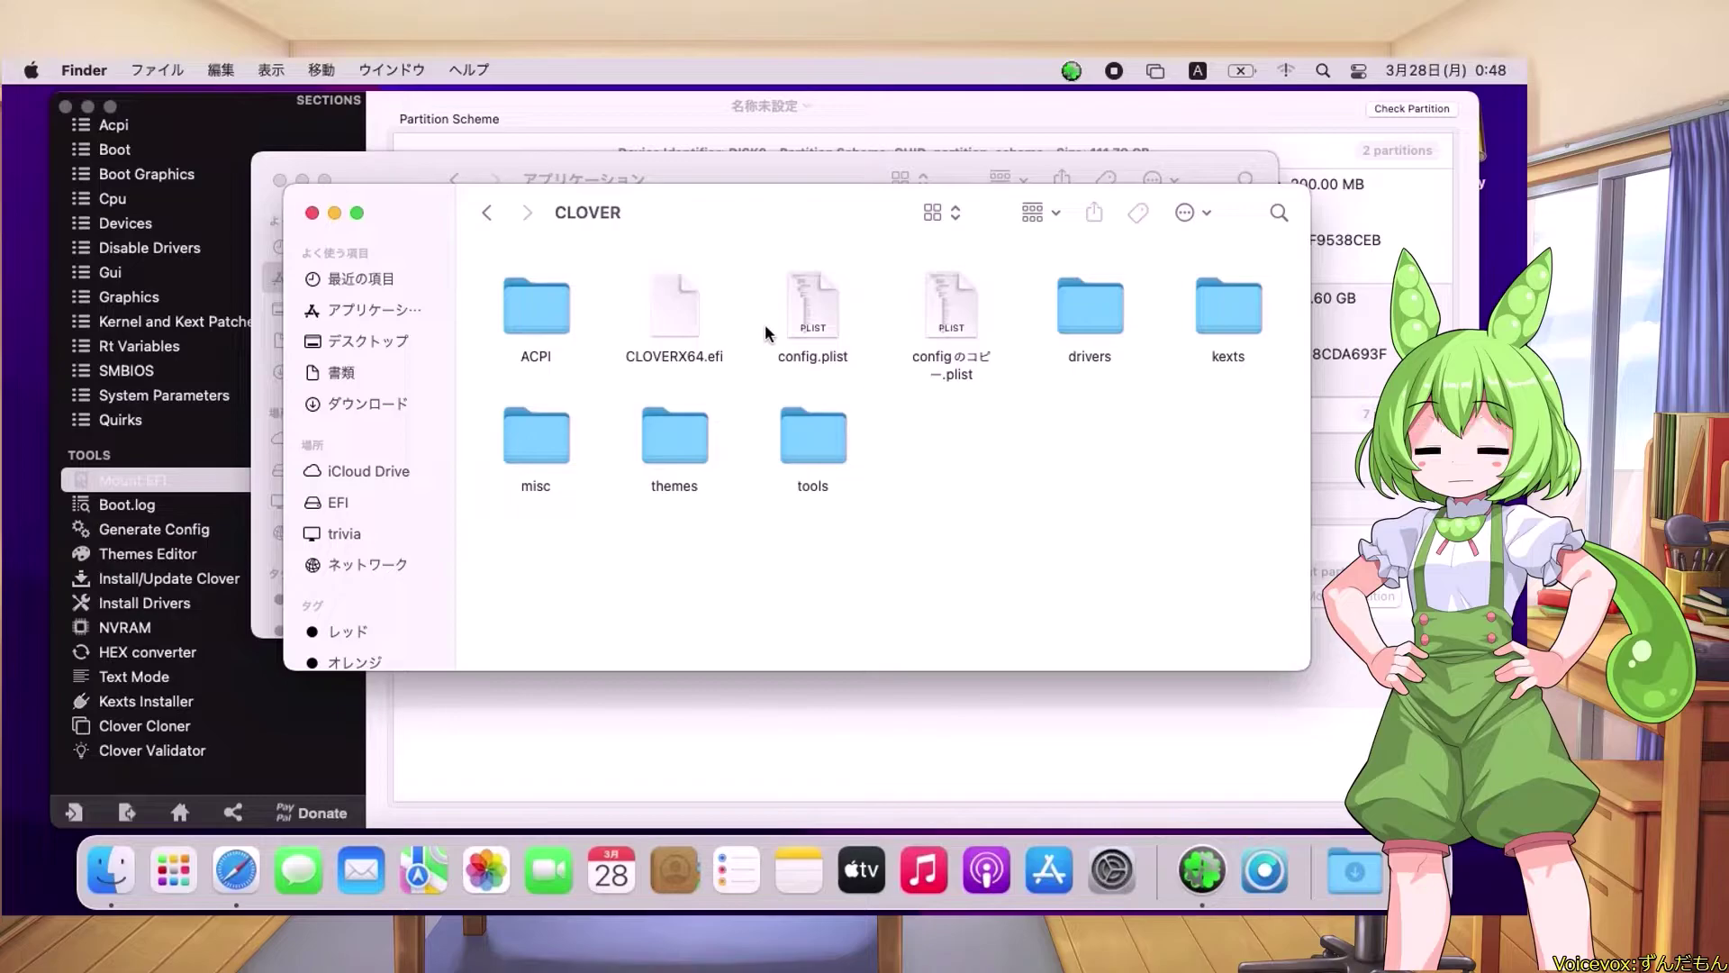
pyautogui.click(804, 326)
pyautogui.rightClick(801, 322)
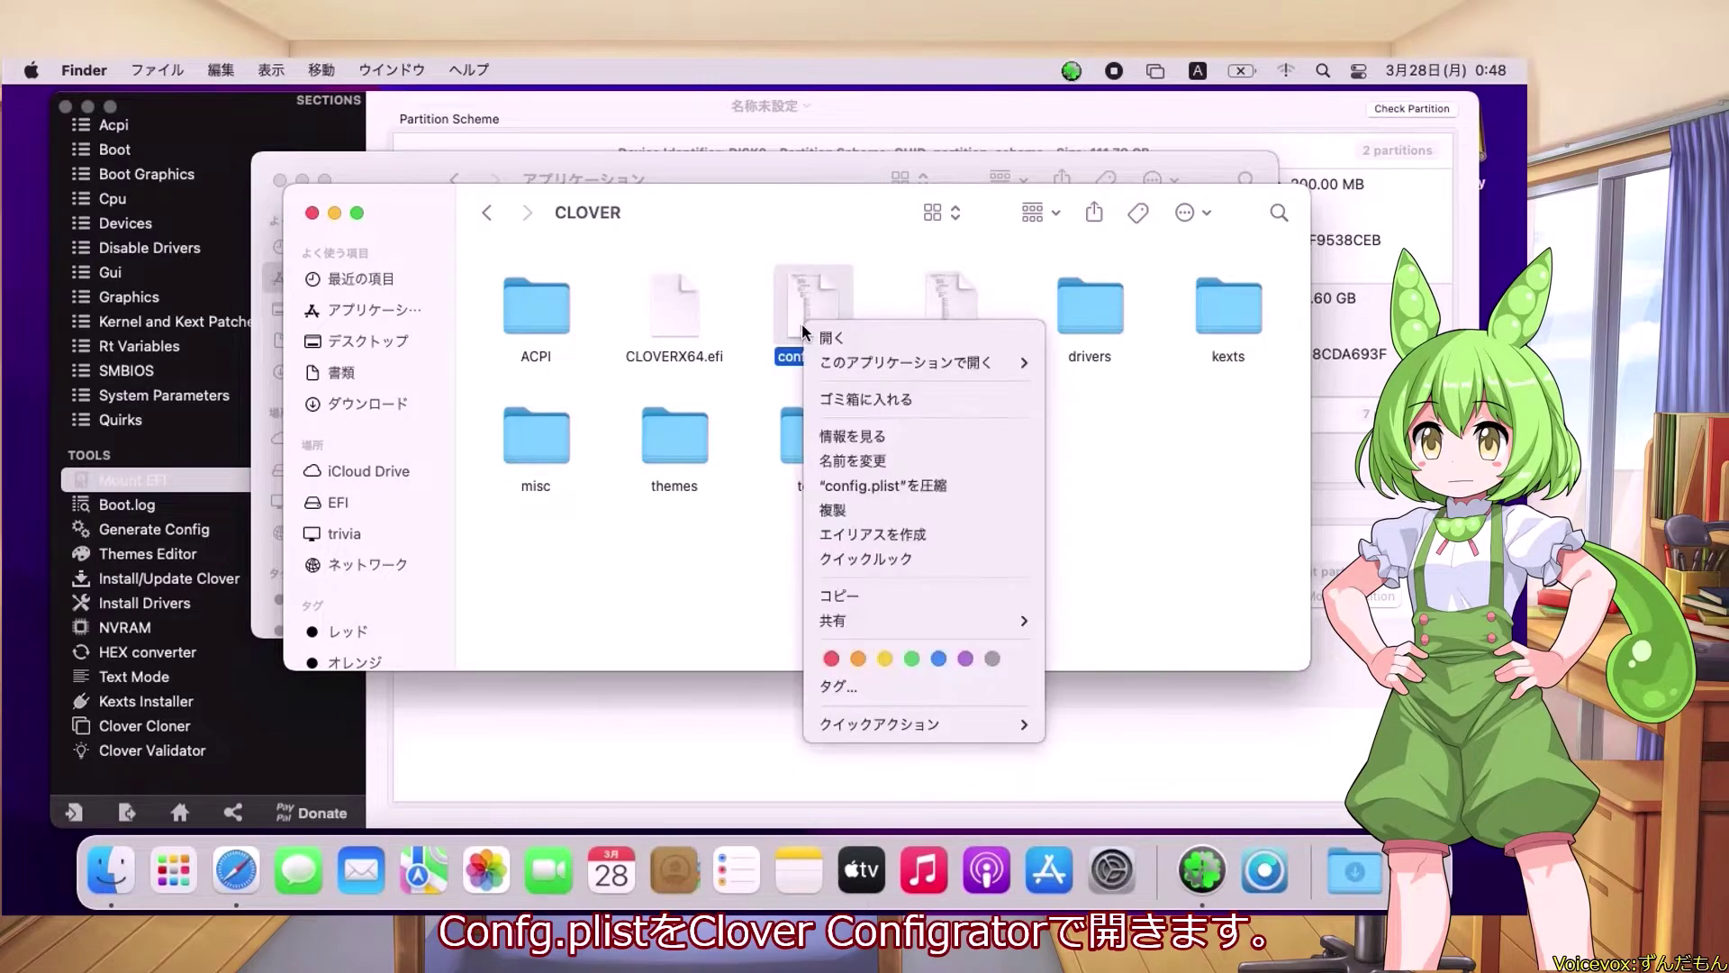
pyautogui.moveTo(843, 353)
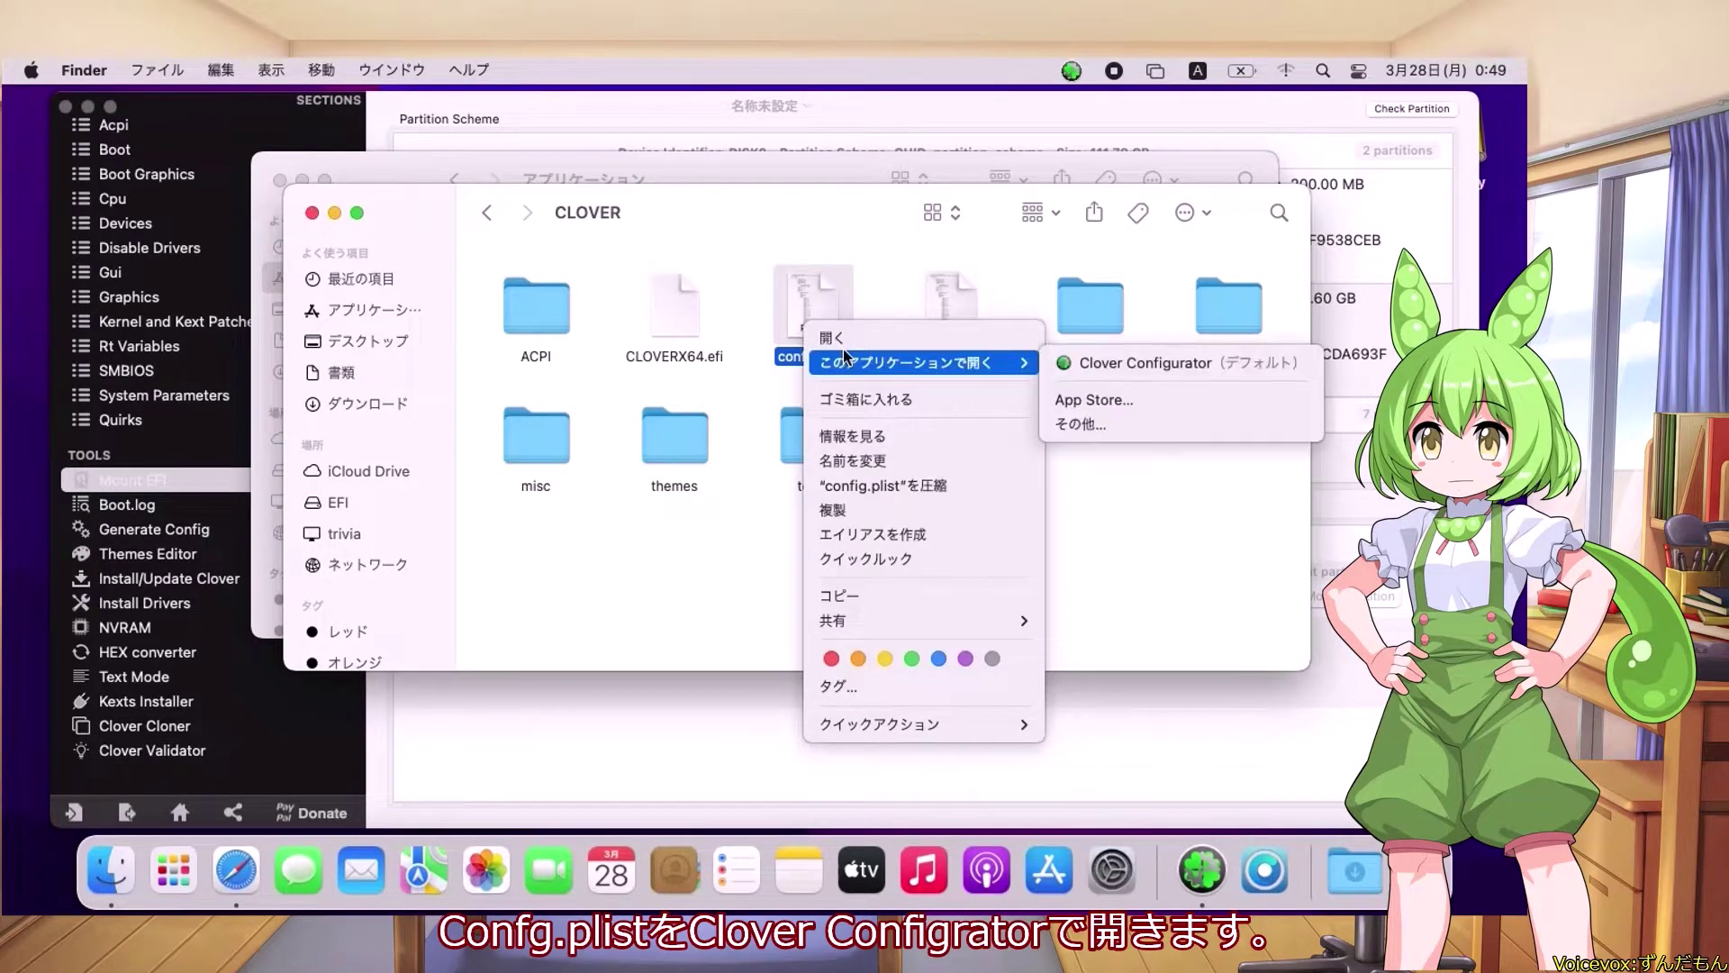
pyautogui.click(1149, 363)
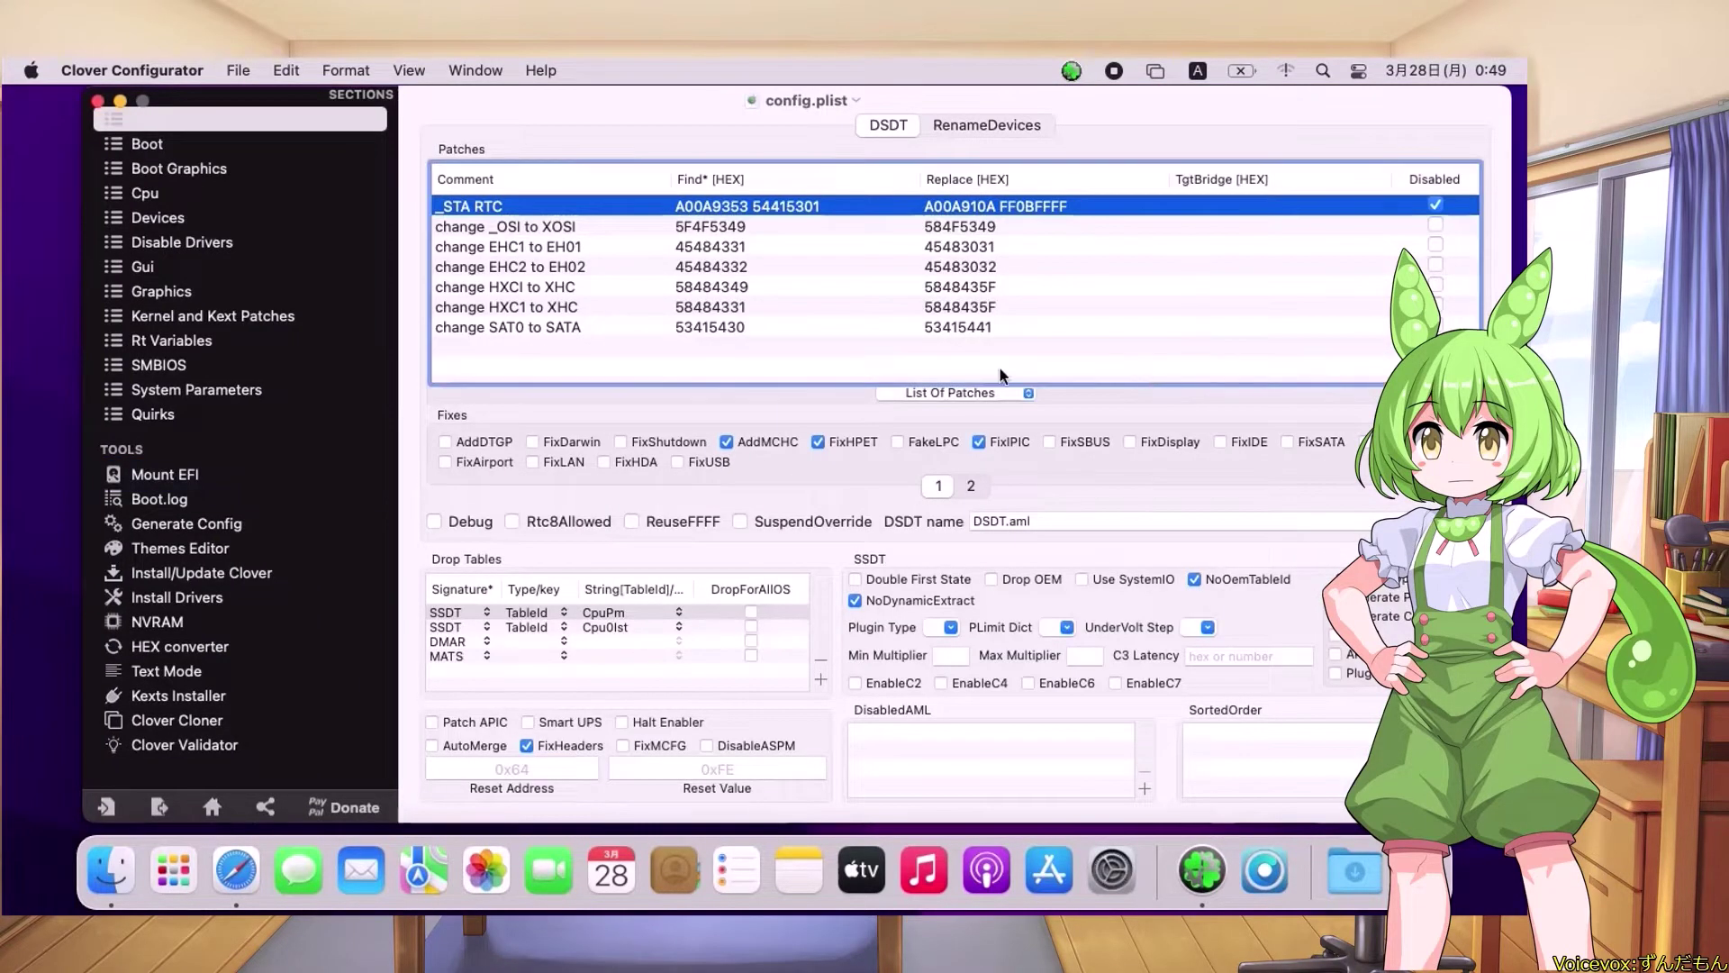
# In the Rt Variables section, set CsrActiveConfig to 0xFEF and HWTarget to x86legacy
pyautogui.click(179, 340)
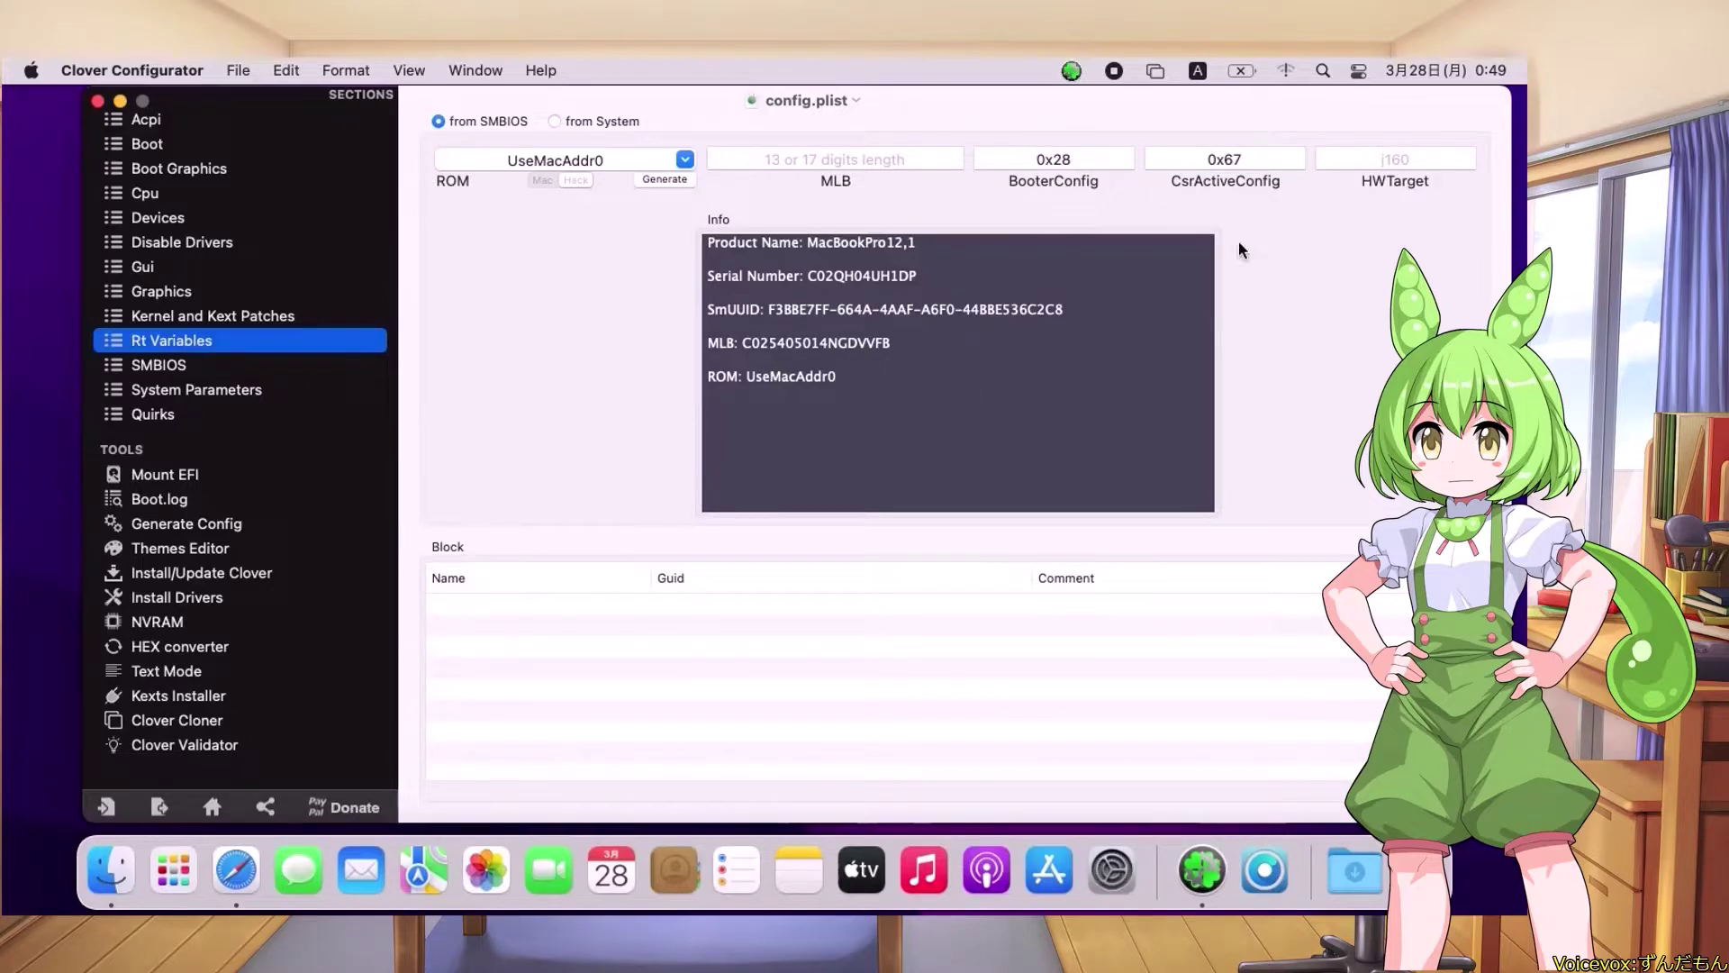
pyautogui.click(1246, 159)
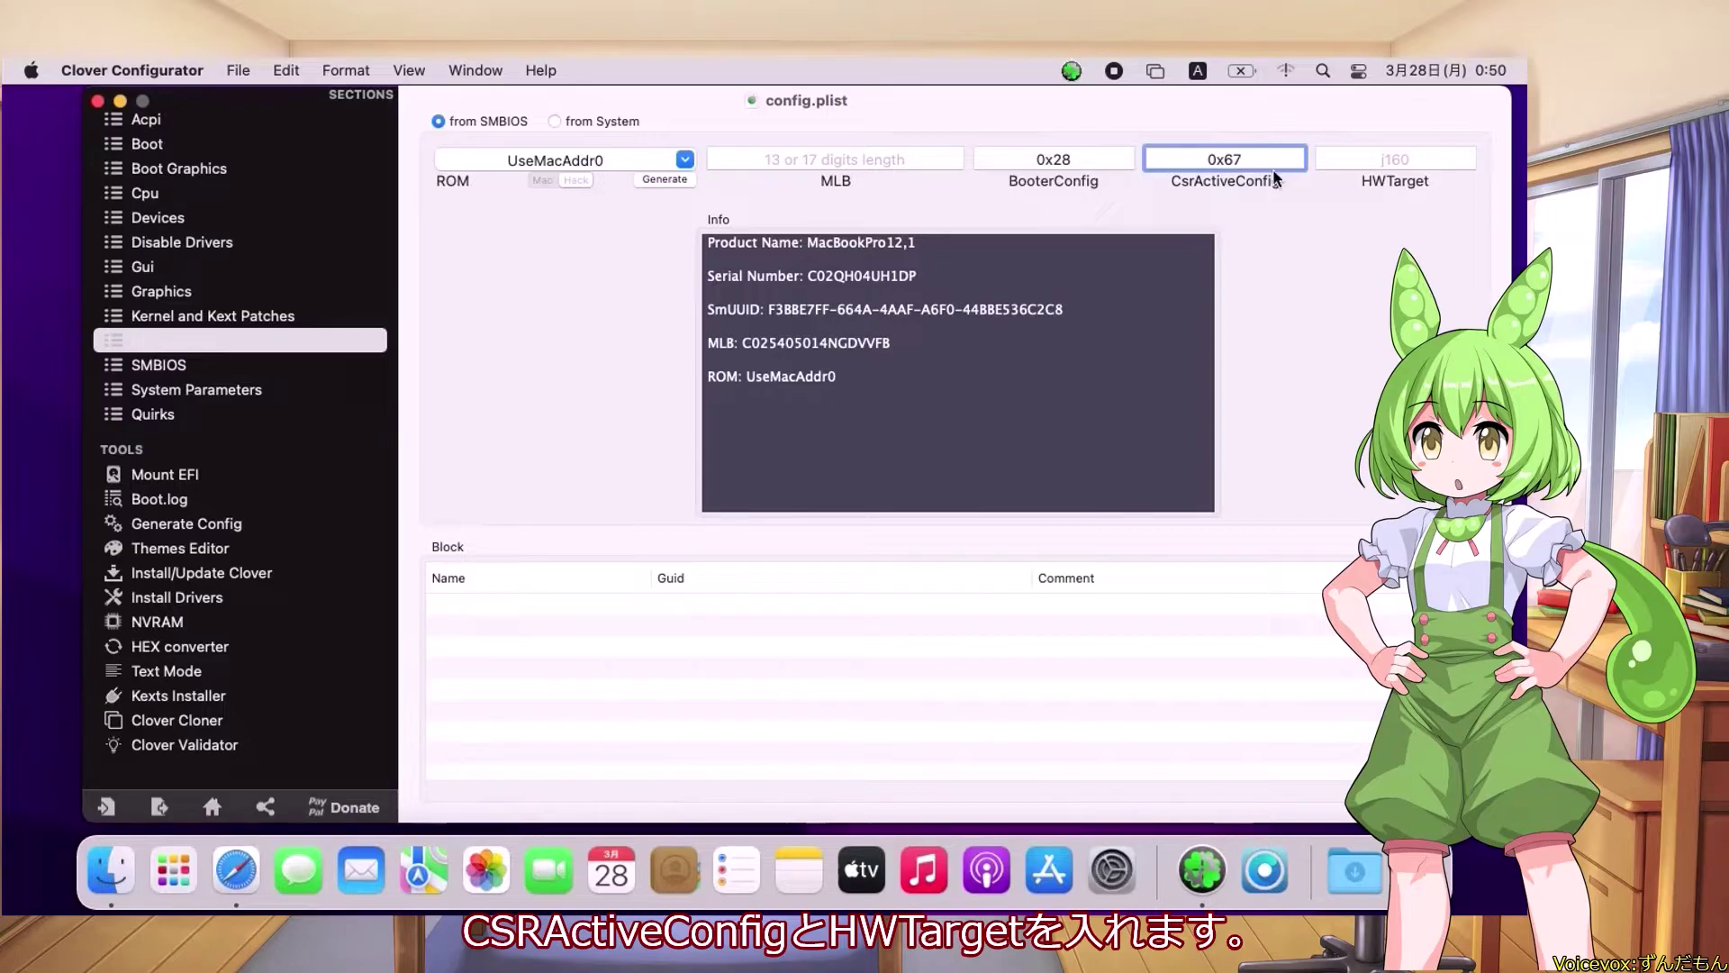
pyautogui.press('BackSpace')
pyautogui.press('BackSpace')
pyautogui.press('BackSpace')
pyautogui.press('BackSpace')
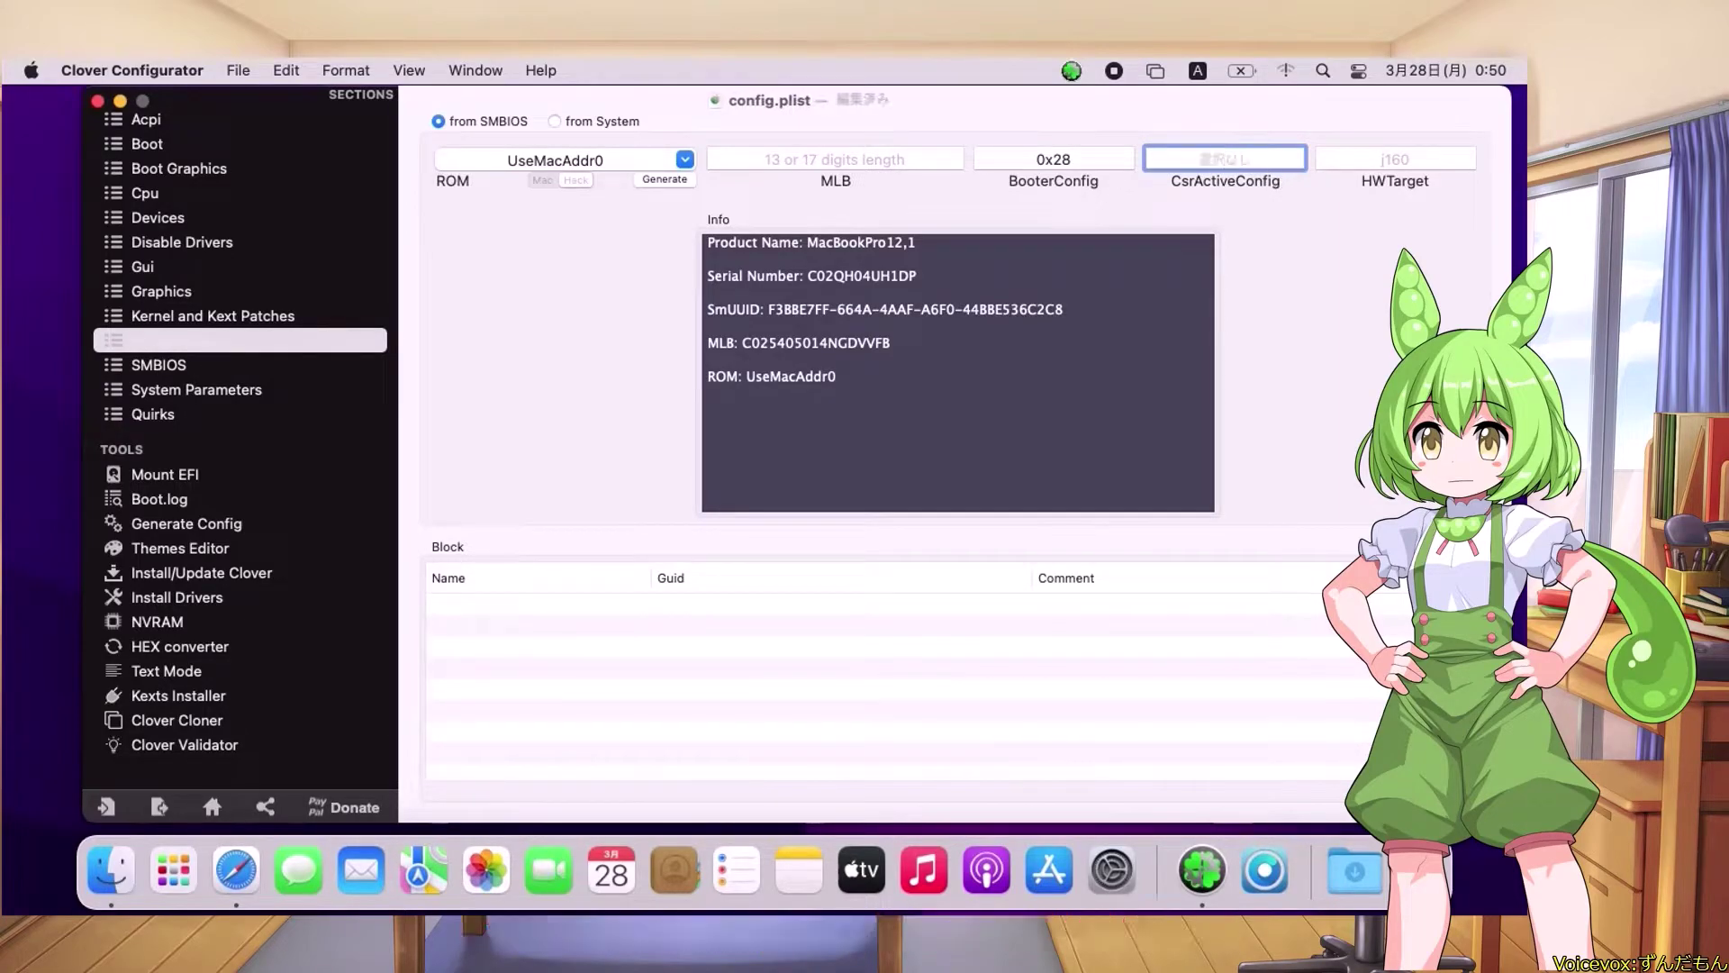
pyautogui.write('0xFEF')
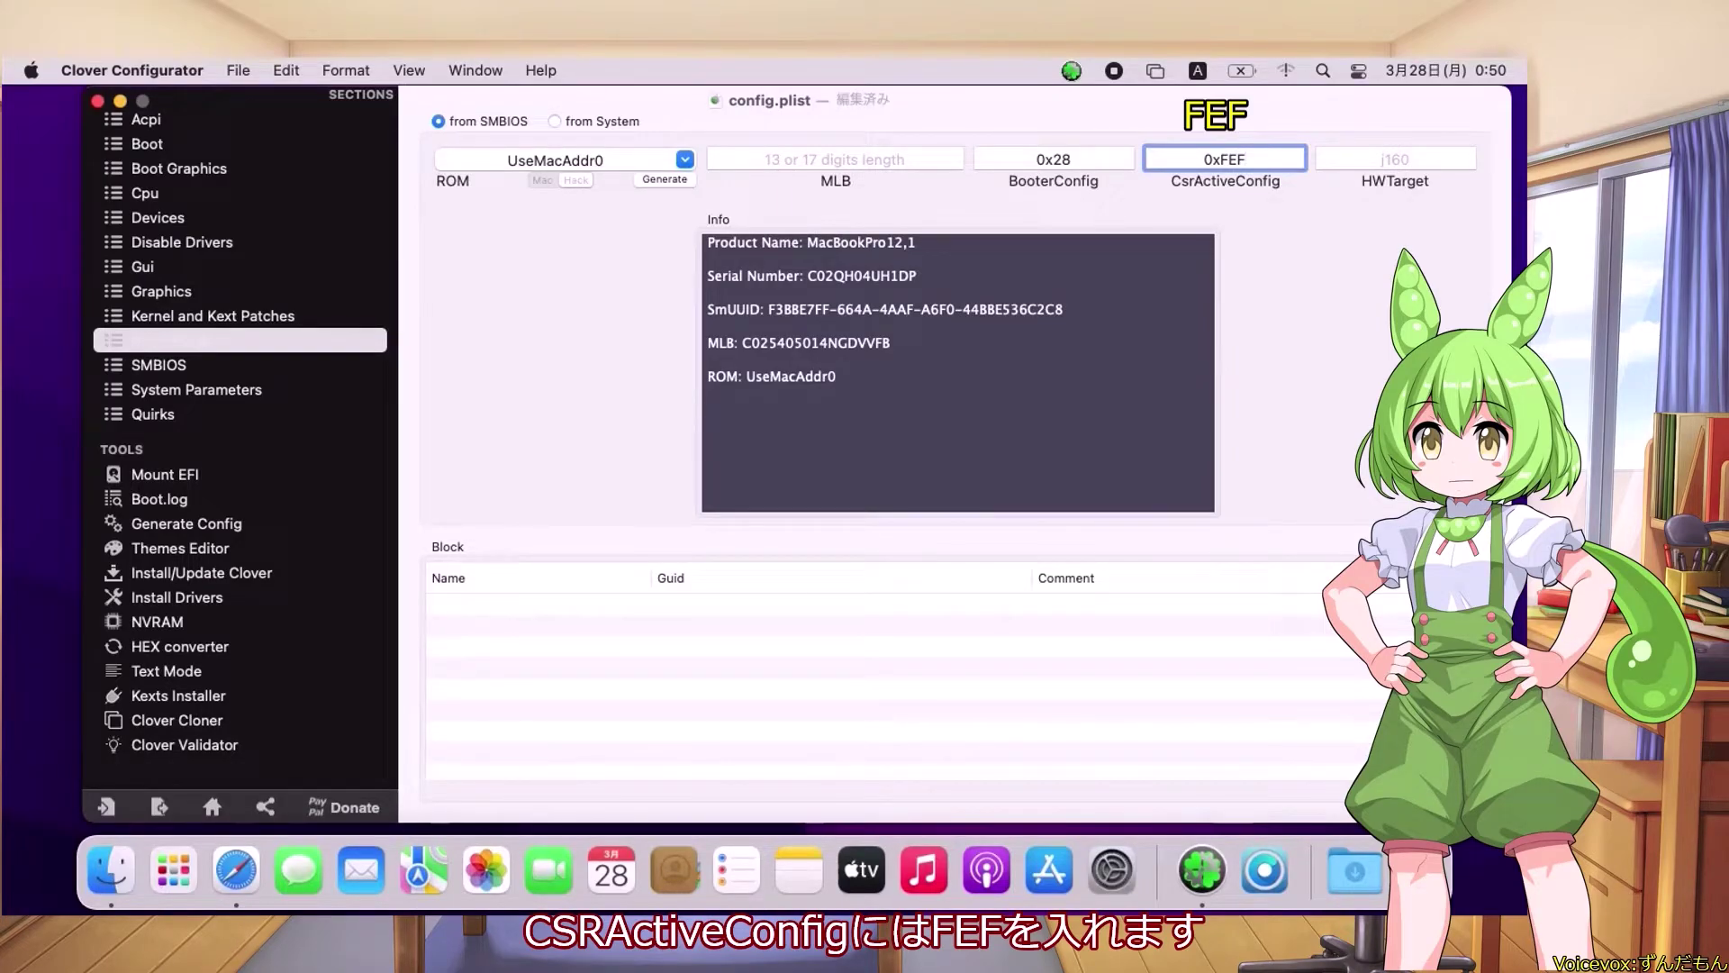
pyautogui.click(1357, 160)
pyautogui.write('x86legacy')
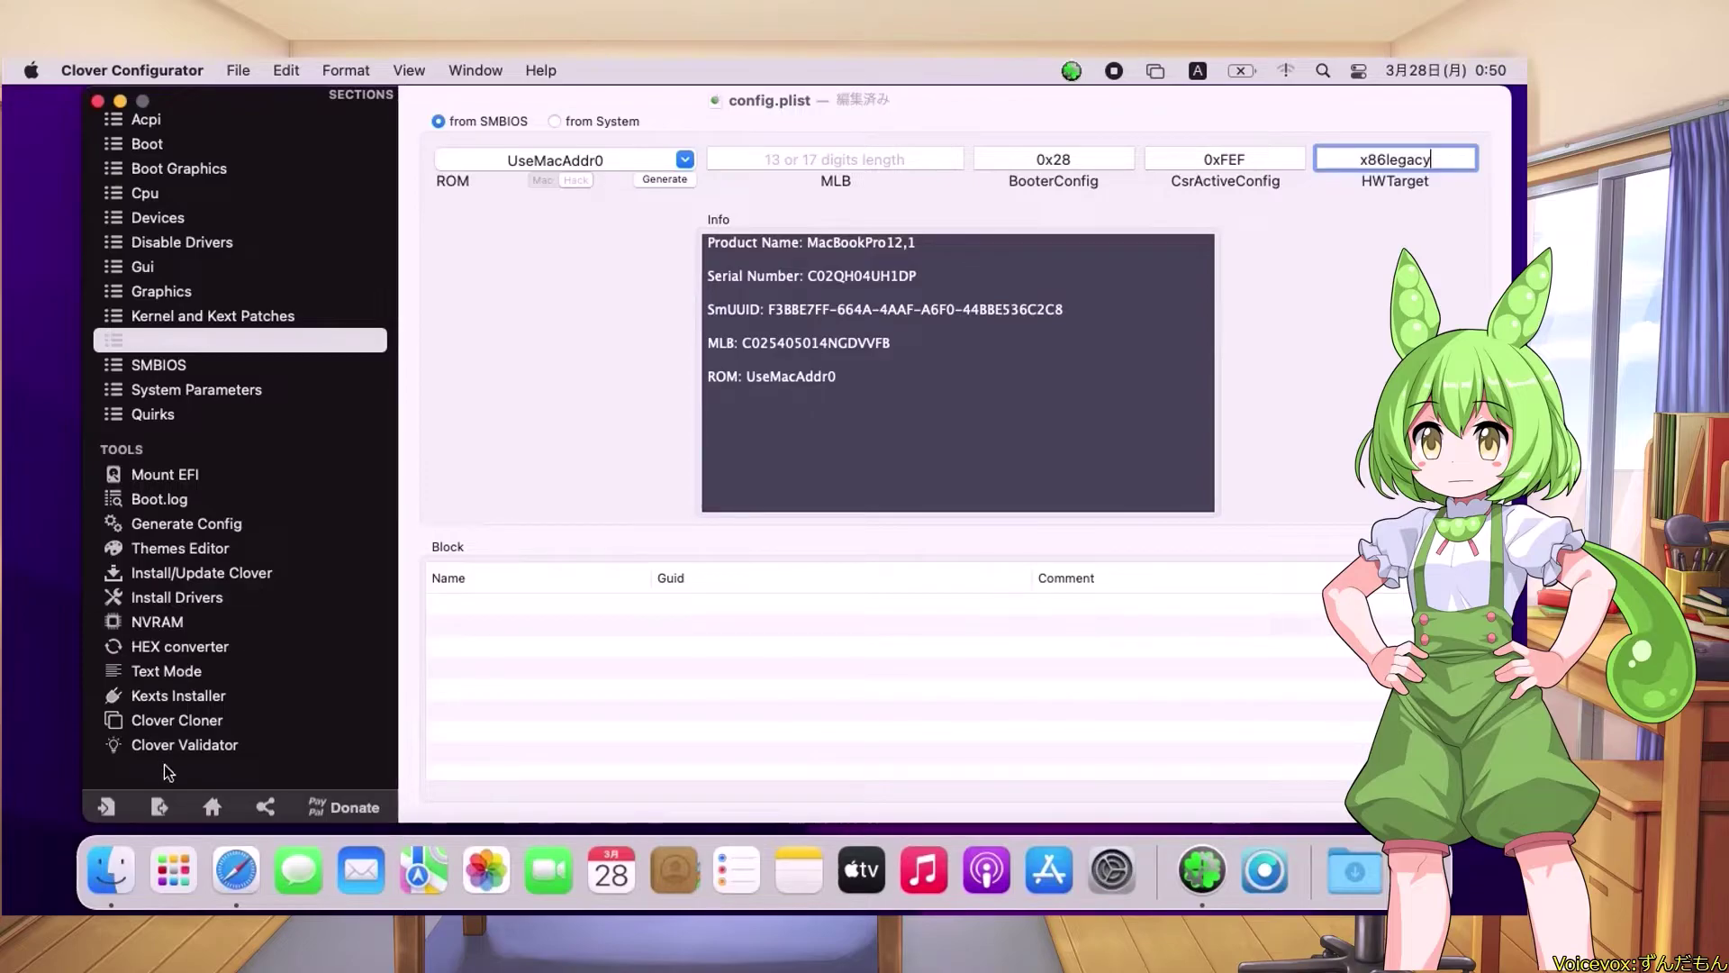
# Save config.plist and close its window, accepting that older versions cannot be accessed
pyautogui.click(159, 808)
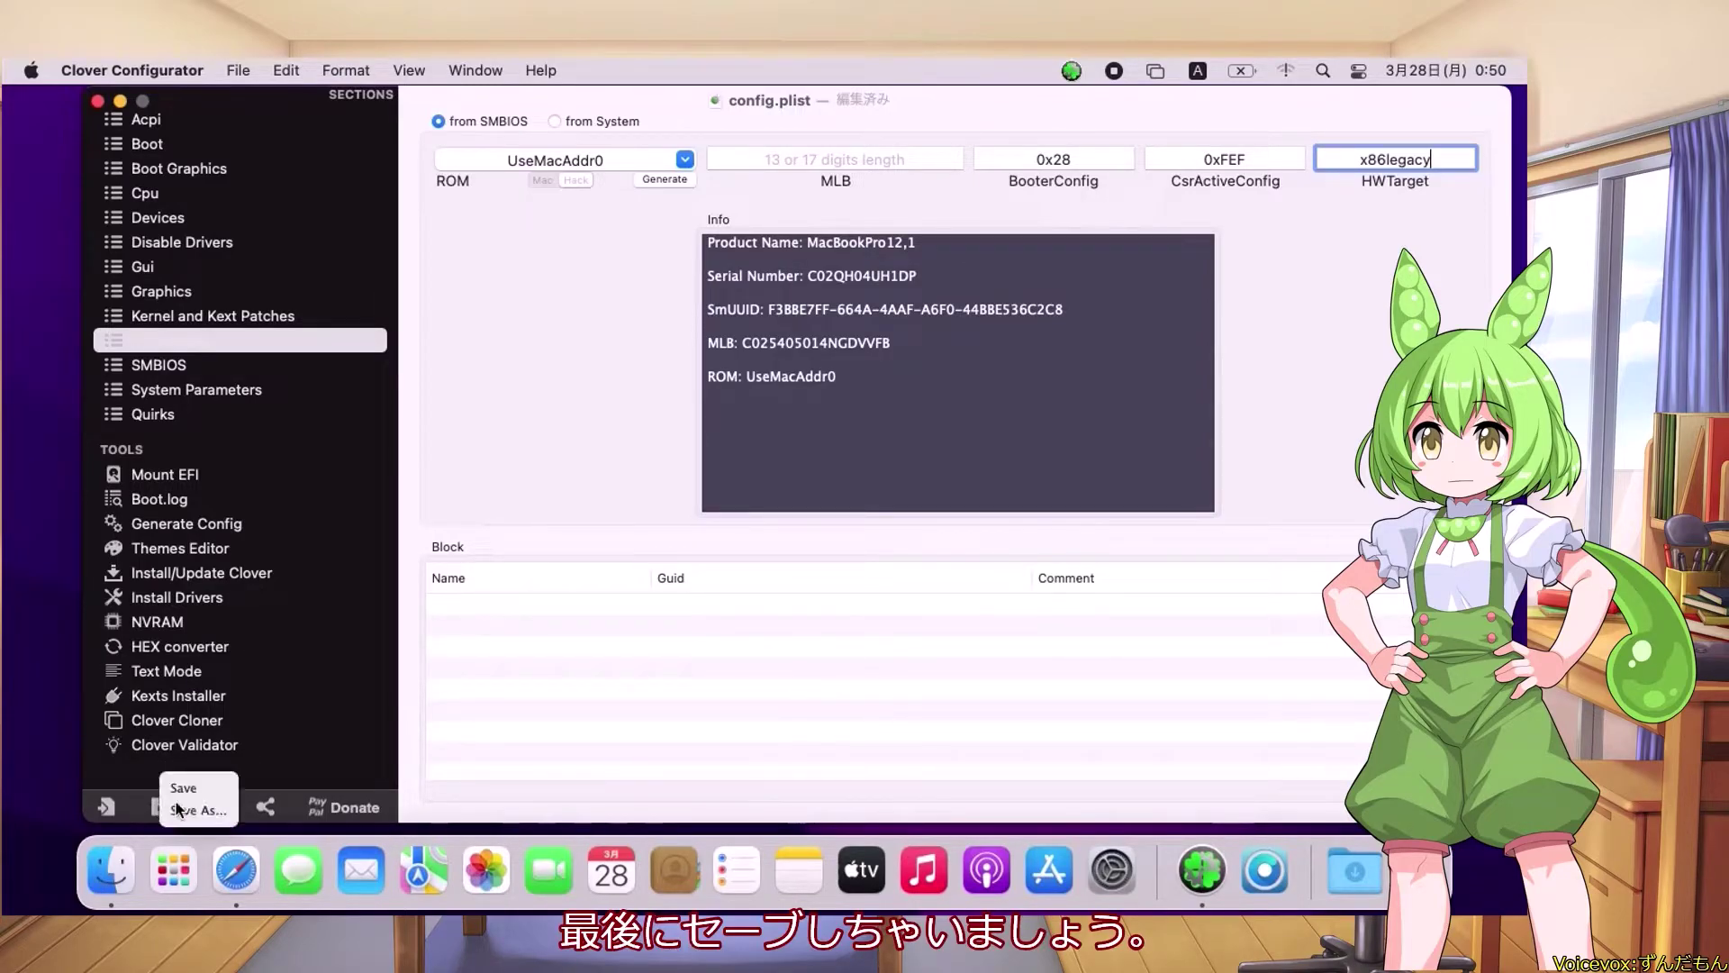
pyautogui.click(185, 789)
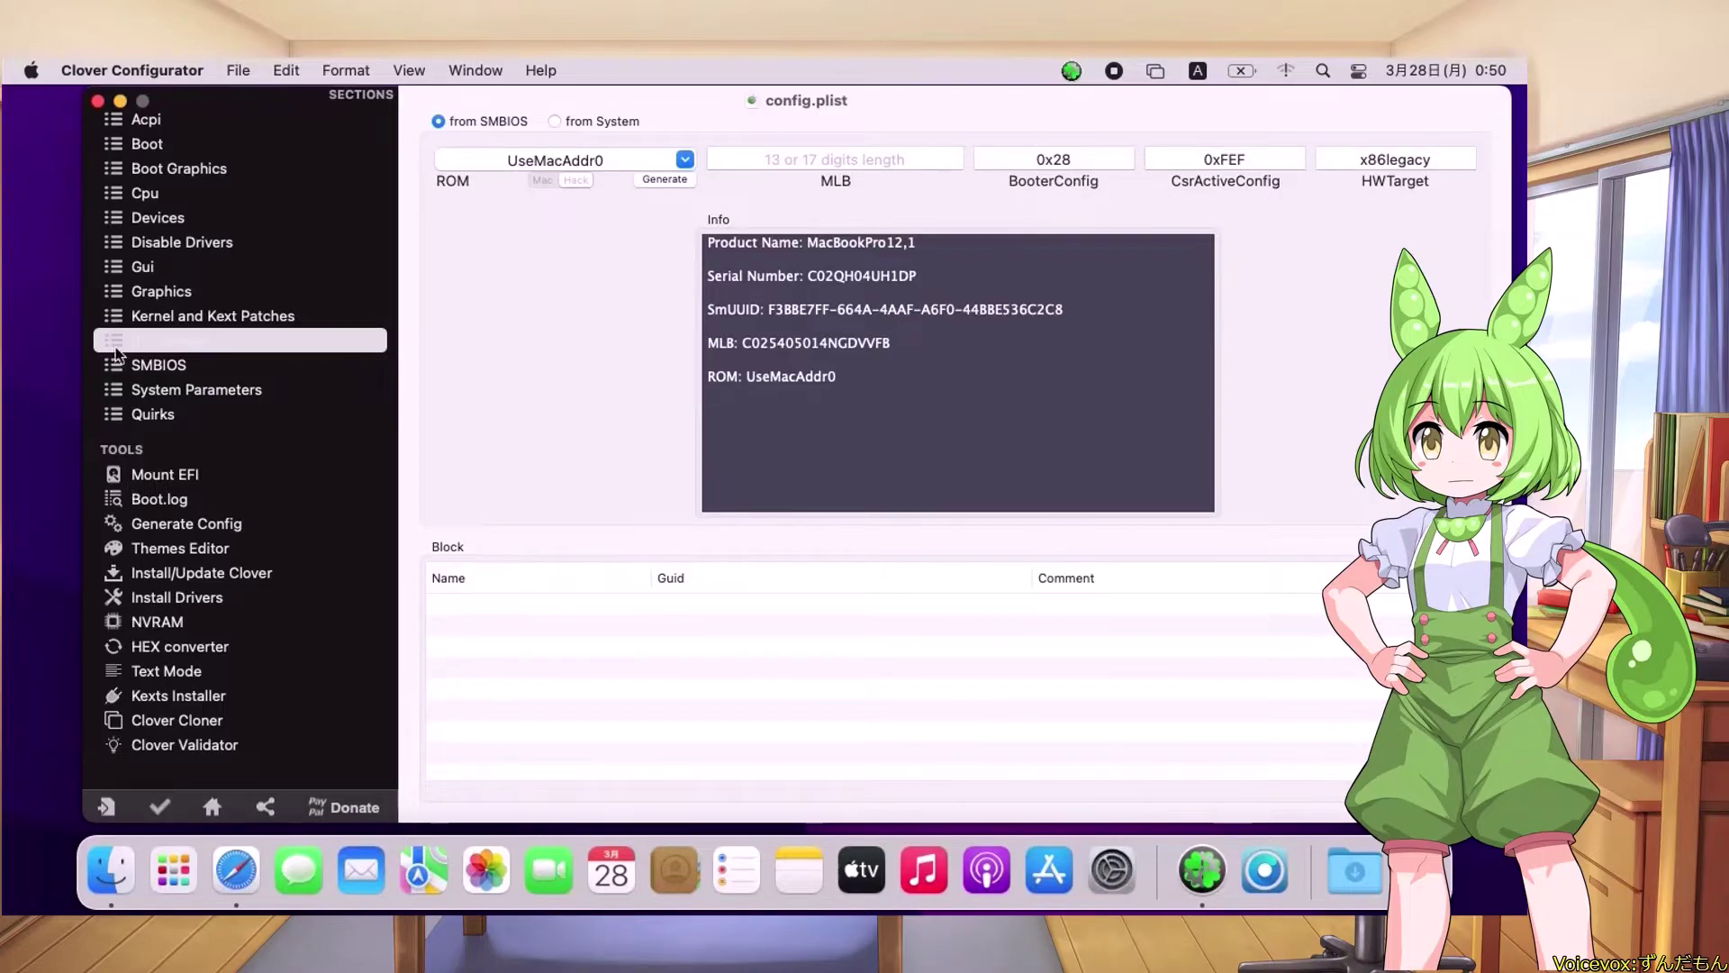
pyautogui.click(97, 105)
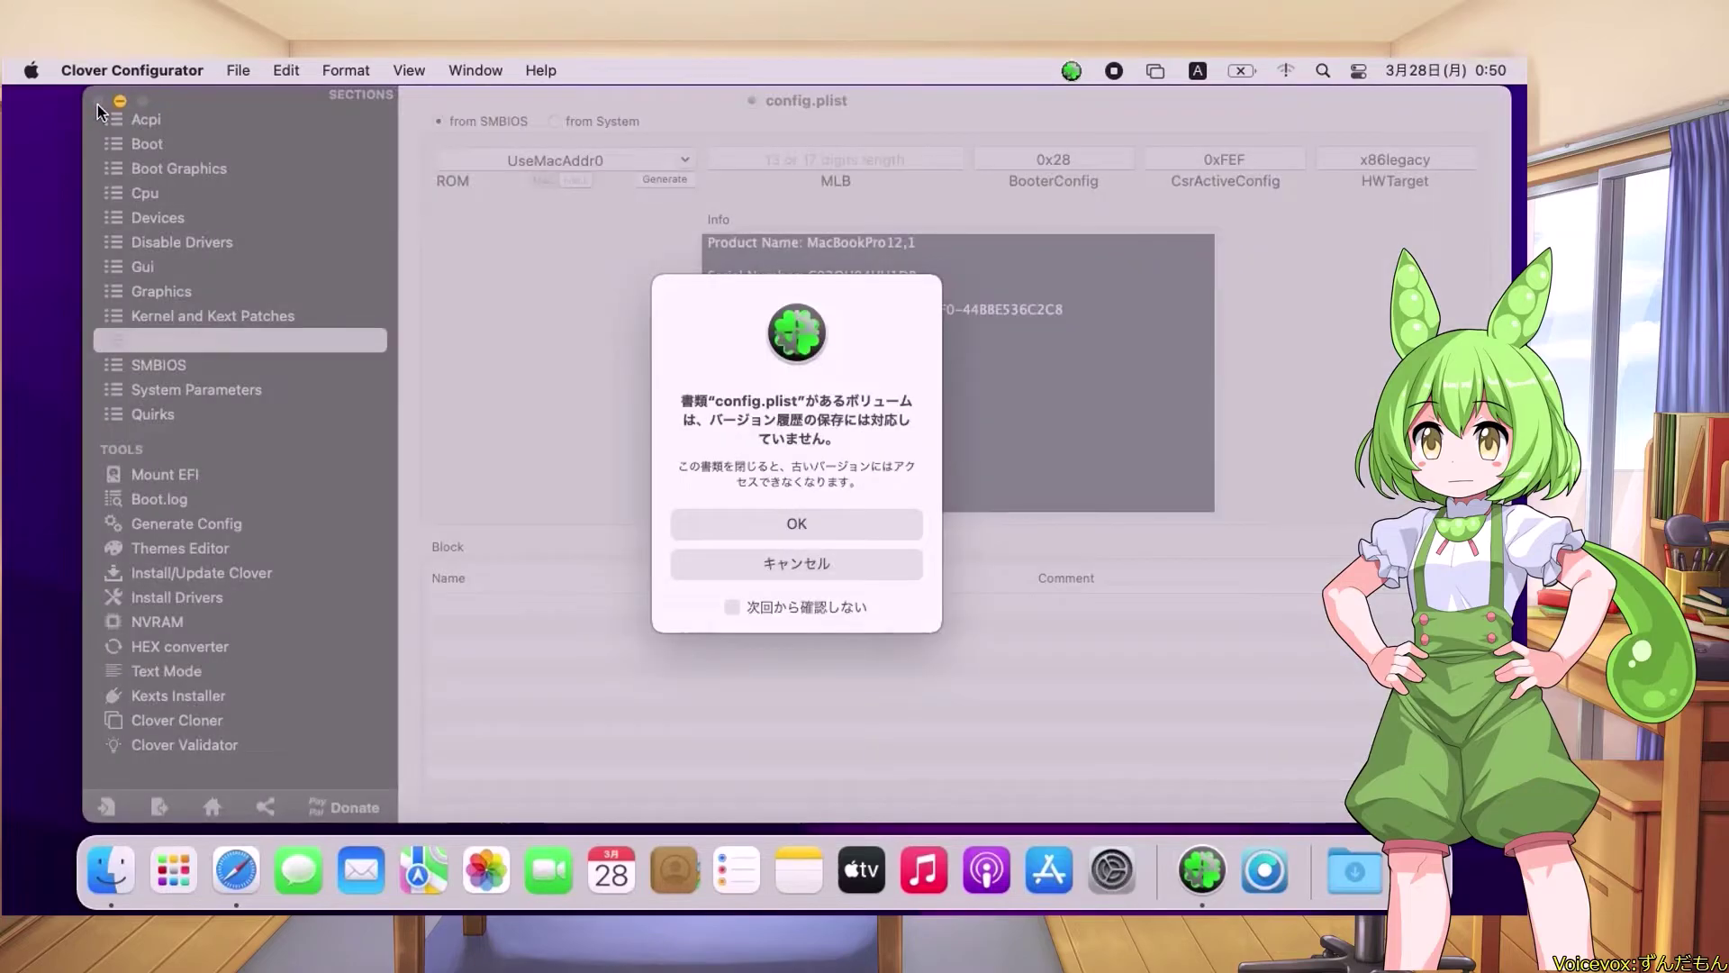
pyautogui.click(797, 527)
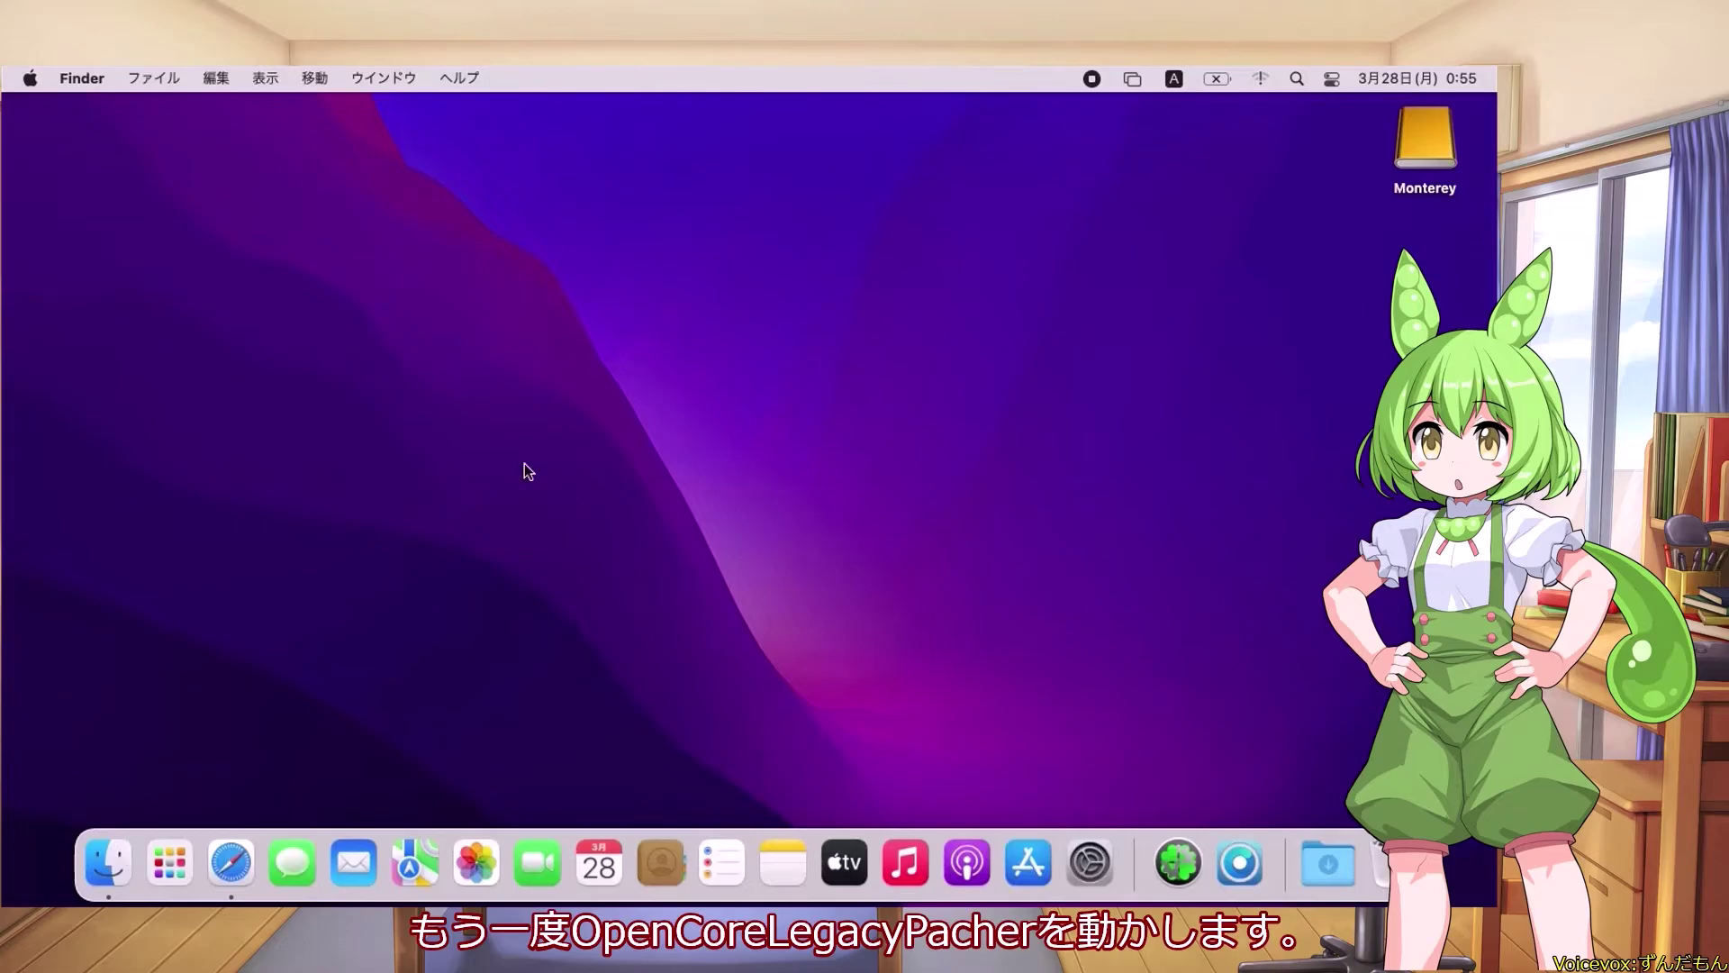
# Launch OpenCore-Patcher from the Applications folder in a new Finder window
pyautogui.press('super+n')
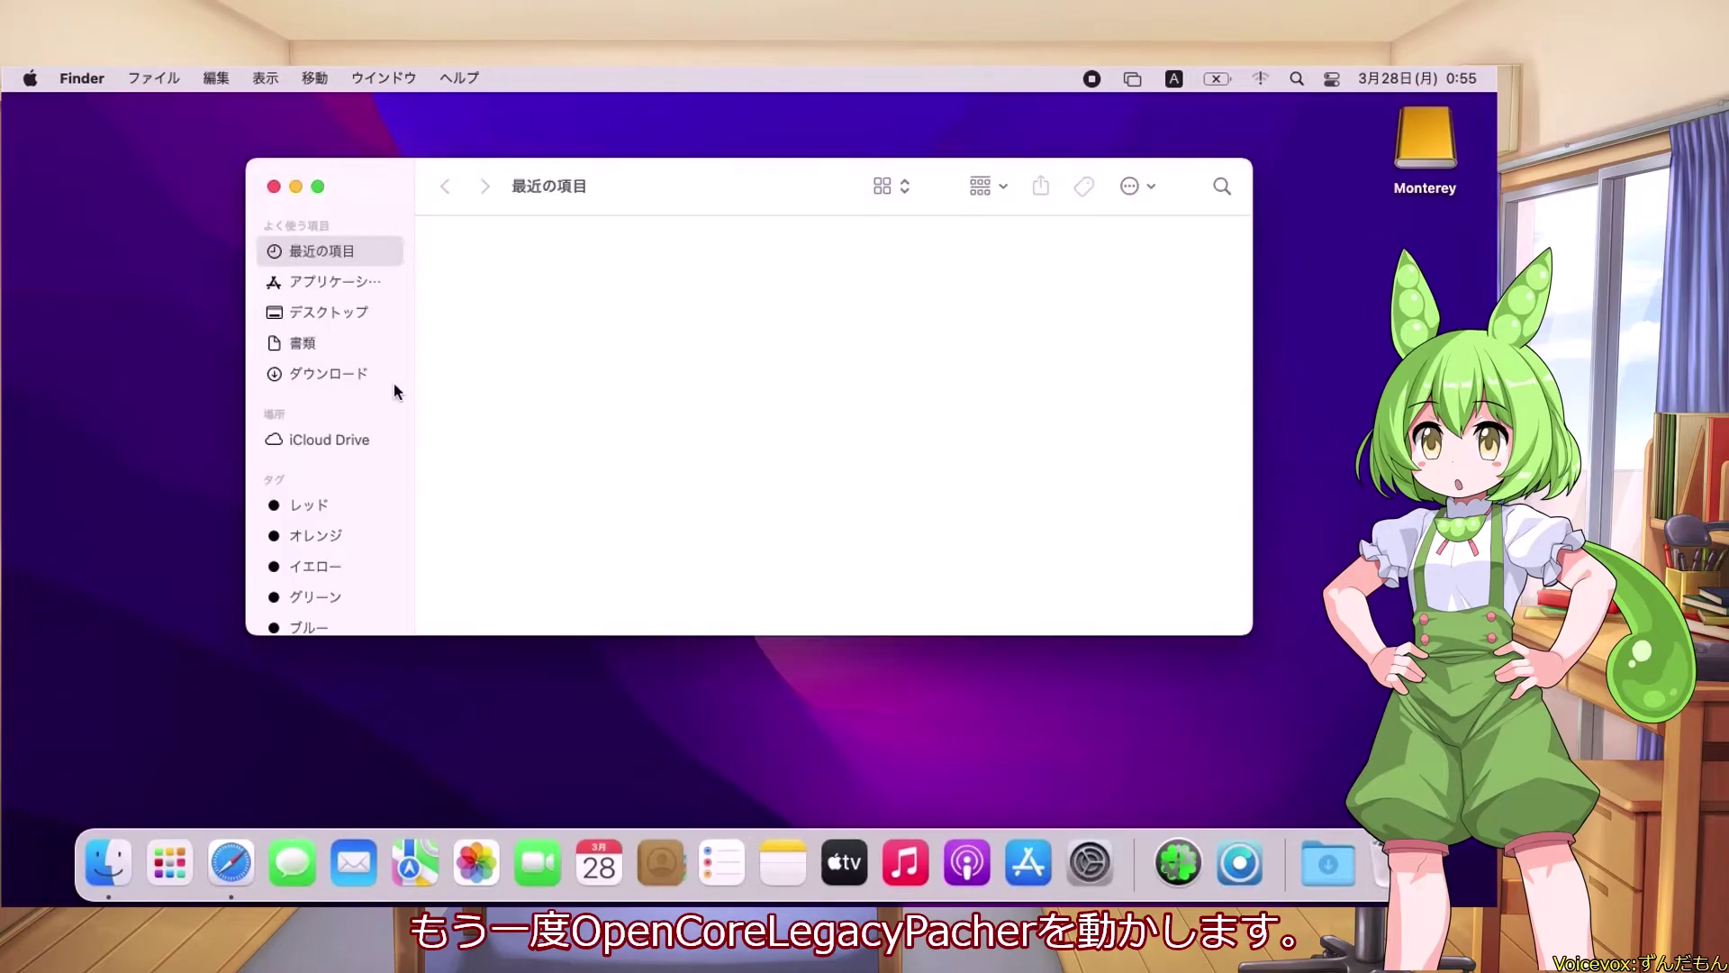
pyautogui.click(326, 281)
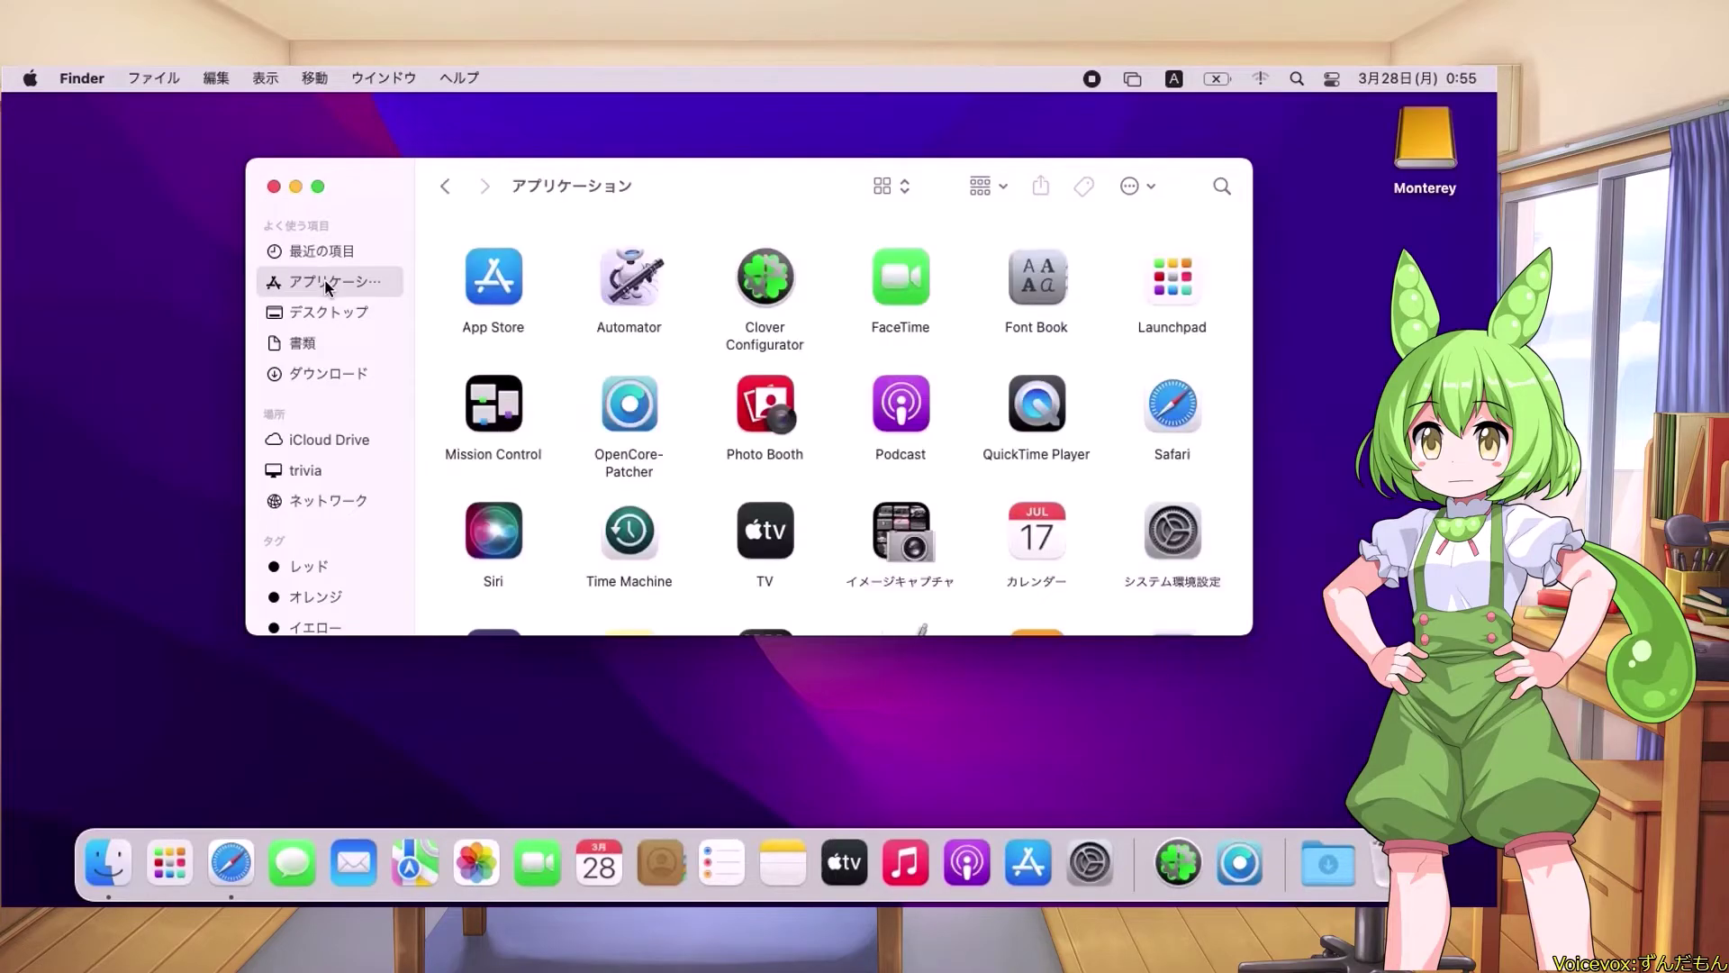
pyautogui.click(627, 391)
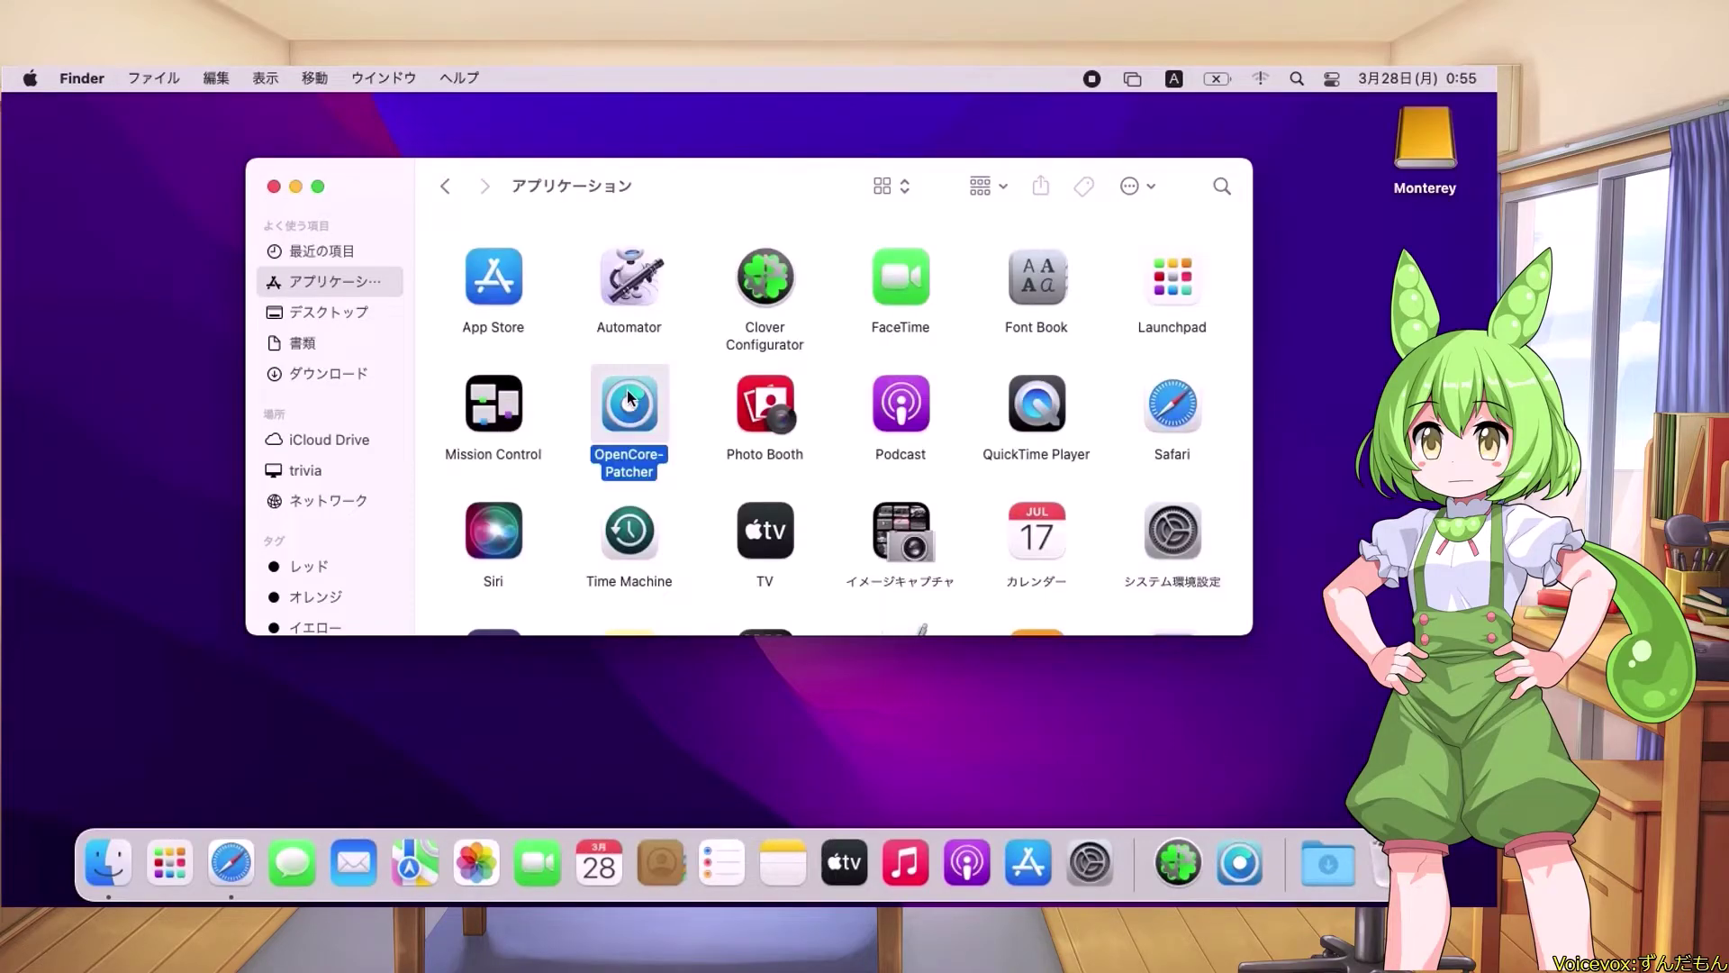
pyautogui.rightClick(627, 391)
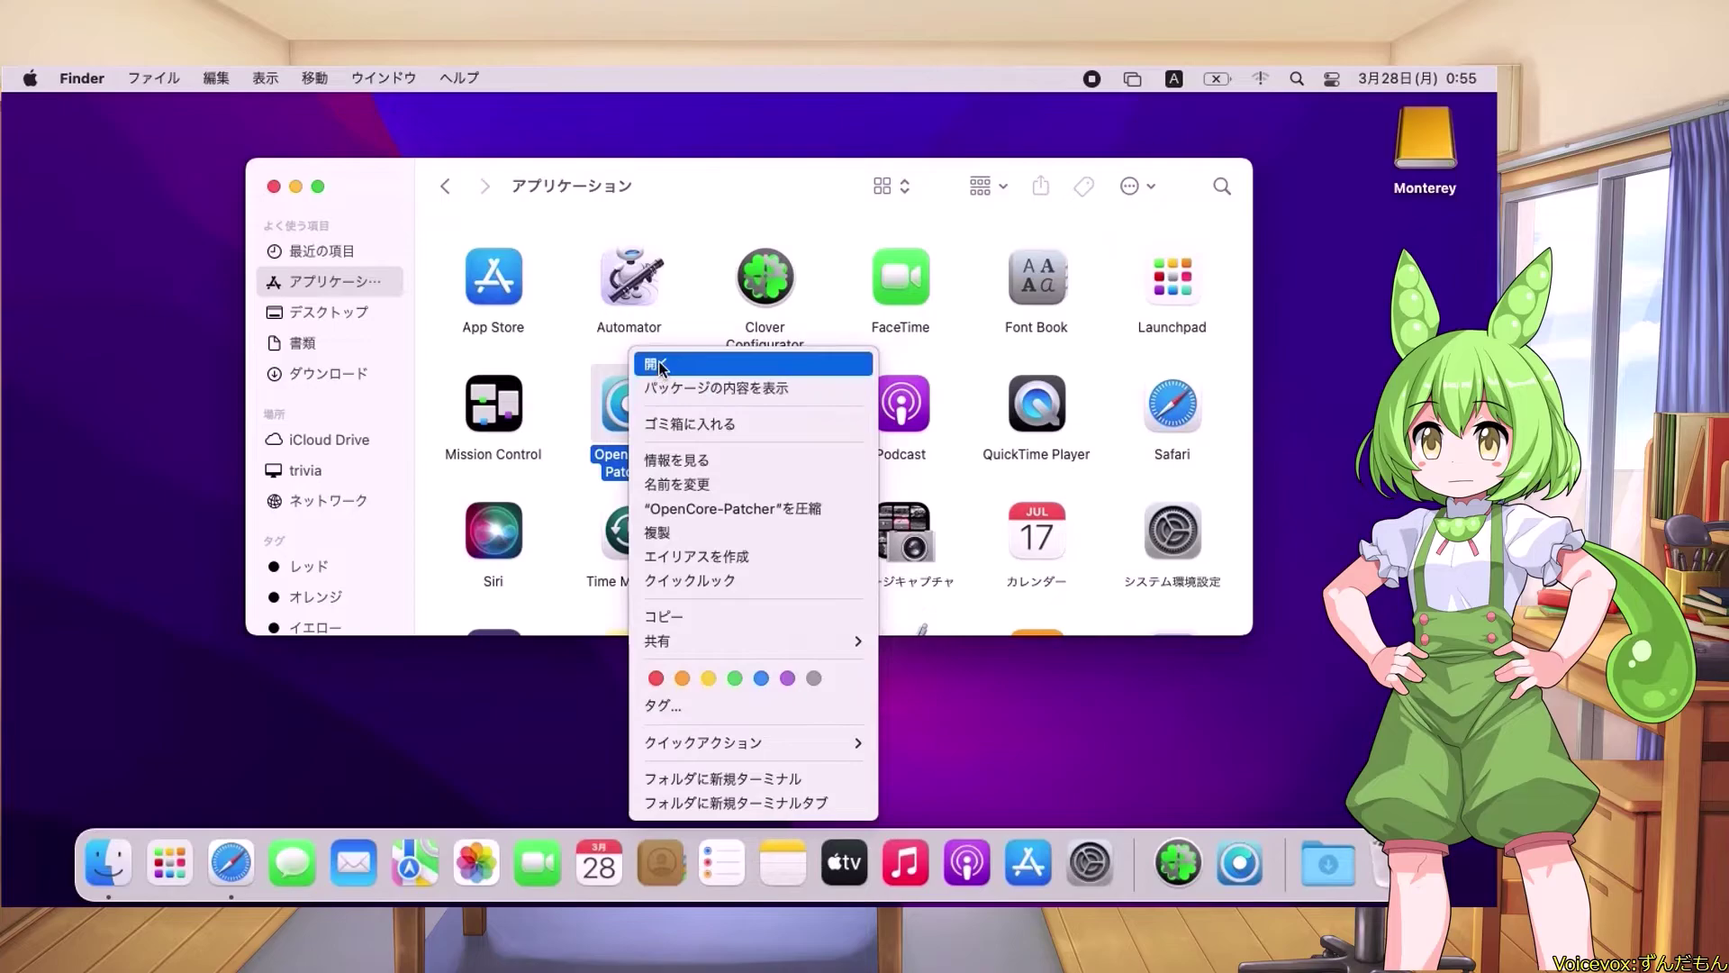
pyautogui.click(658, 365)
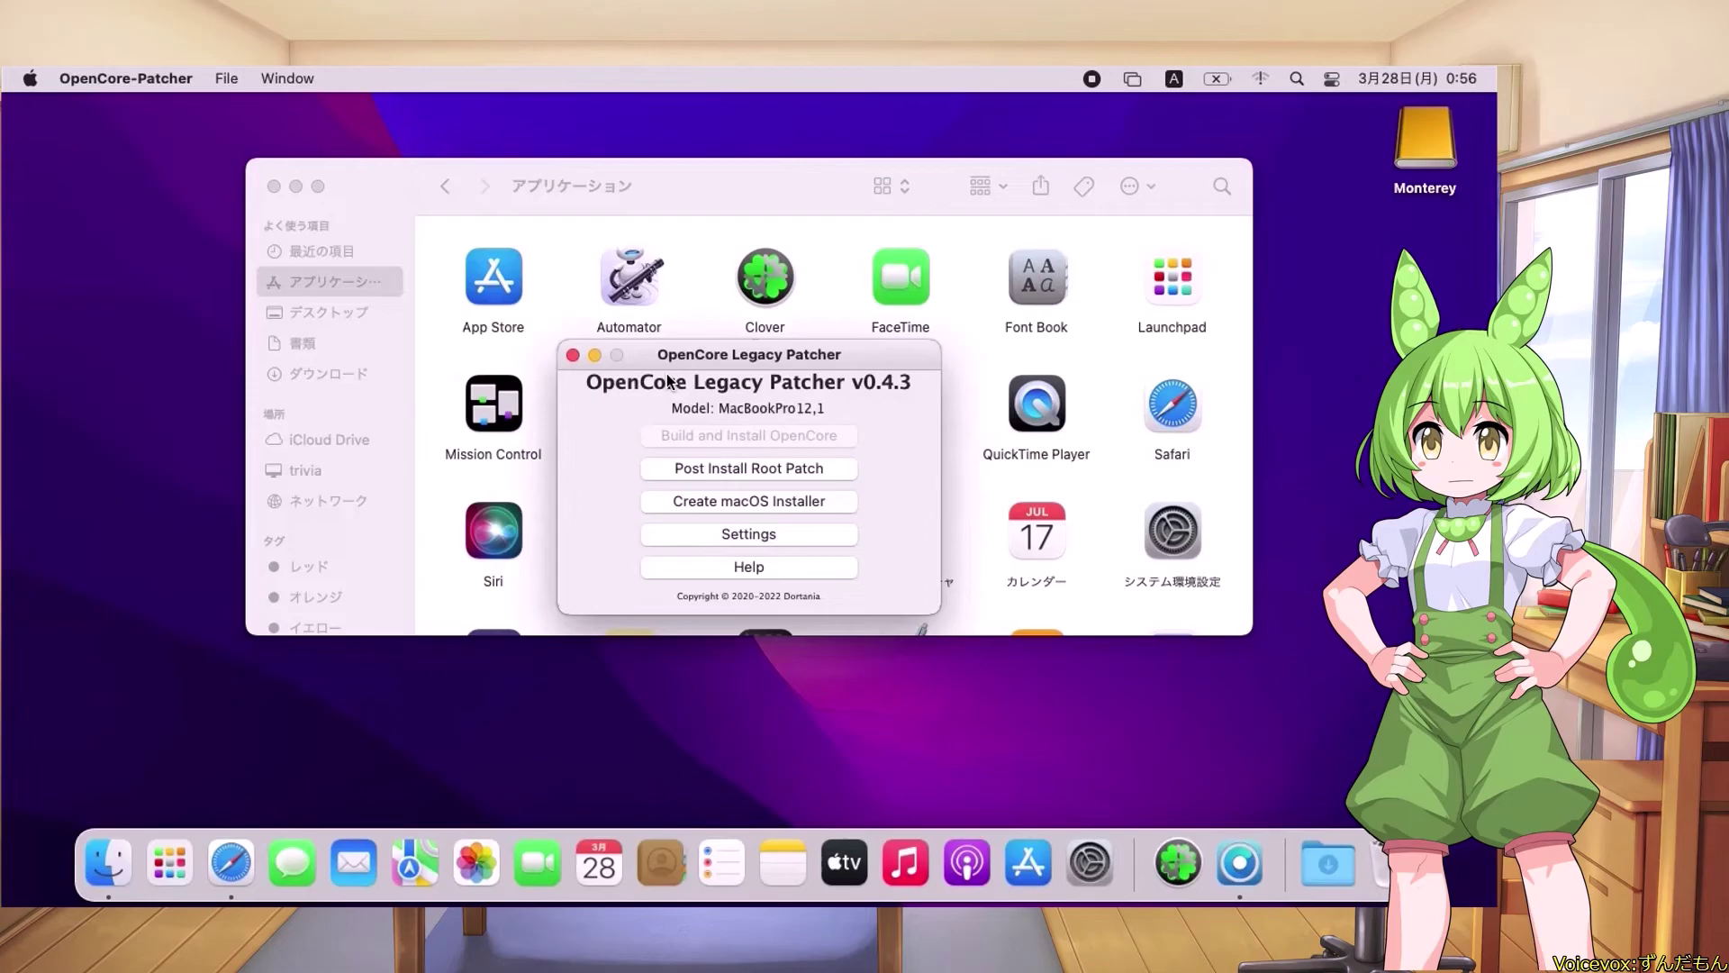
# Relaunch the patcher as root with the account password and start root patching from Post Install Root Patch
pyautogui.click(729, 469)
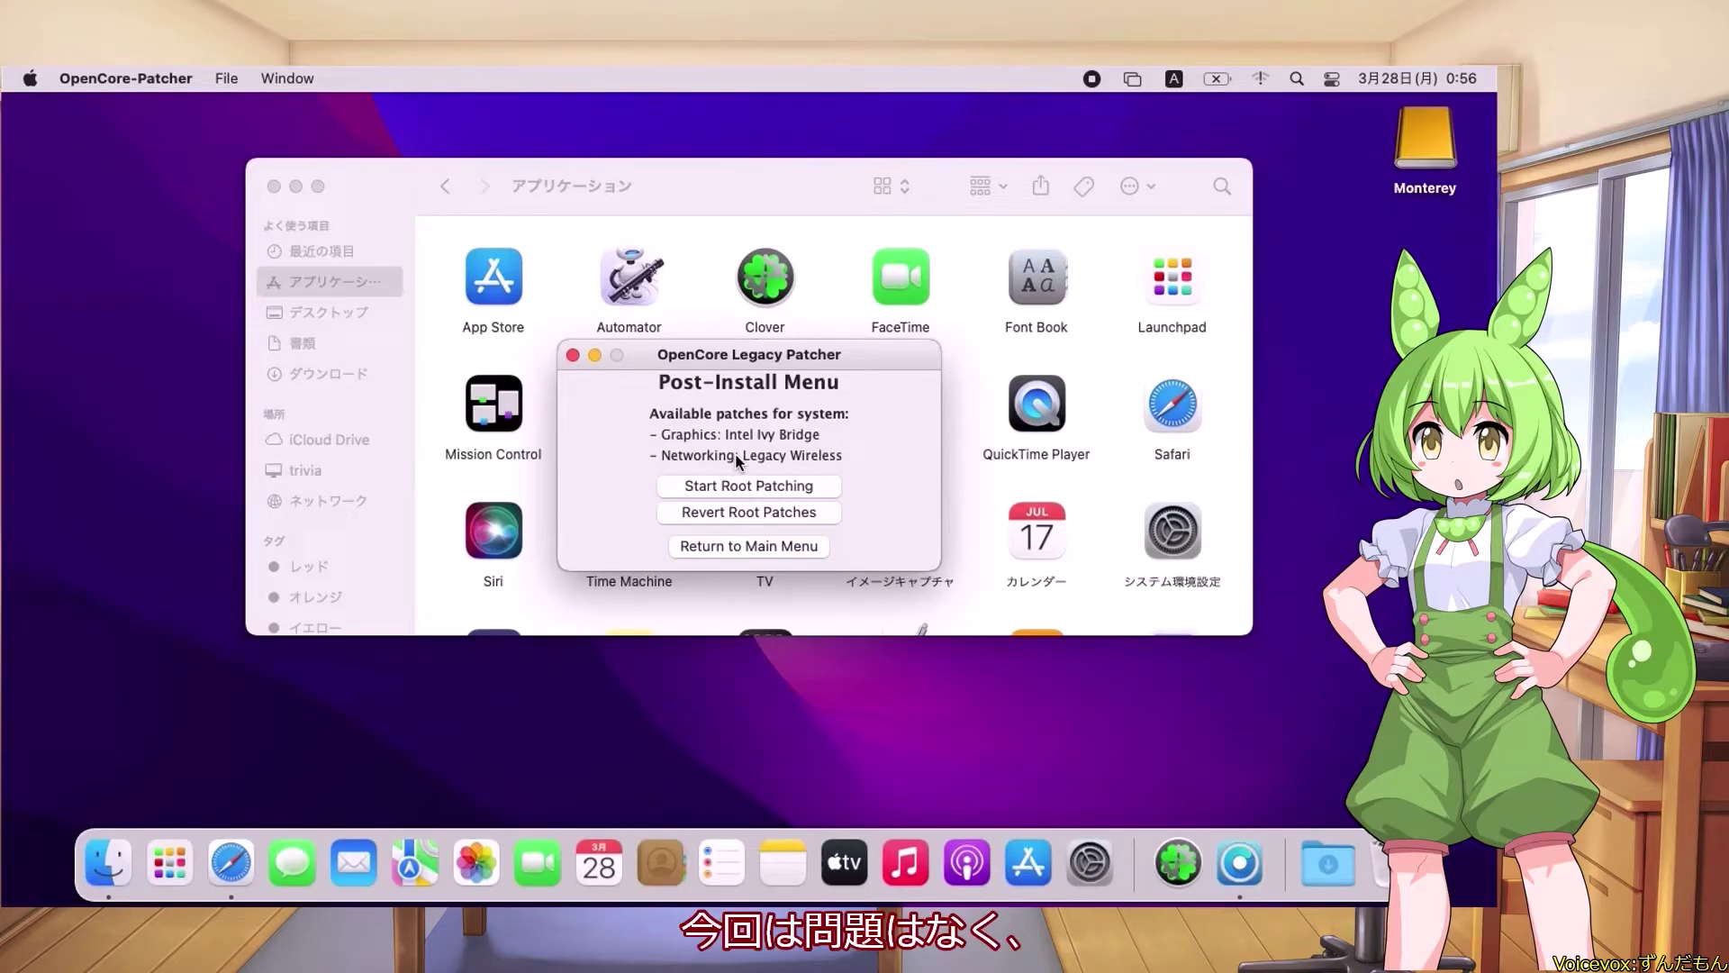
pyautogui.click(740, 486)
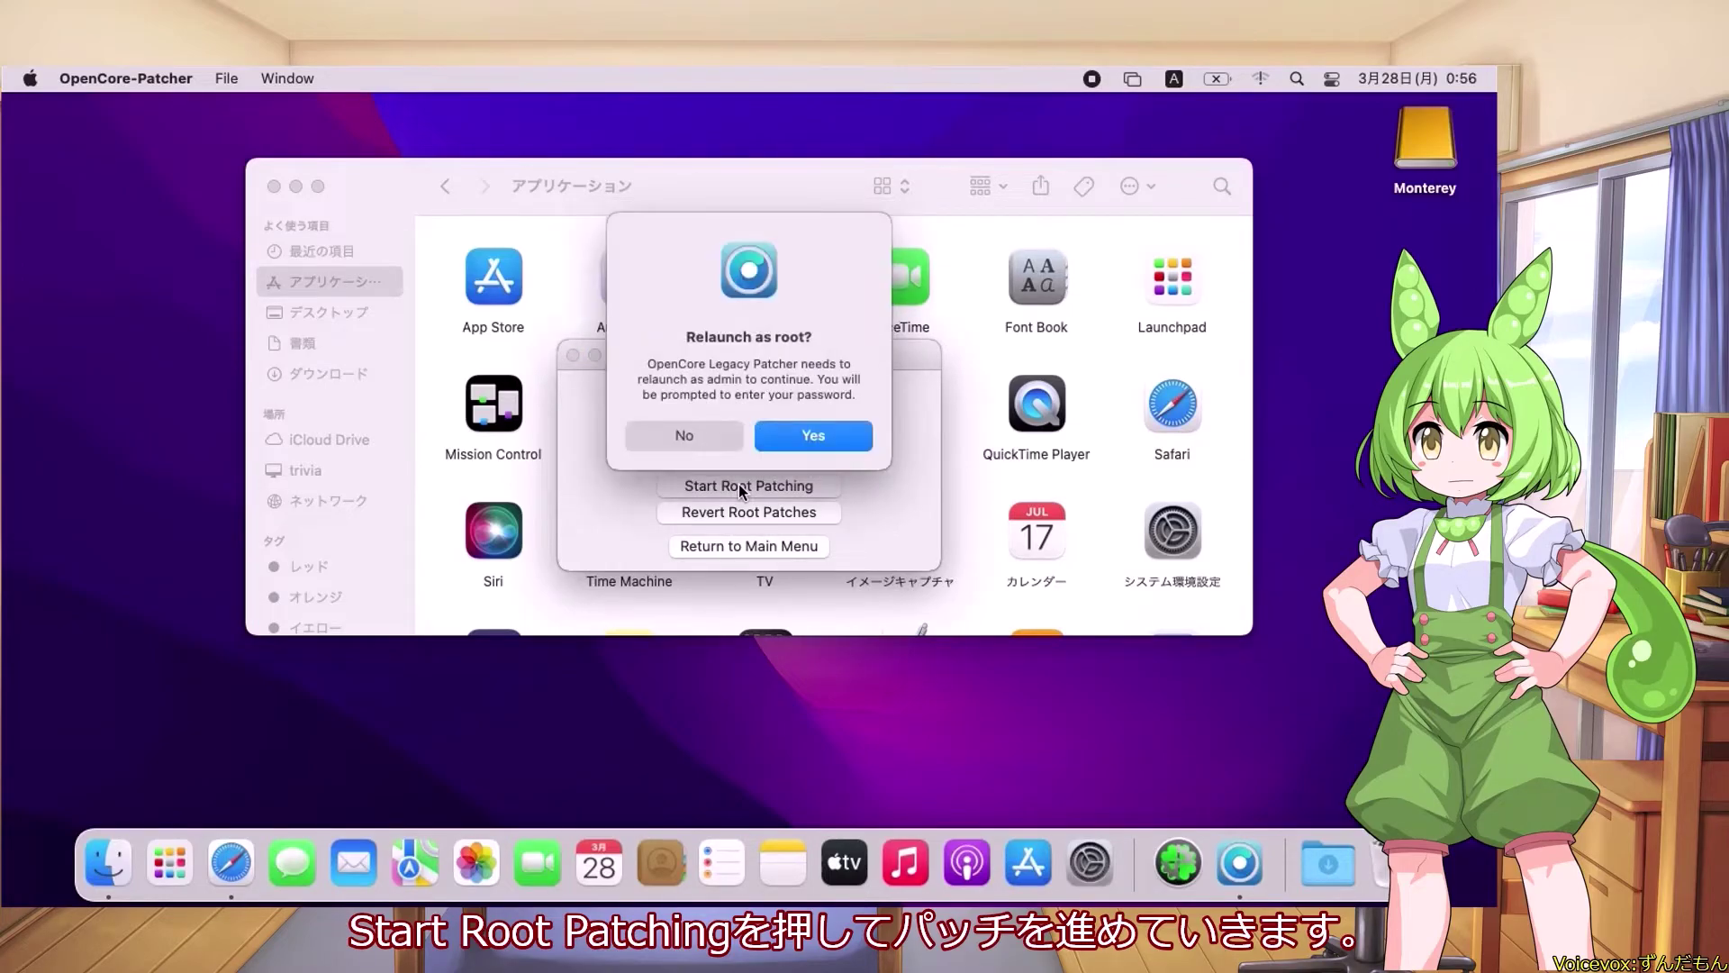
pyautogui.click(787, 442)
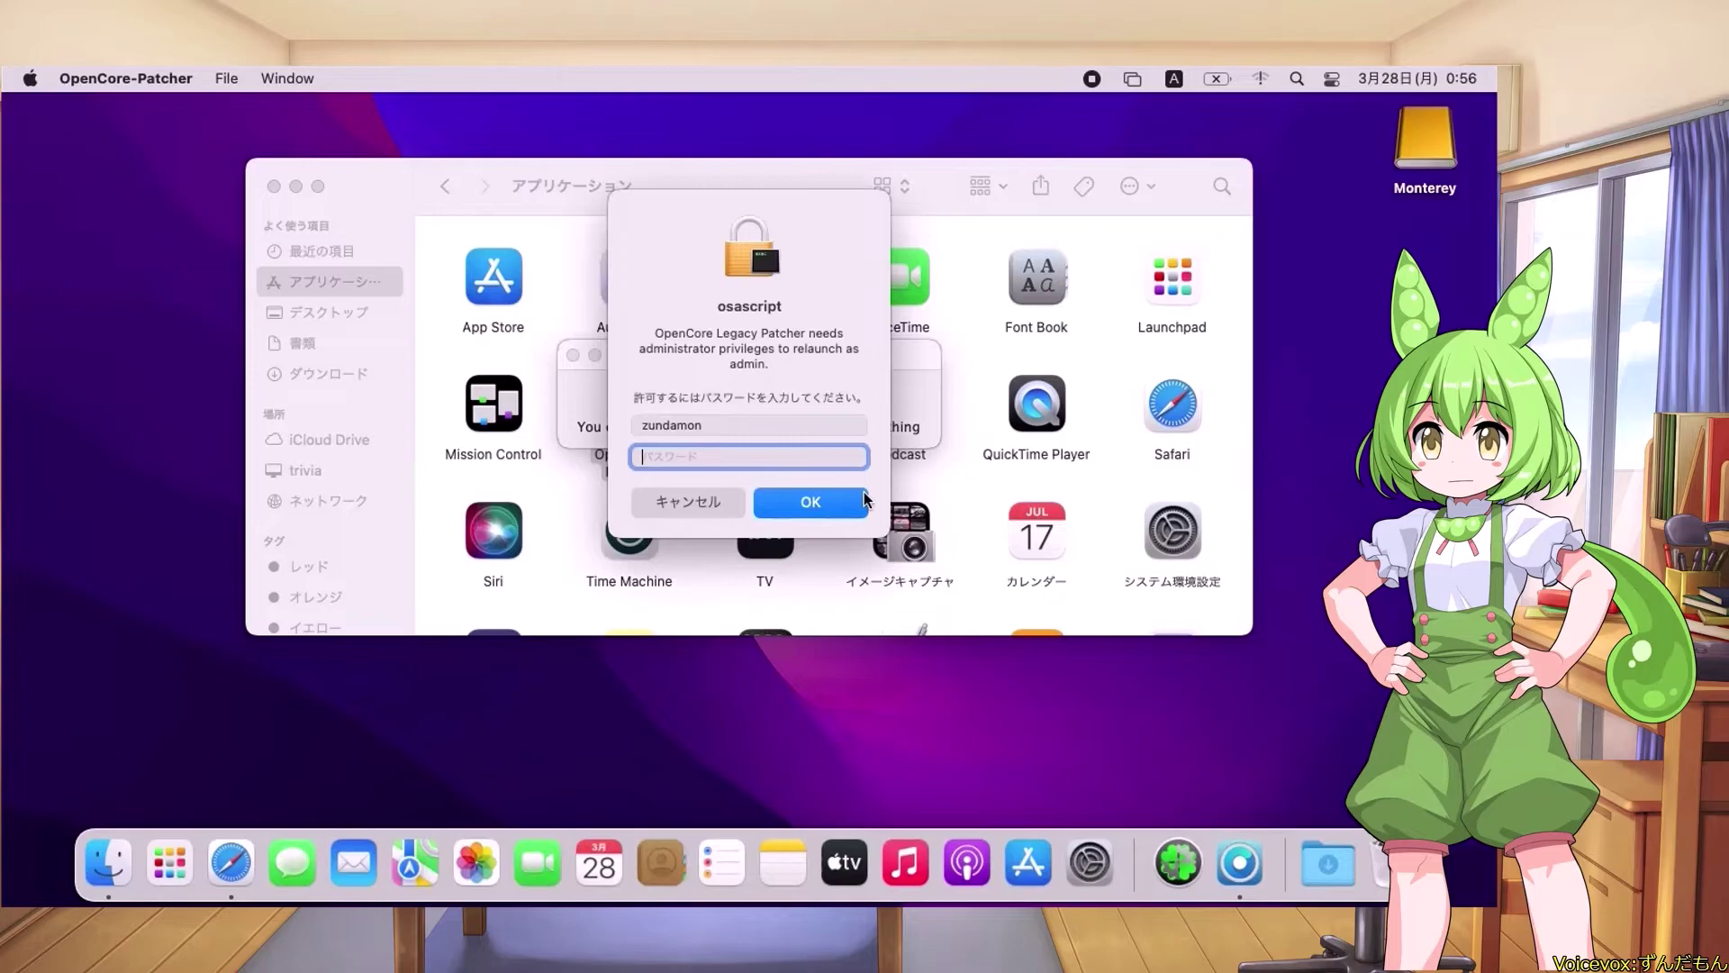
pyautogui.write('****')
pyautogui.press('Return')
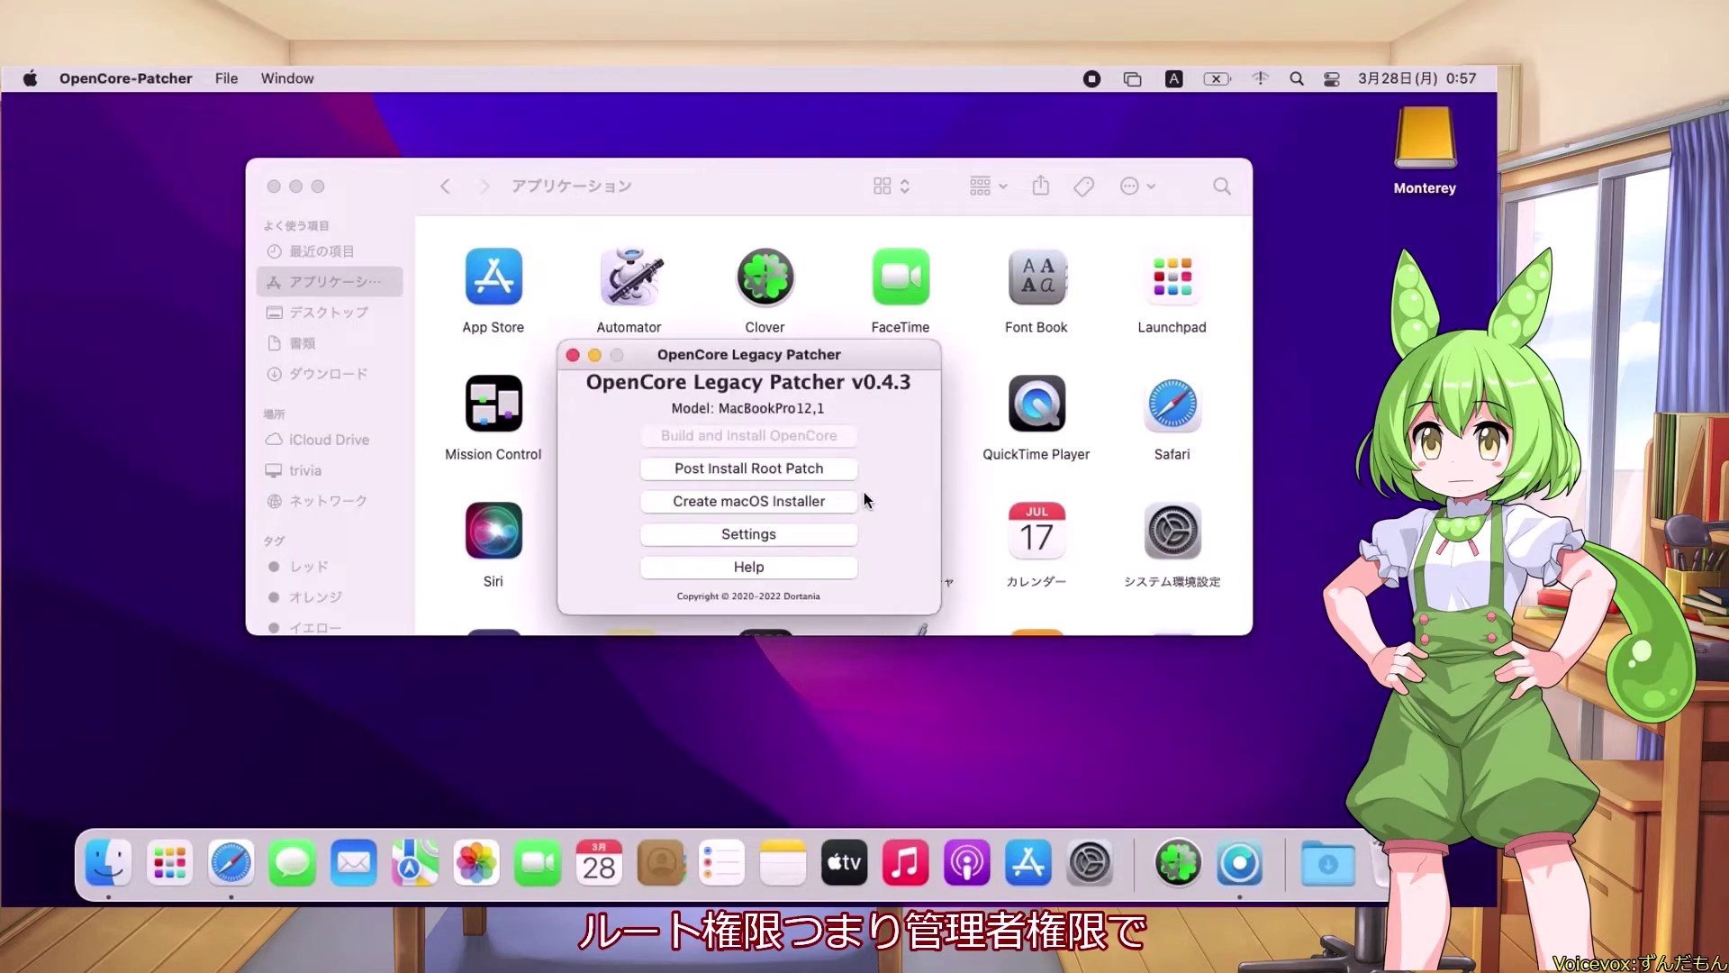
pyautogui.click(718, 469)
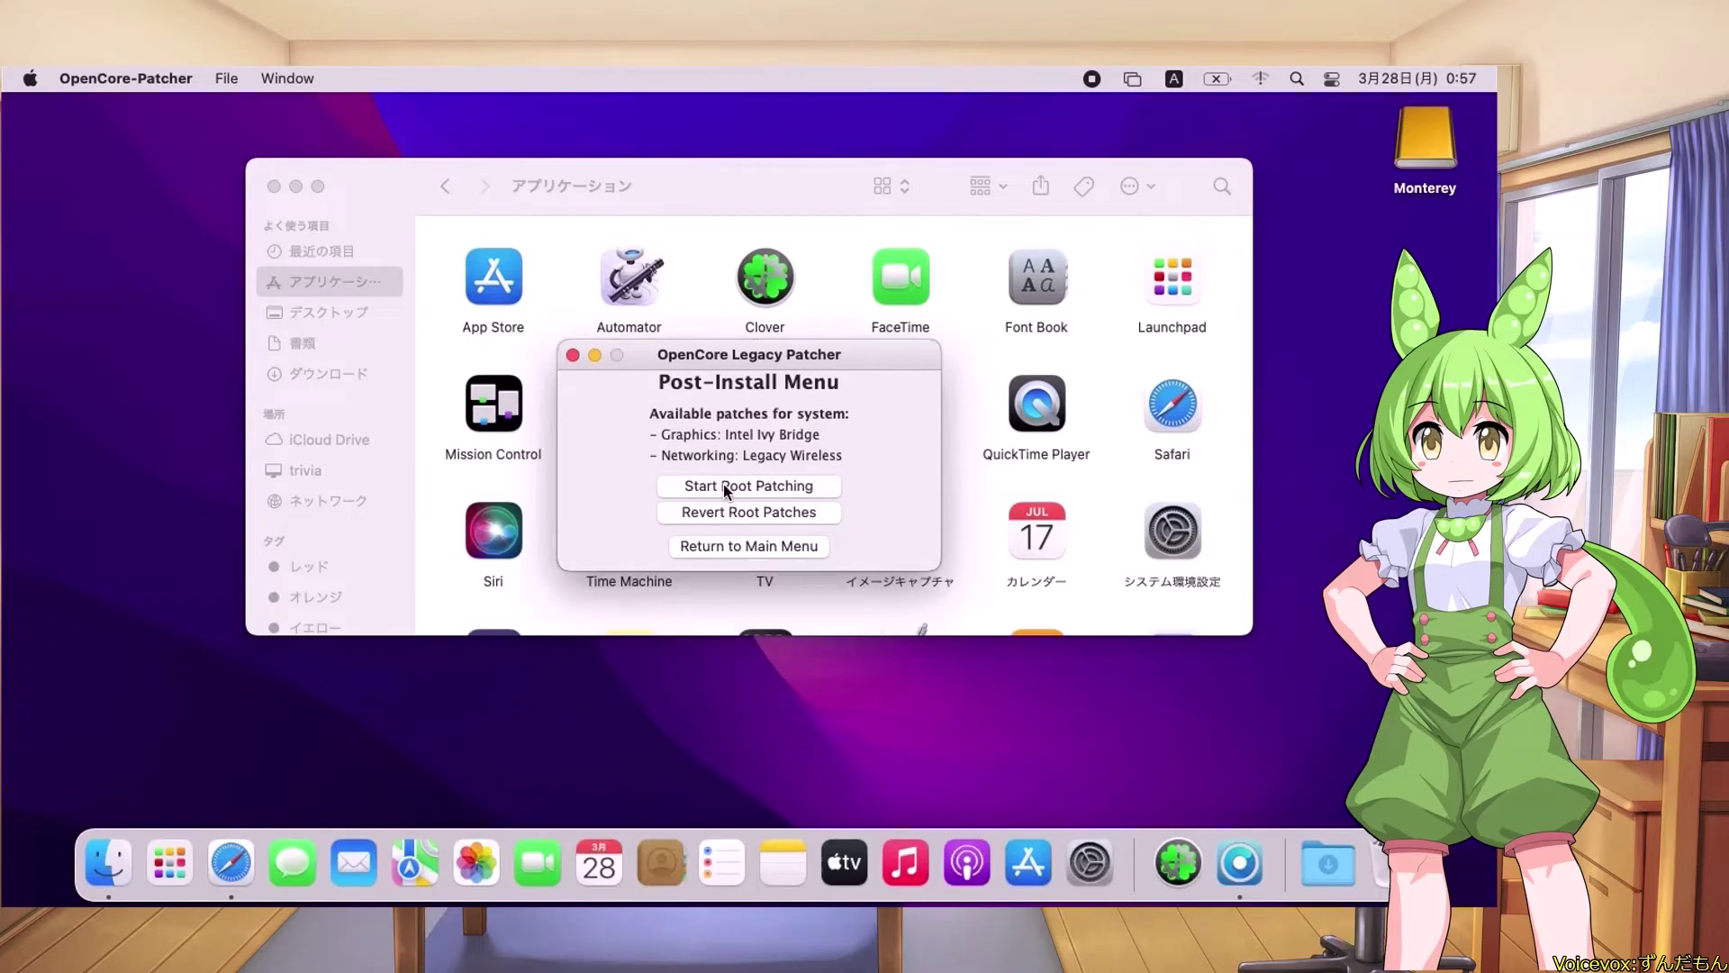
pyautogui.click(722, 485)
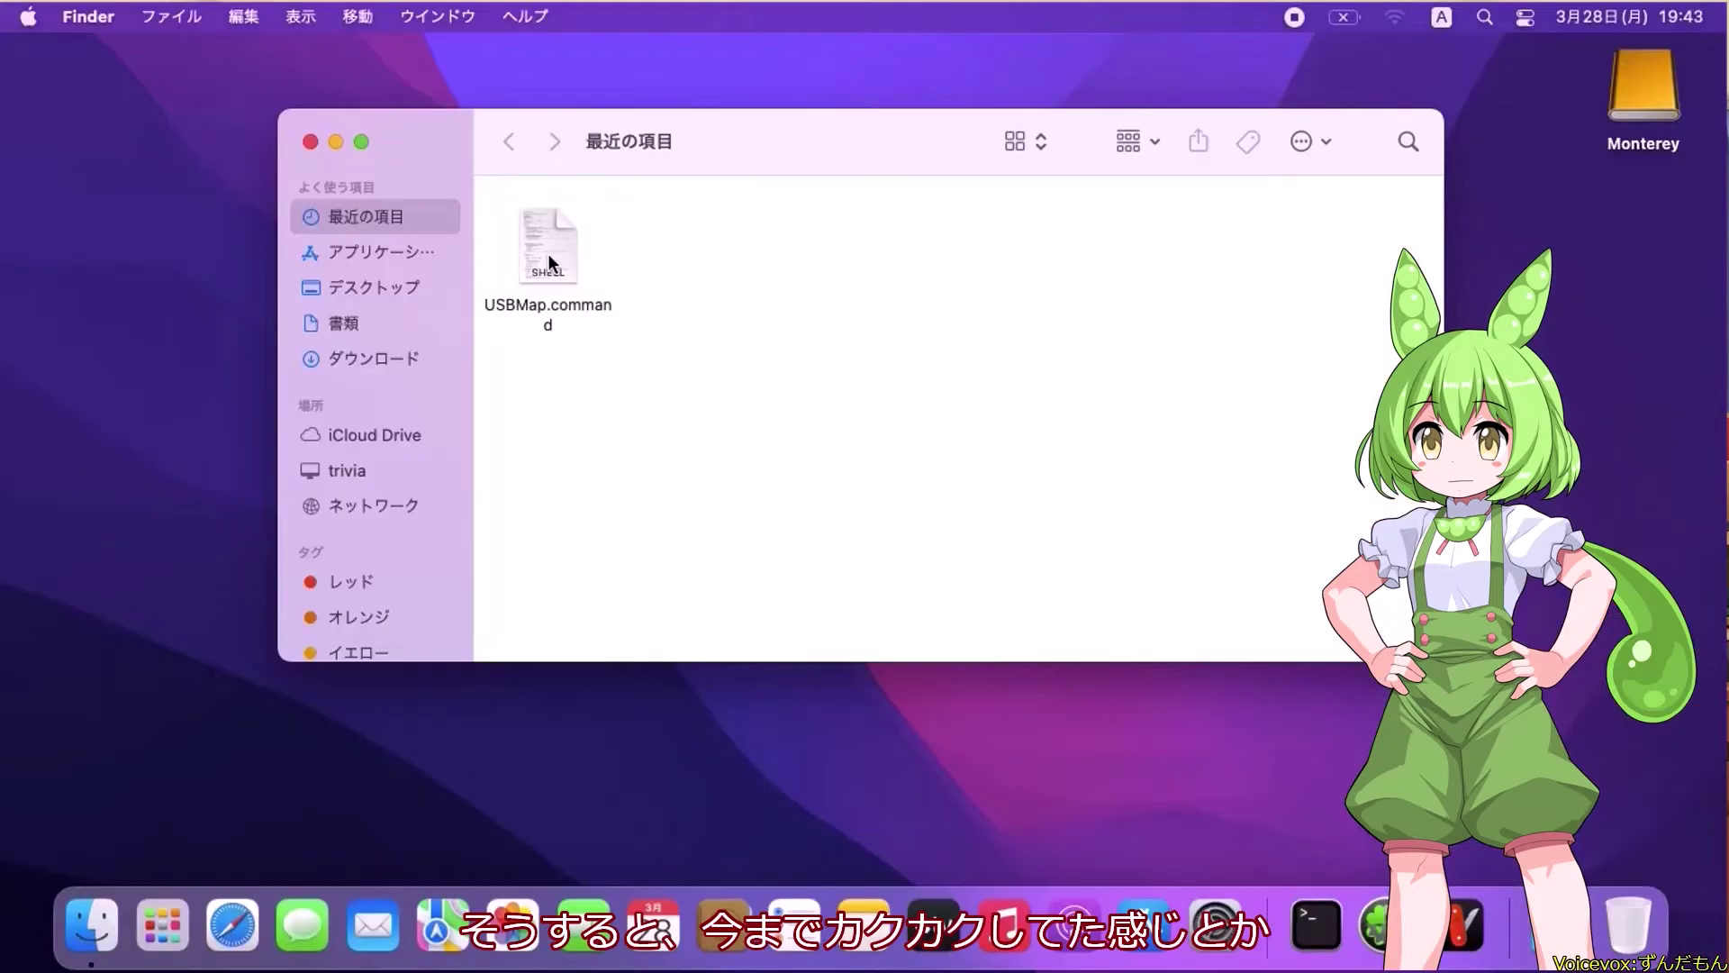
# Test the display's smoothness by moving the USBMap.command icon around the Recents window, and close the window
pyautogui.moveTo(547, 262); pyautogui.dragTo(971, 274)
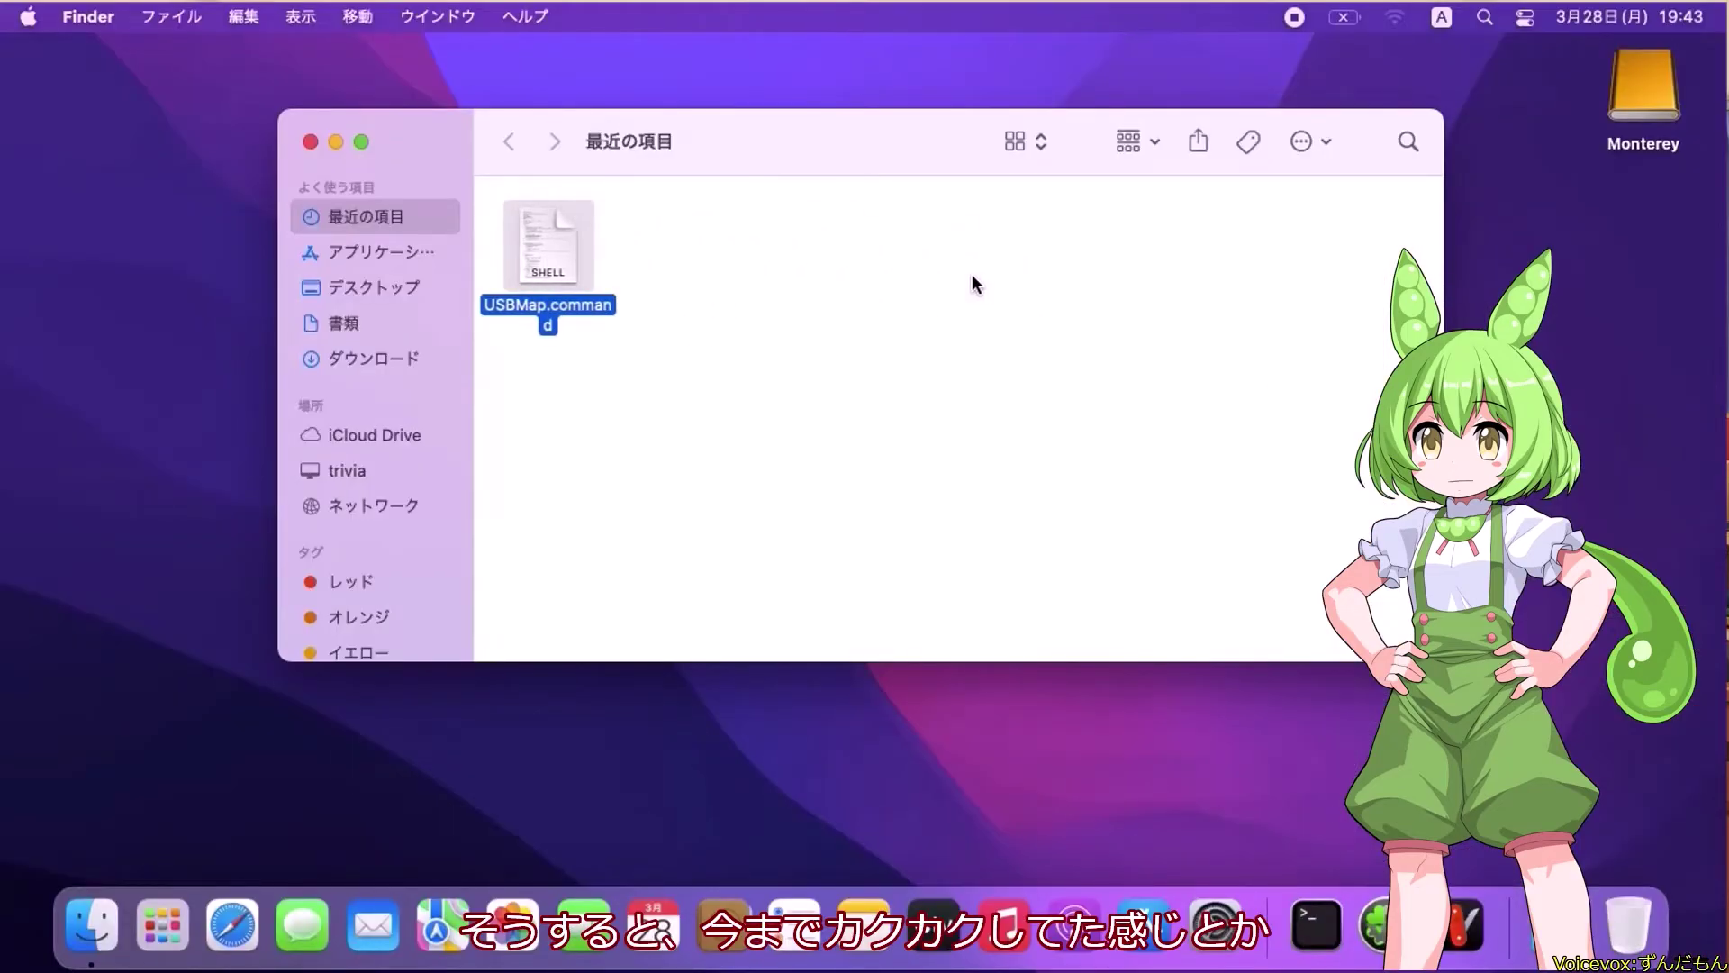
pyautogui.moveTo(565, 272); pyautogui.dragTo(1175, 383)
pyautogui.click(311, 142)
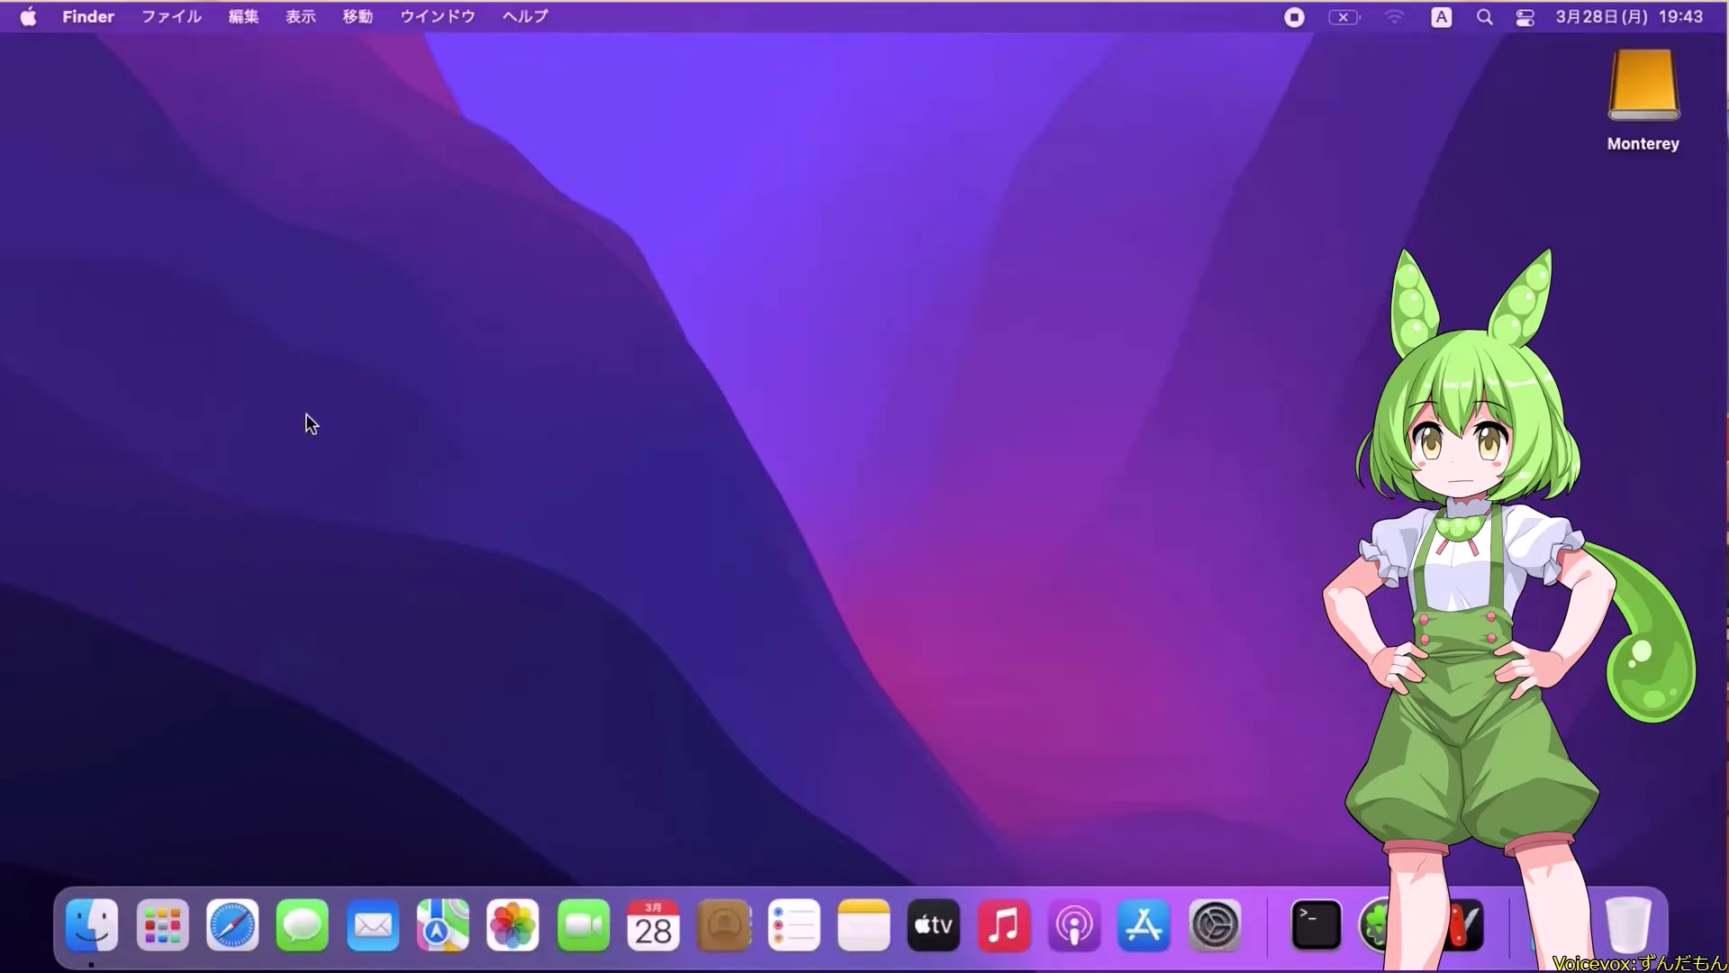
# Check the animation smoothness by opening and closing Launchpad and its その他 folder twice
pyautogui.click(171, 909)
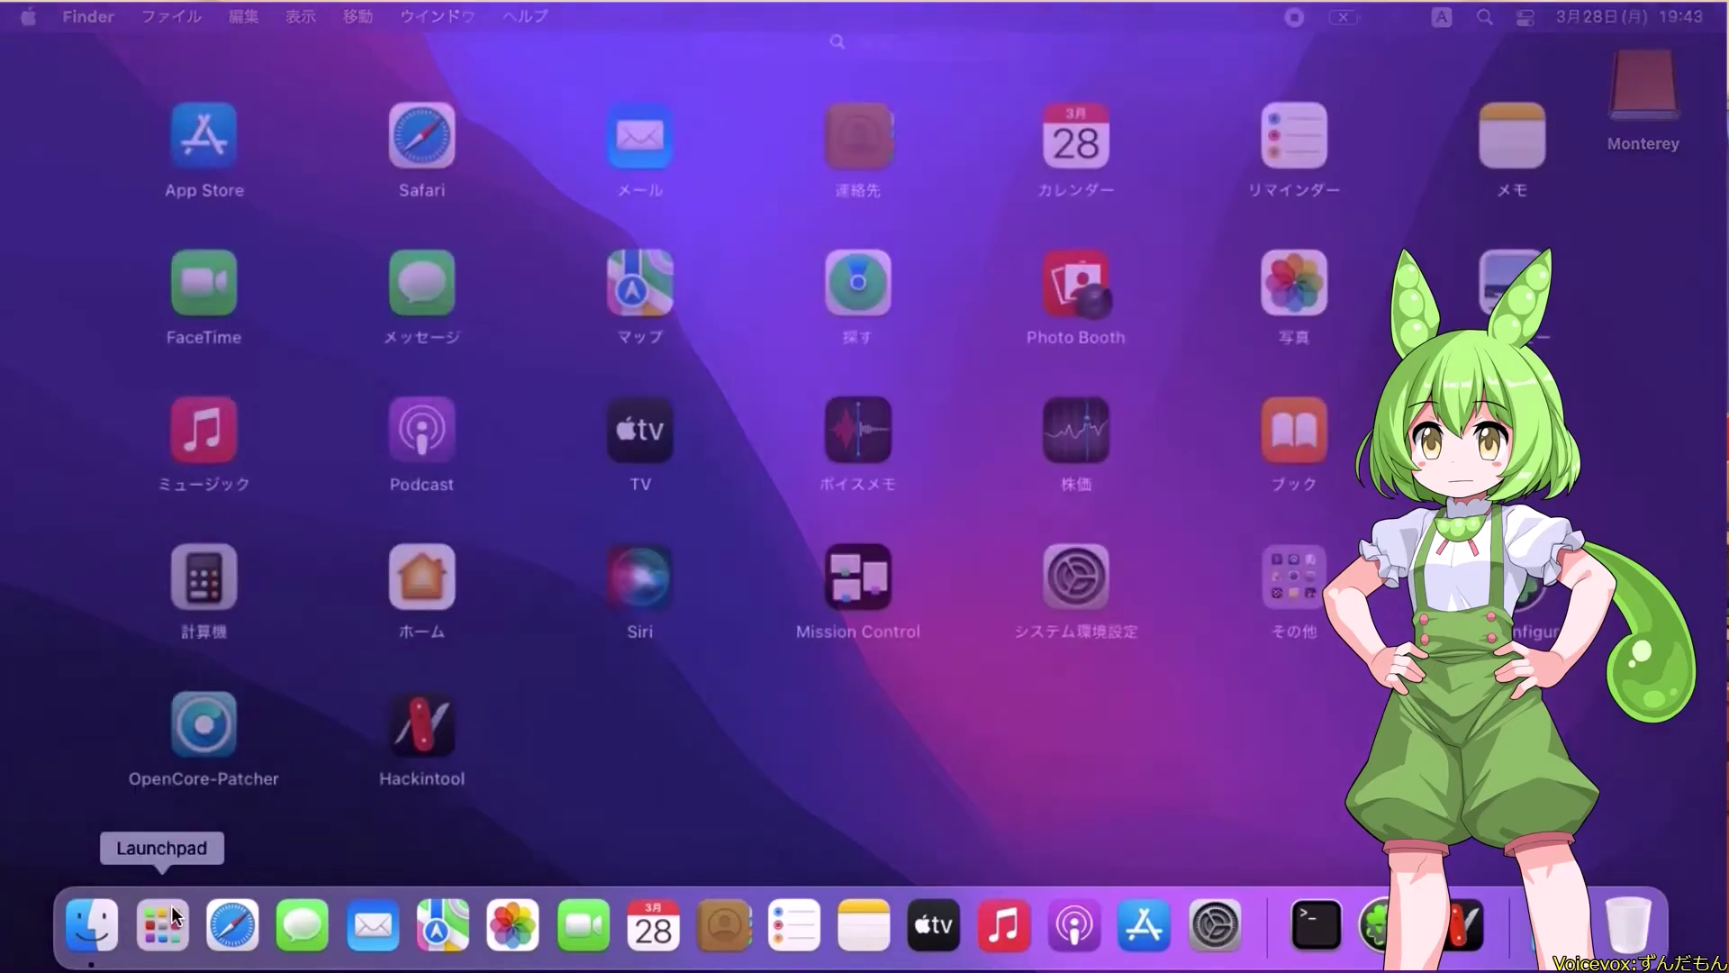
pyautogui.click(1310, 597)
pyautogui.click(1239, 857)
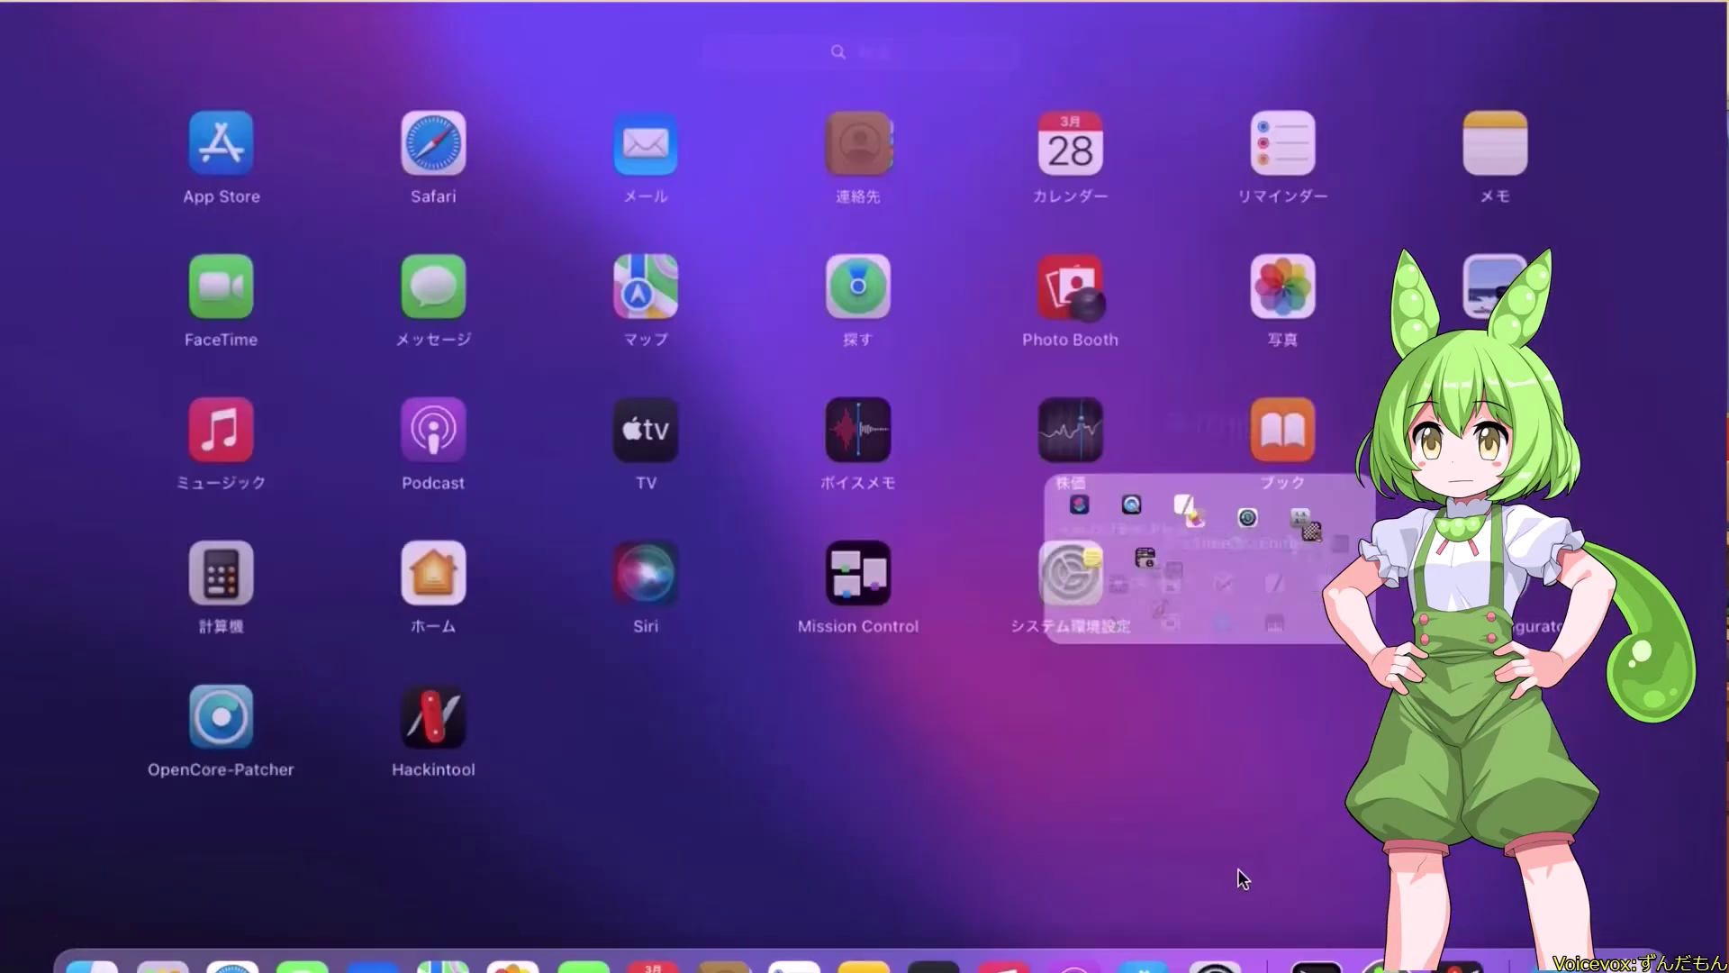
pyautogui.click(1045, 812)
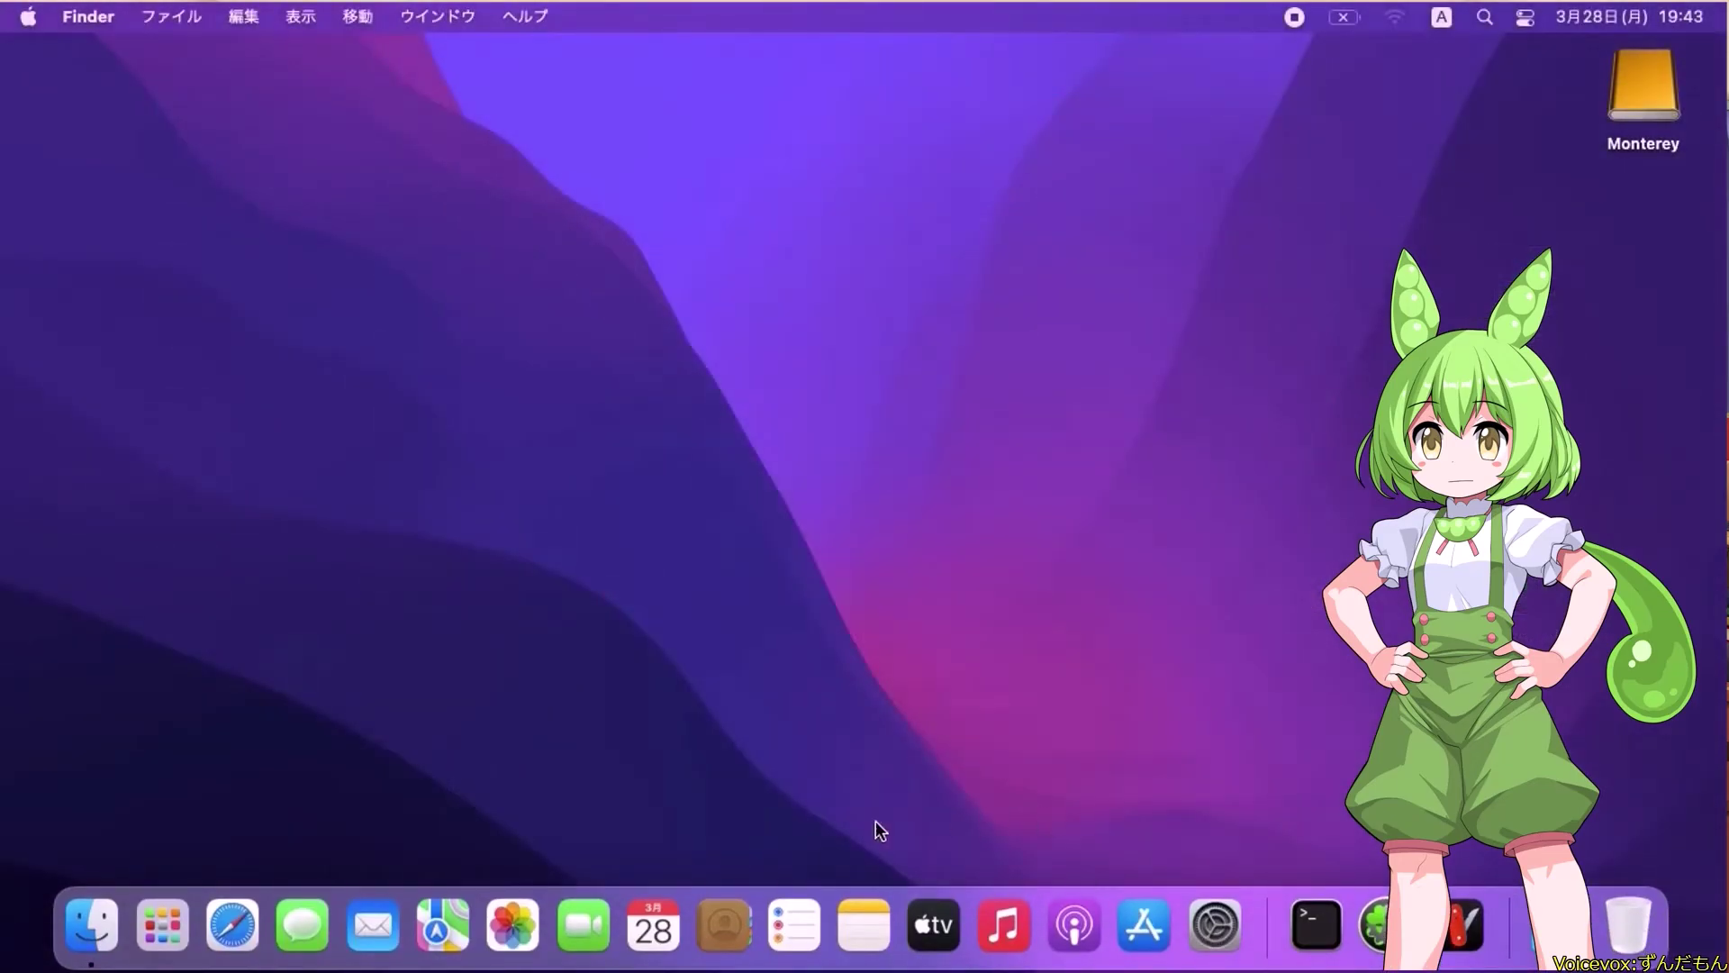
pyautogui.click(158, 921)
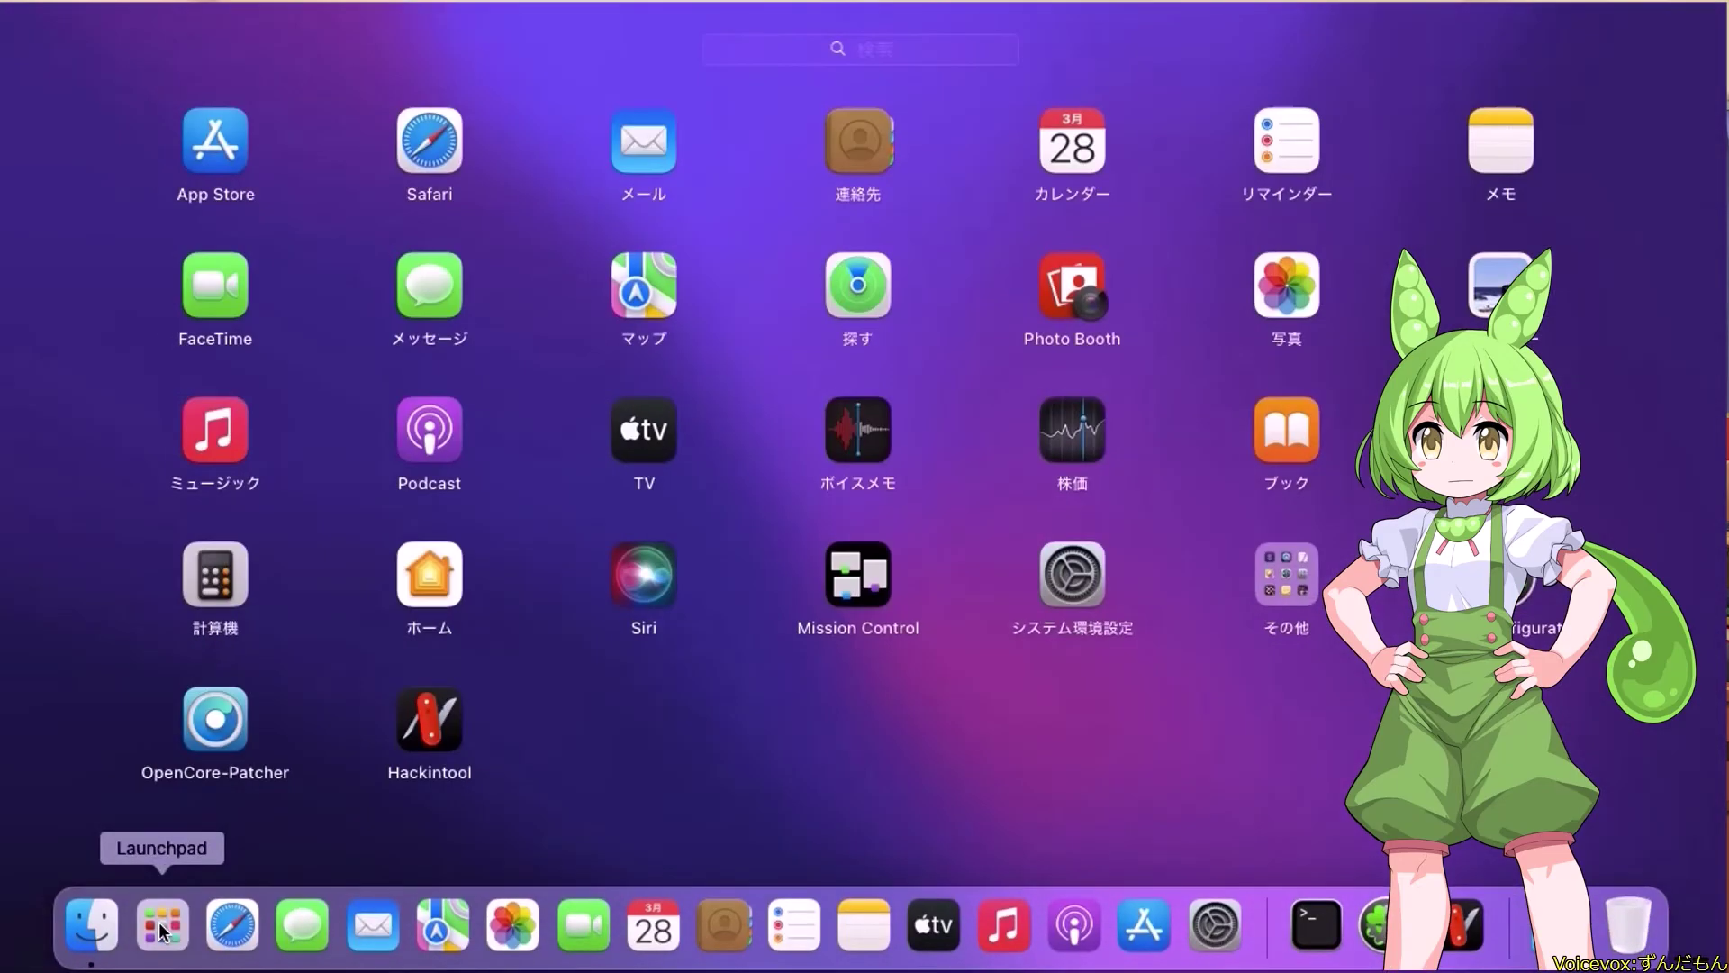
pyautogui.click(1273, 598)
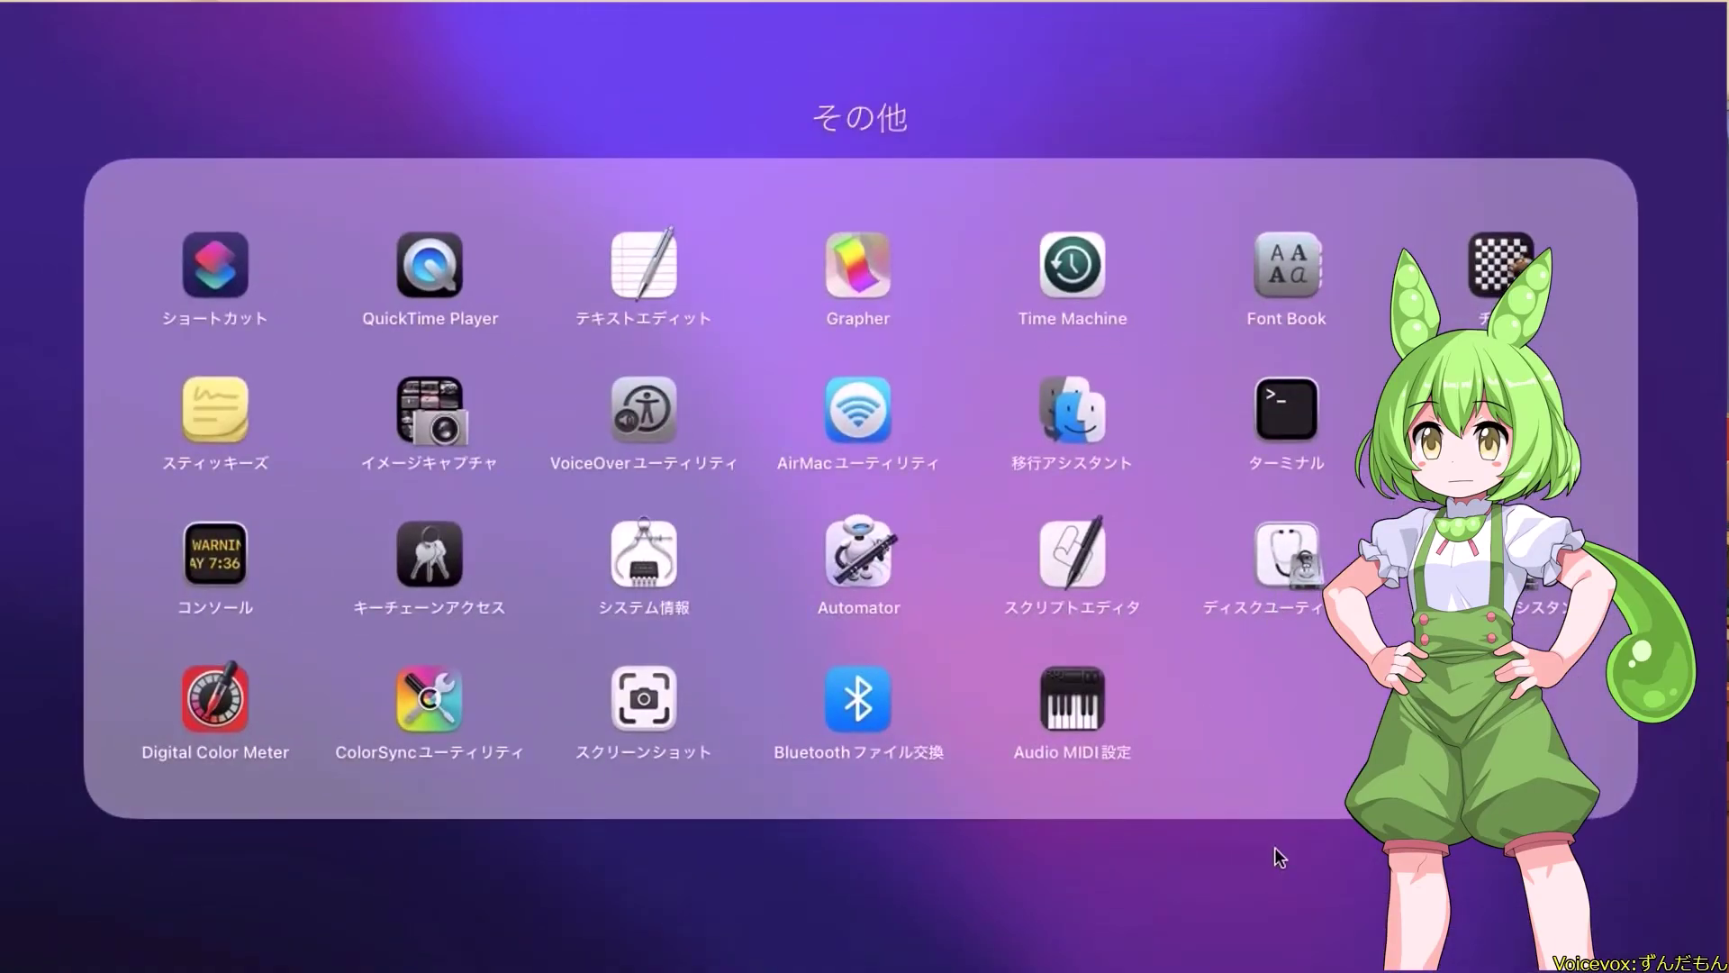
pyautogui.click(1274, 846)
pyautogui.click(1019, 793)
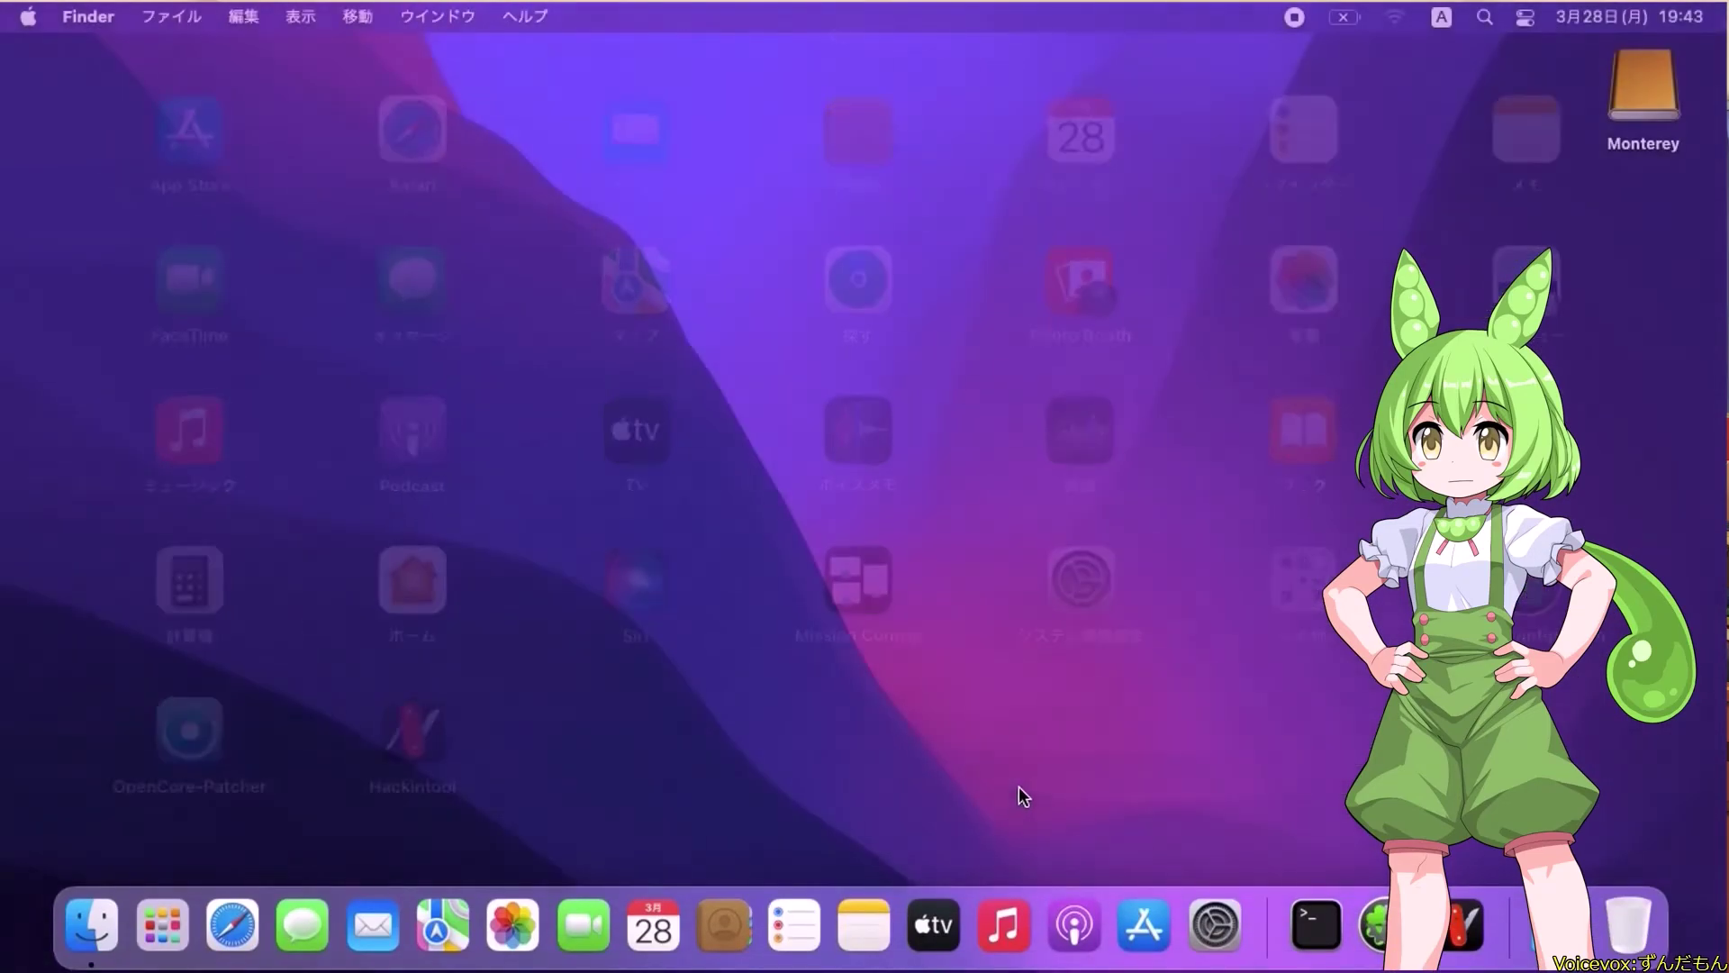